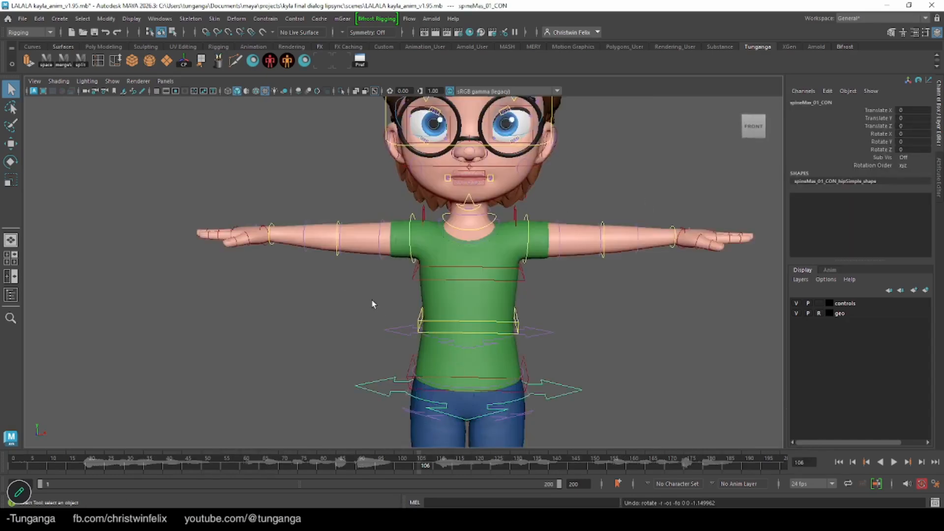
# Lower both arms beside the body by rotating the right shoulder FK control to about -66° and the left to about -69° in Z
pyautogui.moveTo(372, 301)
pyautogui.keyDown('alt'); pyautogui.mouseDown()
pyautogui.moveTo(381, 310)
pyautogui.moveTo(432, 309)
pyautogui.moveTo(361, 290)
pyautogui.mouseUp(); pyautogui.keyUp('alt')
pyautogui.click(377, 225)
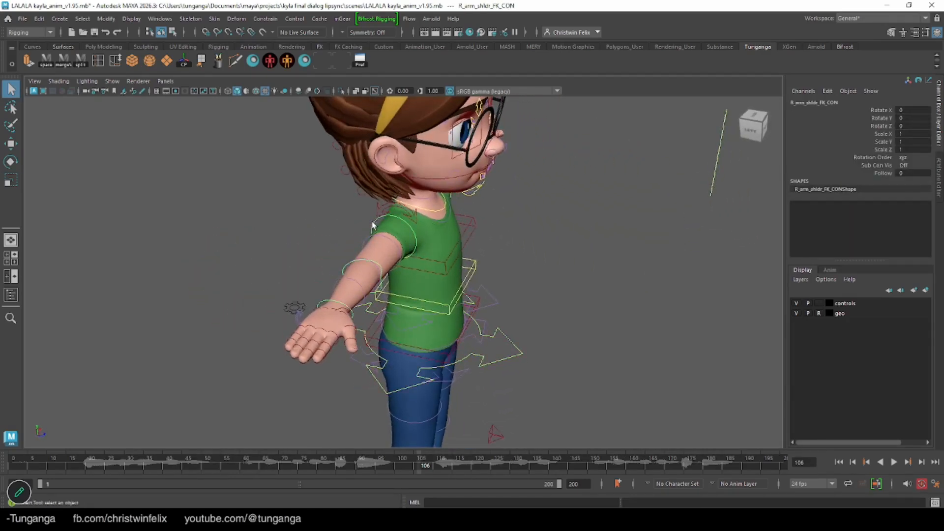
pyautogui.press('e')
pyautogui.moveTo(387, 212); pyautogui.dragTo(482, 284)
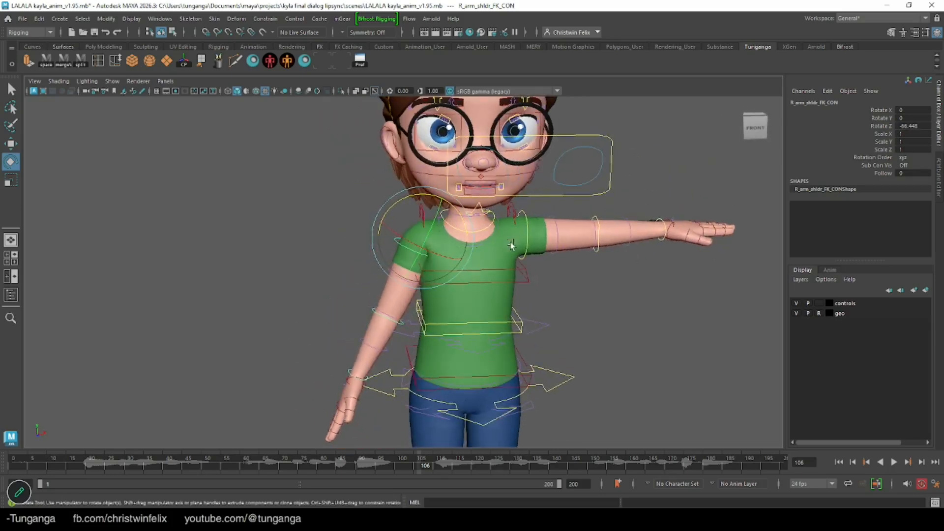
pyautogui.click(521, 213)
pyautogui.moveTo(547, 211); pyautogui.dragTo(554, 267)
pyautogui.press('q')
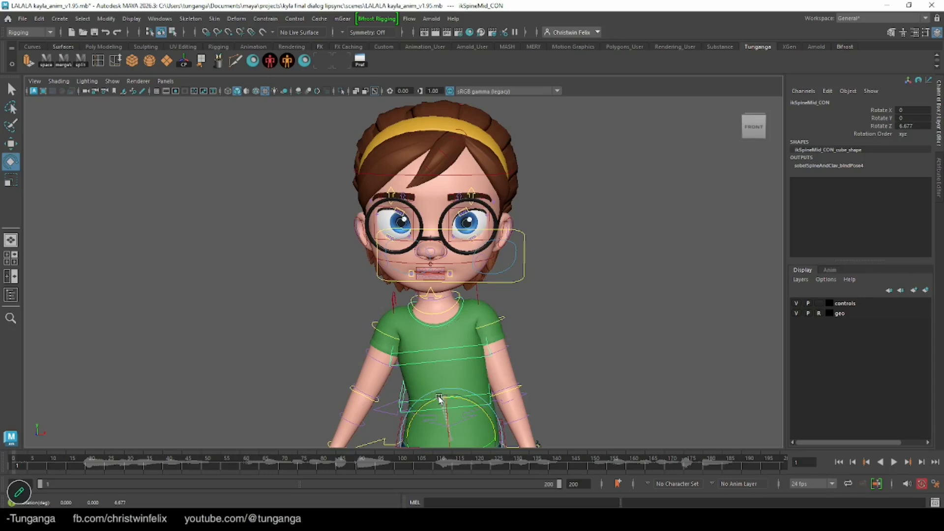
# Undo the trial rotation of the mid-spine control and key its neutral pose at frame 1
pyautogui.hotkey('ctrl', 'z')
pyautogui.hotkey('ctrl', 'z')
pyautogui.hotkey('ctrl', 'z')
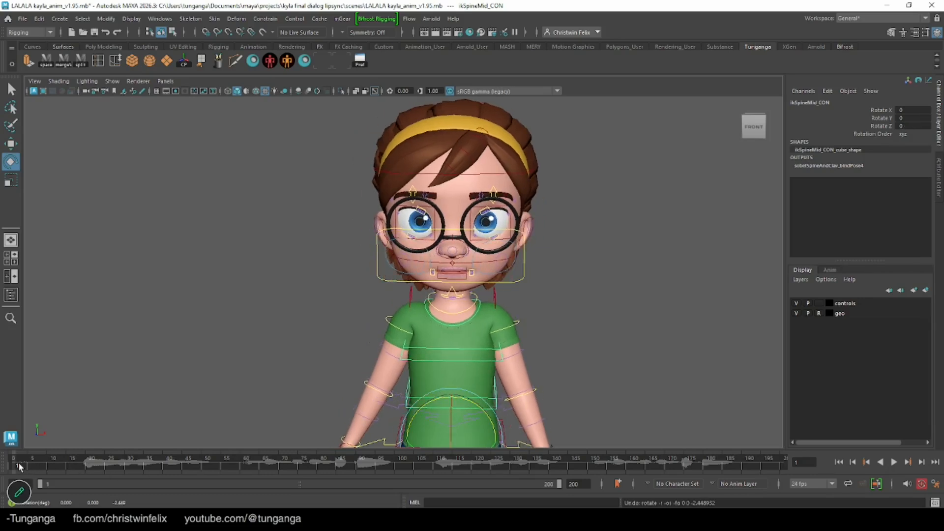
pyautogui.press('s')
# Keyframe the mid-spine control tilted to about -6.6° in Z at frame 21 and about 6.1° at frame 47
pyautogui.moveTo(19, 465); pyautogui.dragTo(91, 468)
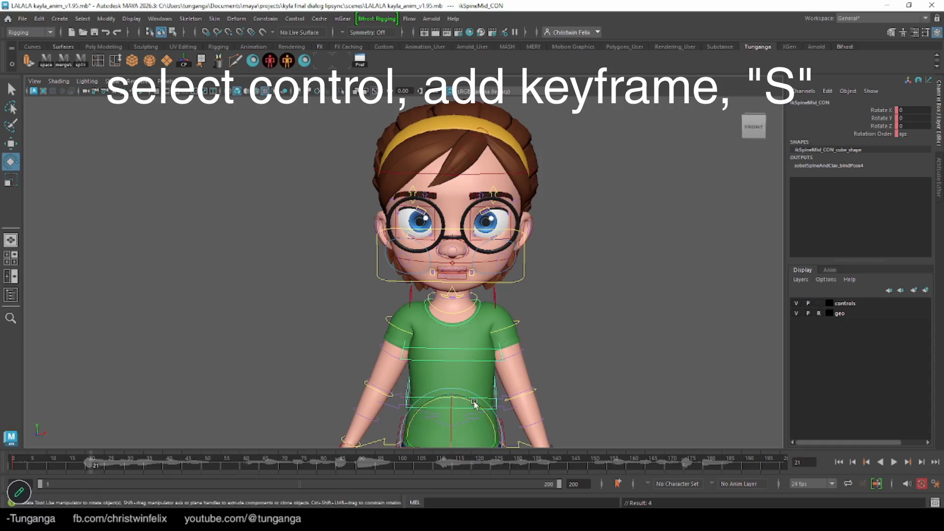
pyautogui.moveTo(474, 404); pyautogui.dragTo(480, 406)
pyautogui.press('s')
pyautogui.hotkey('alt', 'v')
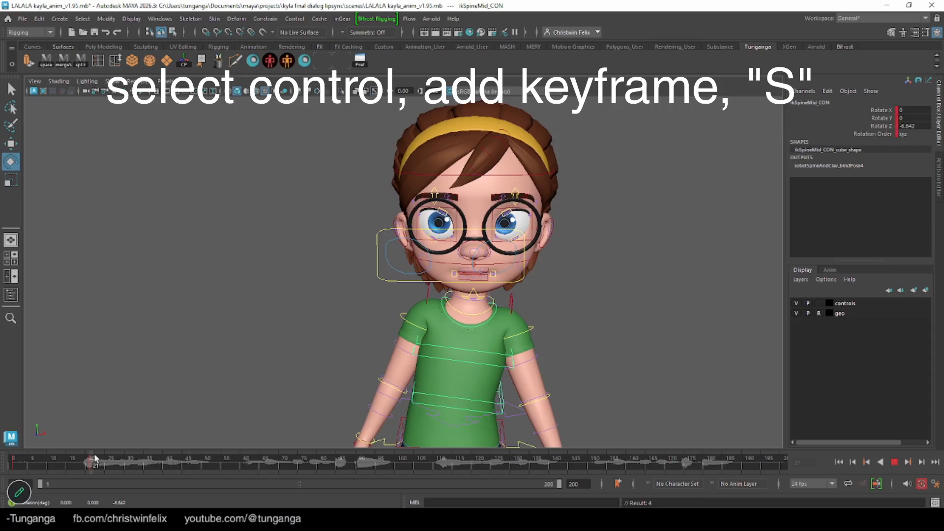
pyautogui.hotkey('alt', 'v')
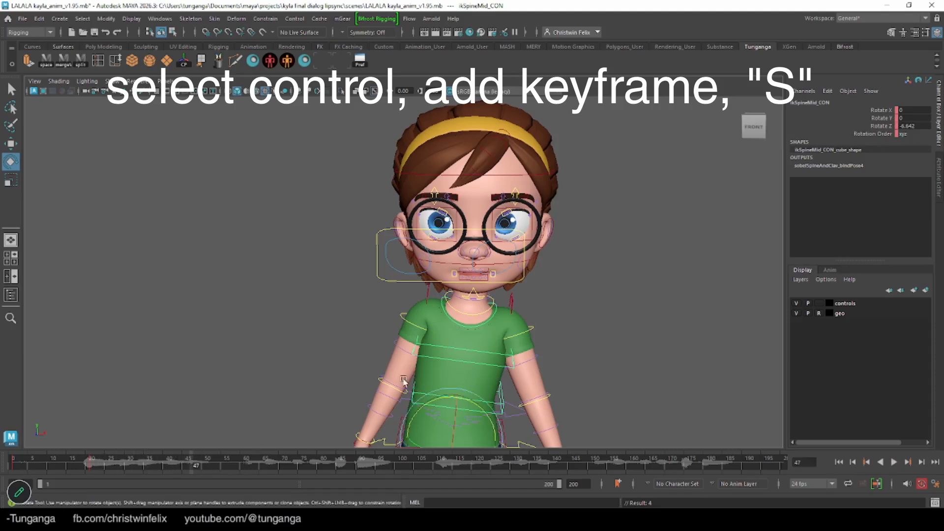
pyautogui.moveTo(474, 402); pyautogui.dragTo(393, 418)
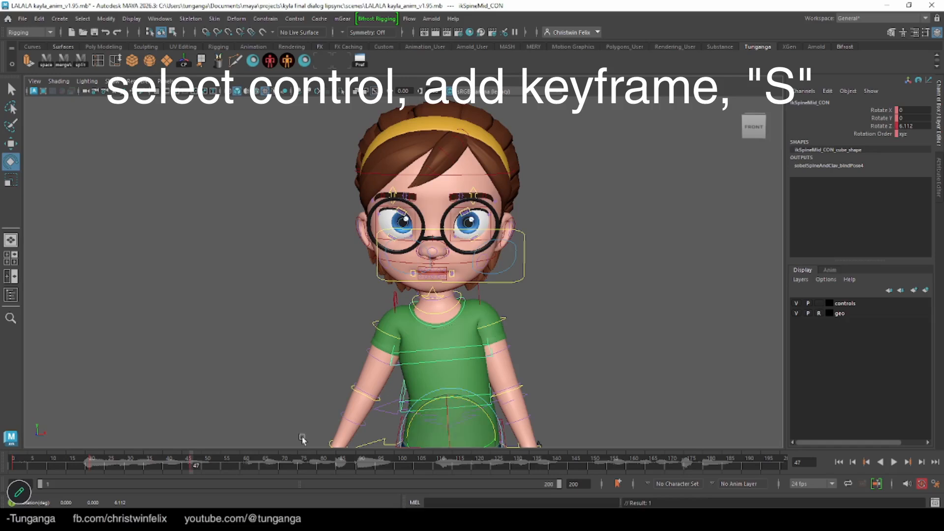
# Keyframe the mid-spine control tilted to about -5.1° in Z at frame 74 and about 5.3° at frame 99
pyautogui.hotkey('alt', 'v')
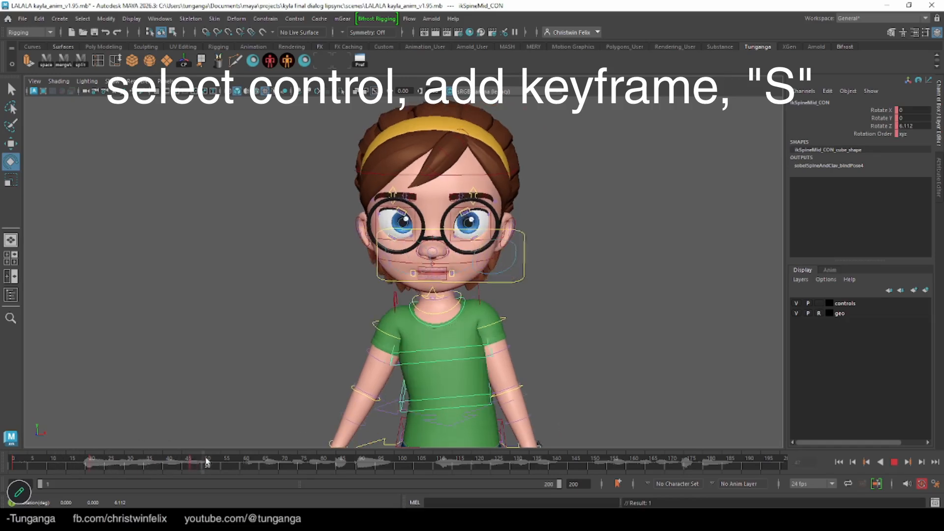
pyautogui.moveTo(262, 463)
pyautogui.mouseDown()
pyautogui.moveTo(300, 465)
pyautogui.moveTo(238, 454)
pyautogui.moveTo(309, 462)
pyautogui.mouseUp()
pyautogui.moveTo(225, 467); pyautogui.dragTo(300, 463)
pyautogui.moveTo(479, 404); pyautogui.dragTo(481, 408)
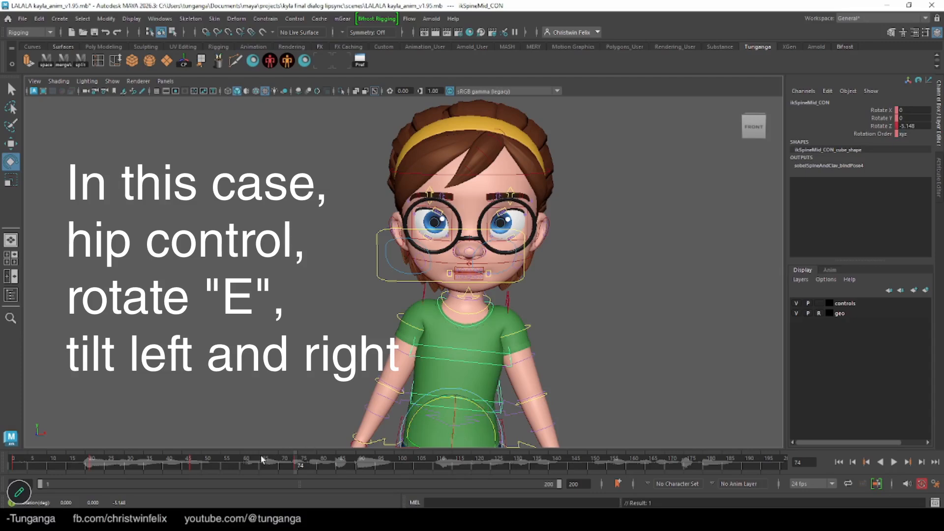
pyautogui.hotkey('alt', 'v')
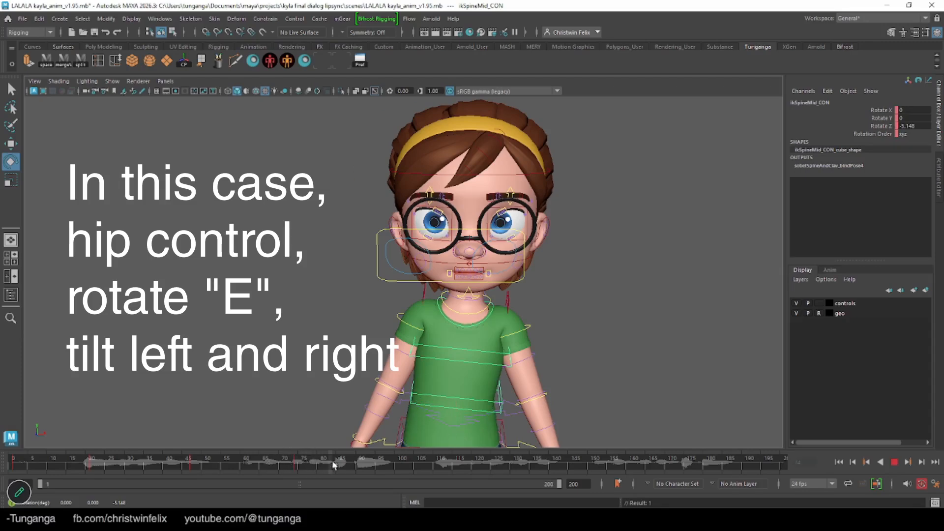
pyautogui.click(392, 461)
pyautogui.moveTo(482, 407); pyautogui.dragTo(476, 403)
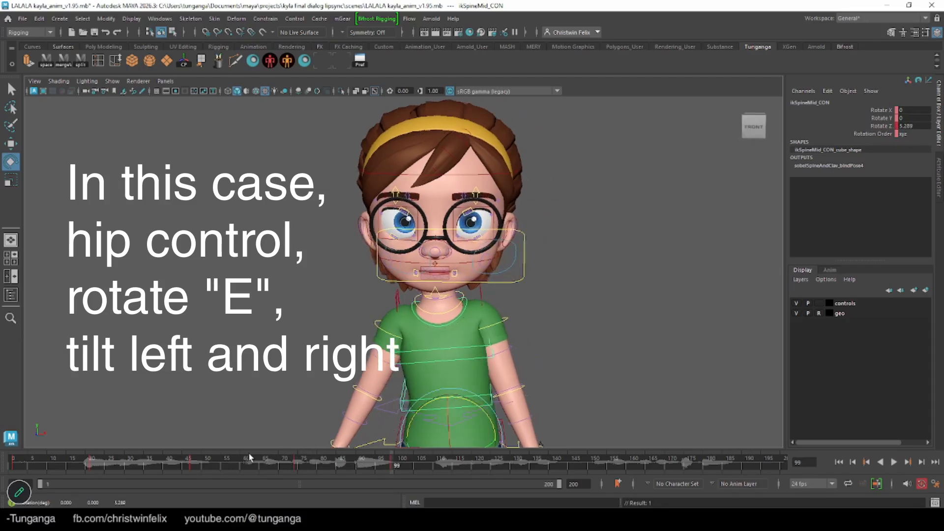
# Play back the spine motion, return to frame 1, and key the head control in its neutral pose
pyautogui.click(10, 464)
pyautogui.hotkey('alt', 'v')
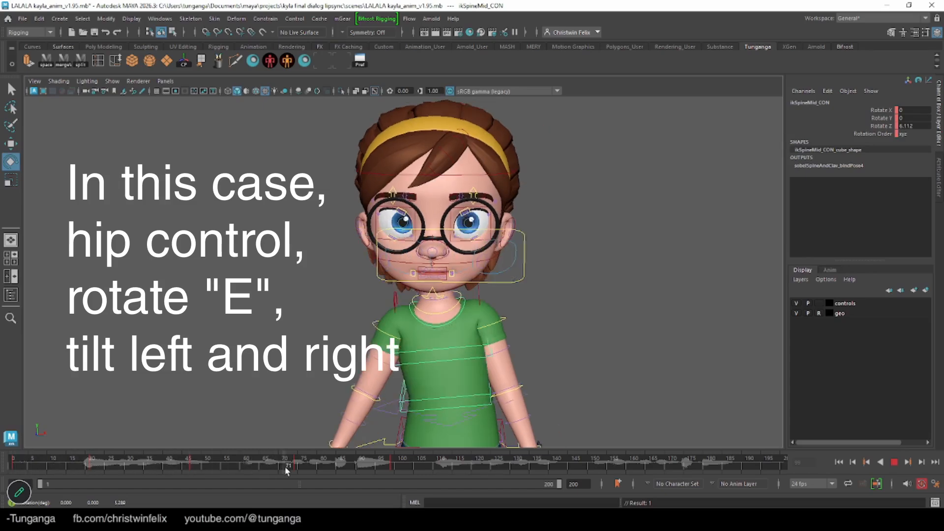
pyautogui.click(392, 465)
pyautogui.moveTo(394, 468)
pyautogui.mouseDown()
pyautogui.moveTo(64, 477)
pyautogui.moveTo(402, 473)
pyautogui.moveTo(10, 475)
pyautogui.mouseUp()
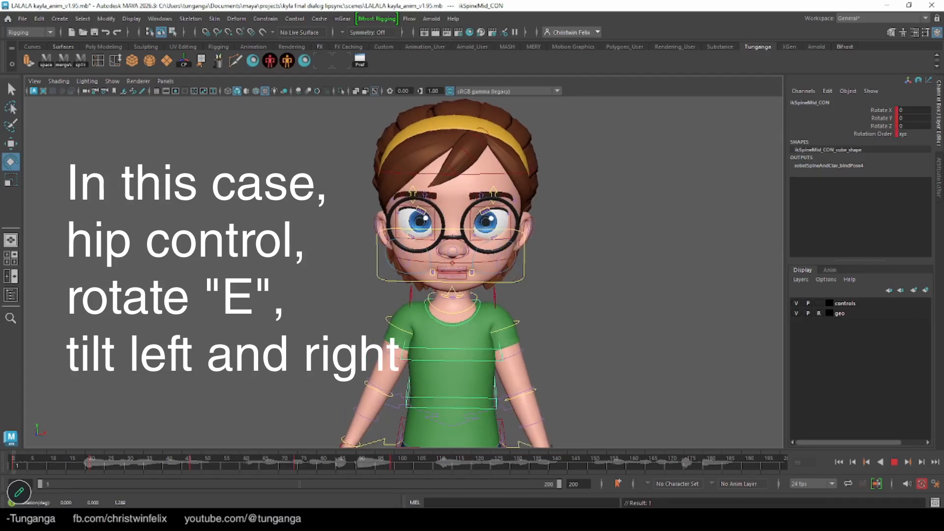
pyautogui.press('q')
pyautogui.keyDown('alt'); pyautogui.moveTo(497, 126); pyautogui.dragTo(495, 182, button='middle'); pyautogui.keyUp('alt')
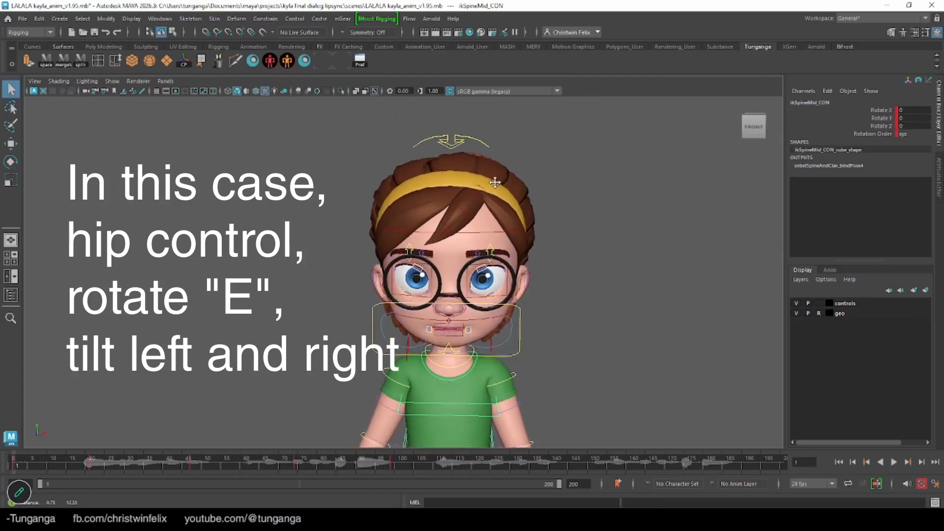
pyautogui.click(437, 137)
pyautogui.press('s')
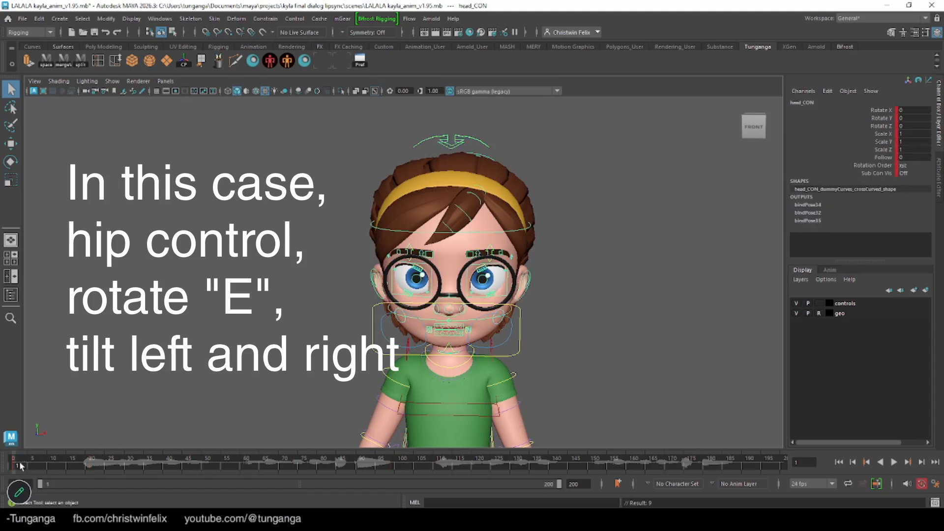
# Tilt the head control to about -14.8° in Z at frame 27
pyautogui.hotkey('alt', 'v')
pyautogui.moveTo(77, 467); pyautogui.dragTo(114, 466)
pyautogui.press('e')
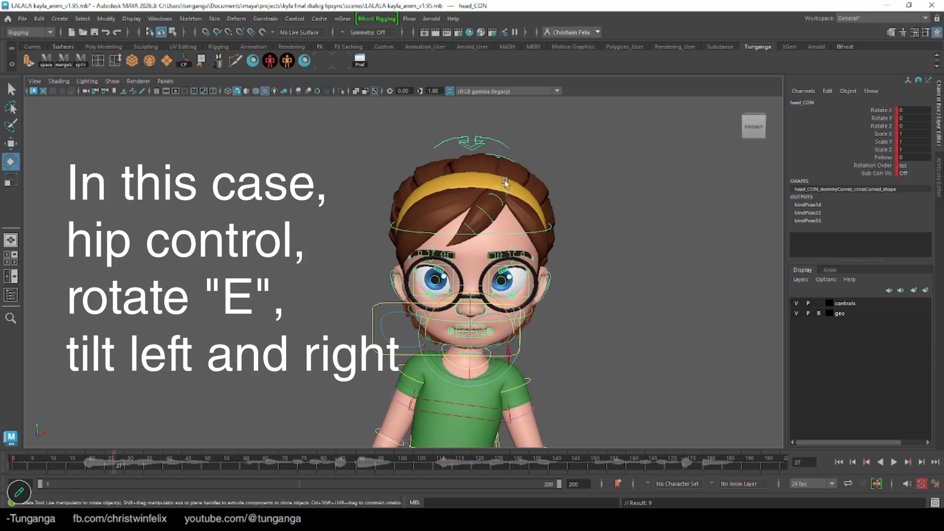
pyautogui.moveTo(510, 319); pyautogui.dragTo(529, 329)
# Tilt the head to the opposite side with a key at frame 52, and back to about -20.1° in Z near frame 84
pyautogui.moveTo(87, 463); pyautogui.dragTo(212, 462)
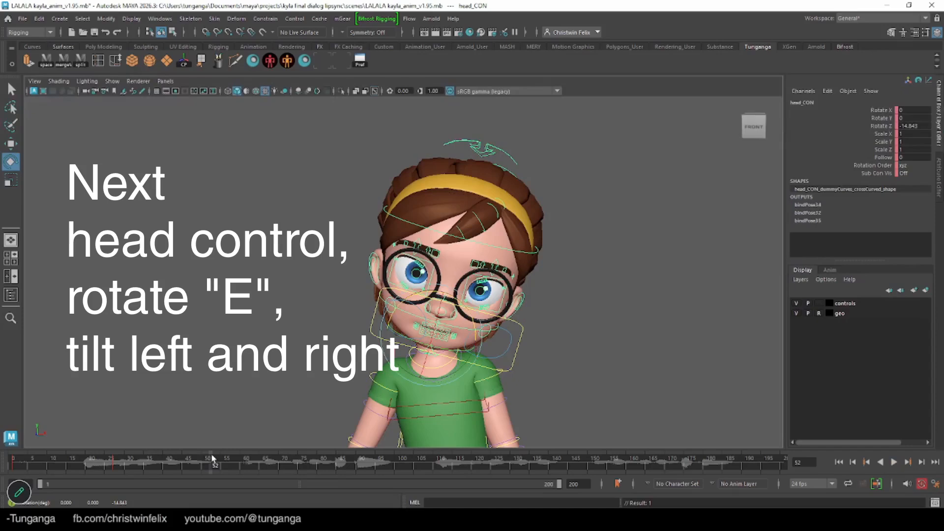
pyautogui.moveTo(406, 301); pyautogui.dragTo(380, 306)
pyautogui.press('s')
pyautogui.moveTo(16, 464); pyautogui.dragTo(338, 467)
pyautogui.moveTo(501, 308); pyautogui.dragTo(501, 314)
pyautogui.moveTo(339, 463); pyautogui.dragTo(105, 482)
# Try rotating the head control in X at frame 96, scrub through the motion, and undo the rotation
pyautogui.moveTo(290, 467); pyautogui.dragTo(392, 467)
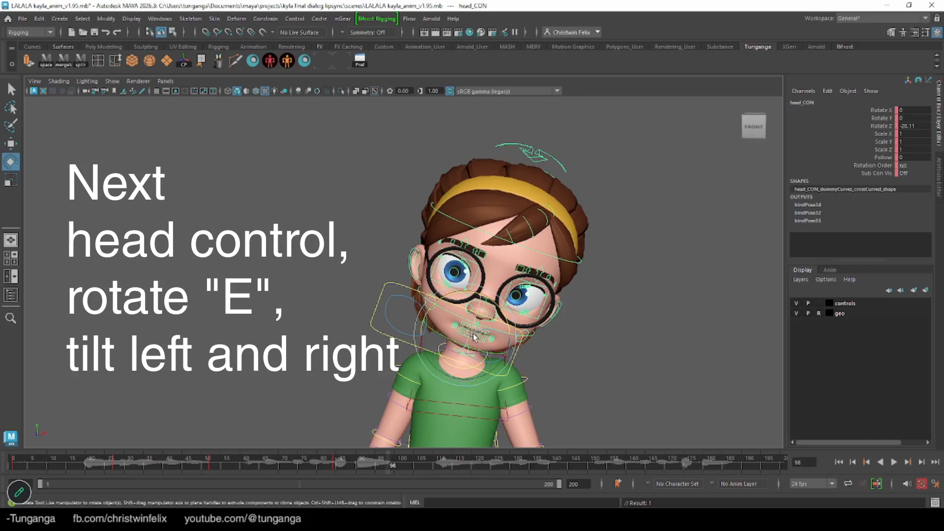
pyautogui.moveTo(474, 337); pyautogui.dragTo(308, 428)
pyautogui.moveTo(246, 465); pyautogui.dragTo(368, 475)
pyautogui.hotkey('ctrl', 'z')
pyautogui.hotkey('ctrl', 'z')
# Rotate the head control to about -9.4° in X at frame 93 and play back the motion
pyautogui.click(367, 464)
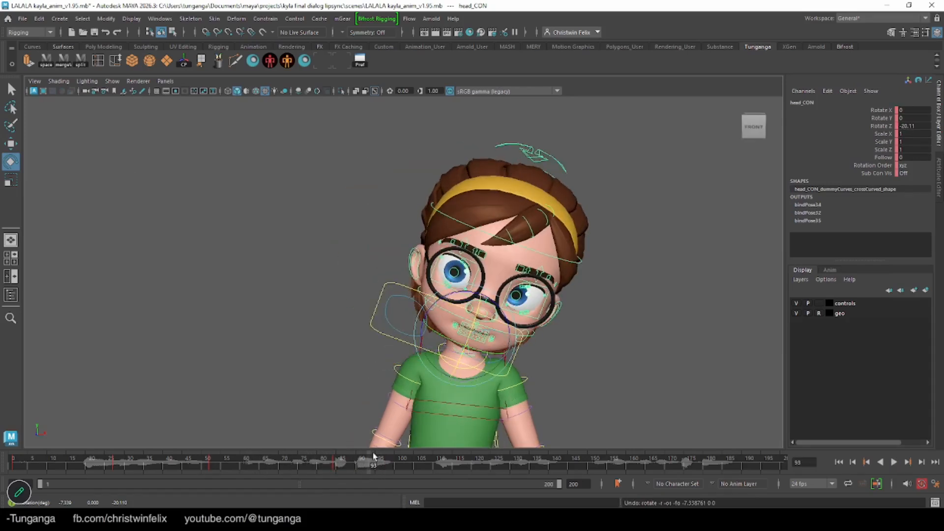
pyautogui.moveTo(474, 315); pyautogui.dragTo(473, 332)
pyautogui.hotkey('alt', 'v')
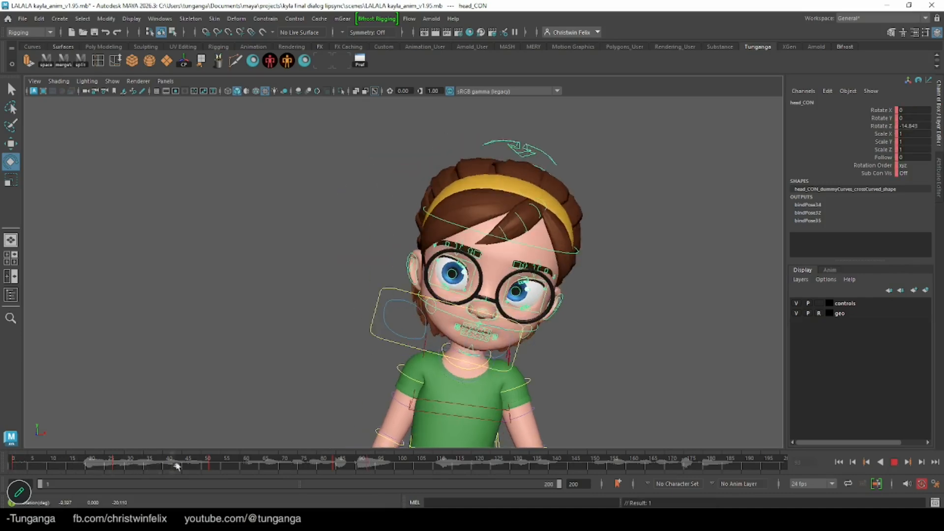
pyautogui.hotkey('alt', 'v')
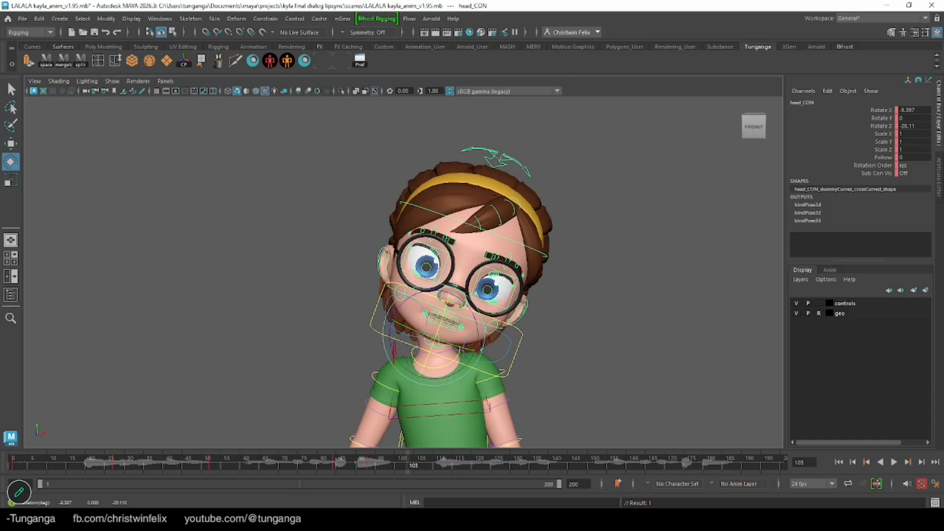
# Set the timeline's end frame to 100 and play back the animation
pyautogui.doubleClick(575, 484)
pyautogui.press('Return')
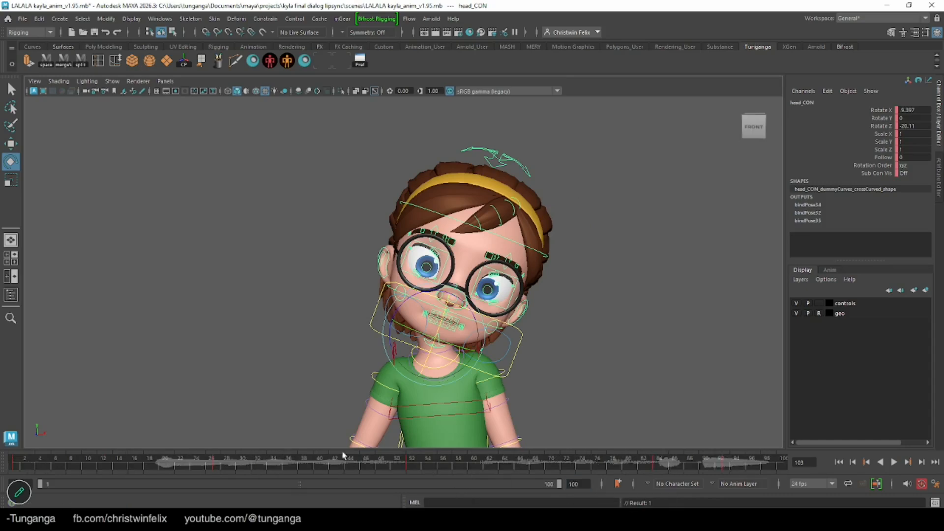
pyautogui.click(893, 462)
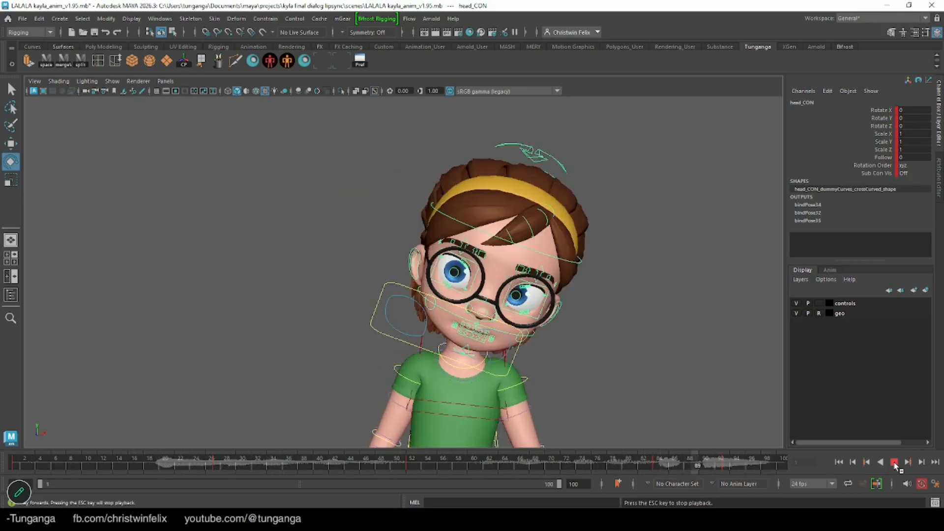
pyautogui.click(895, 462)
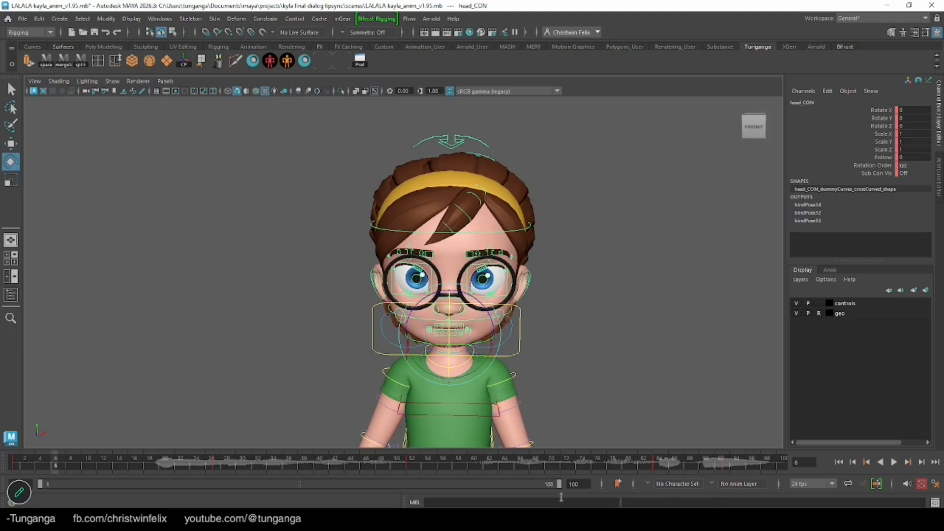
pyautogui.hotkey('alt', 'v')
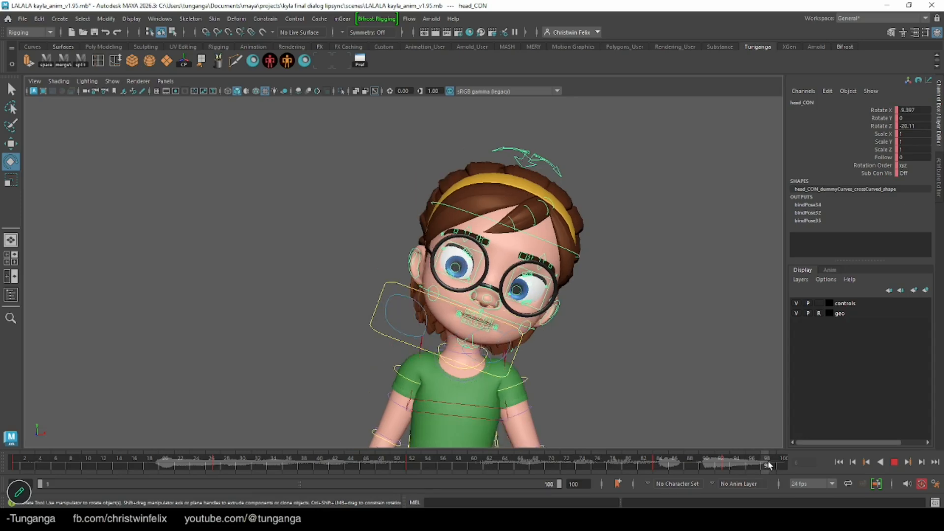
# Delete the mid-spine control's keyframe at frame 99
pyautogui.moveTo(768, 465); pyautogui.dragTo(773, 464)
pyautogui.keyDown('alt'); pyautogui.moveTo(572, 386); pyautogui.dragTo(571, 268, button='middle'); pyautogui.keyUp('alt')
pyautogui.press('q')
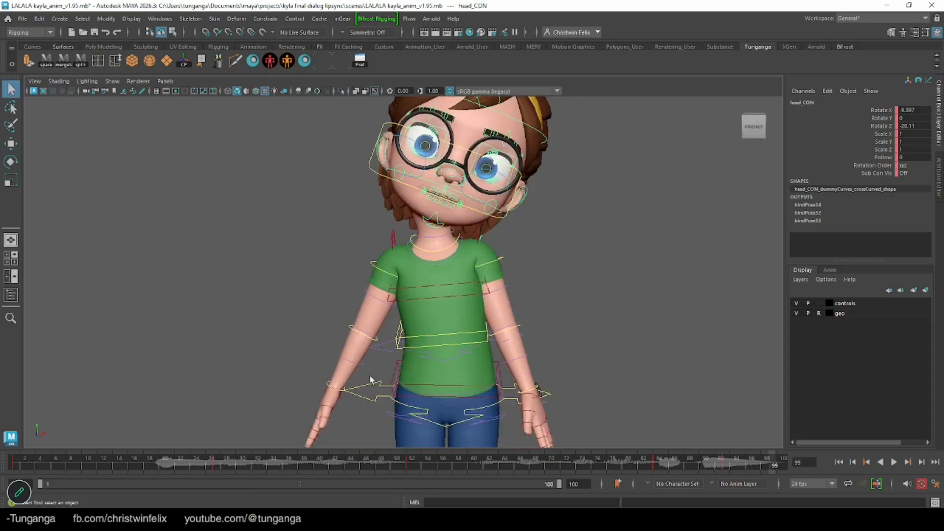
pyautogui.click(401, 330)
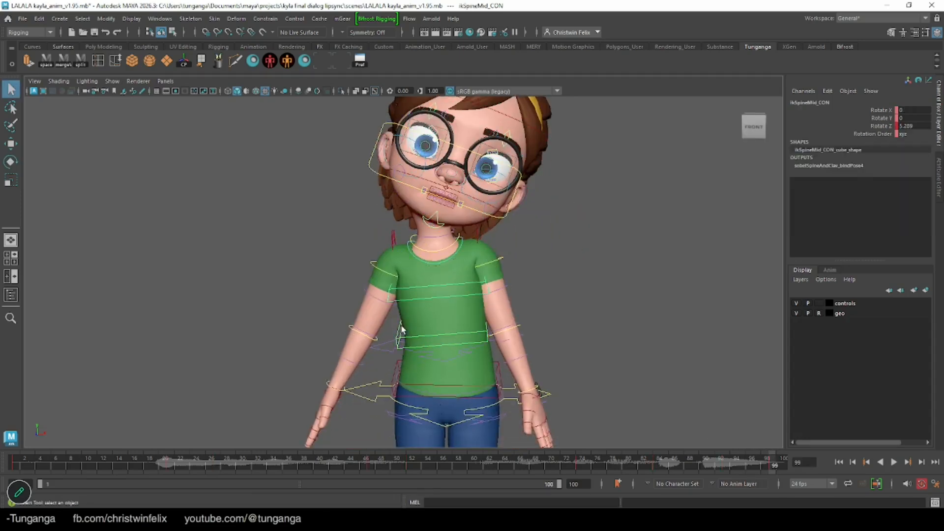
pyautogui.rightClick(772, 465)
pyautogui.click(797, 287)
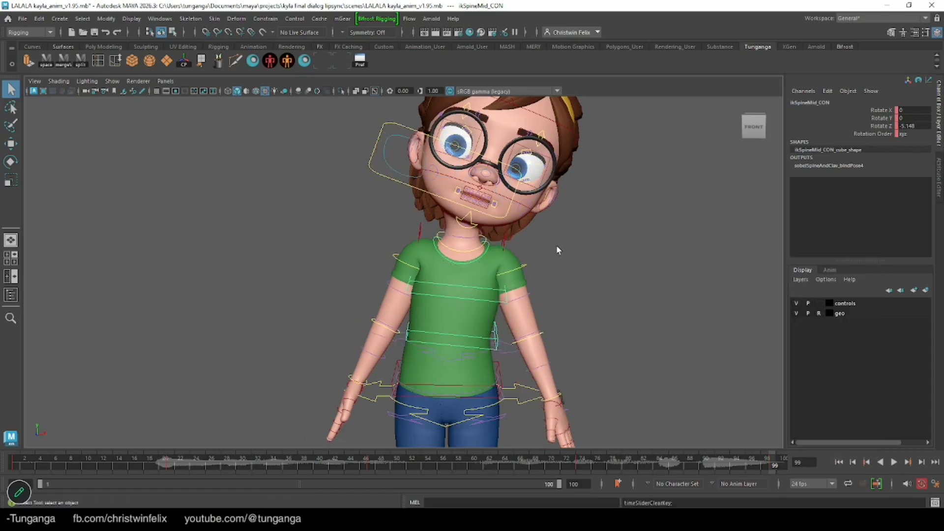
# Review the combined spine and head tilts by scrubbing and playing the animation with the mid-spine control selected
pyautogui.keyDown('alt'); pyautogui.moveTo(556, 249); pyautogui.dragTo(580, 312); pyautogui.keyUp('alt')
pyautogui.hotkey('alt', 'v')
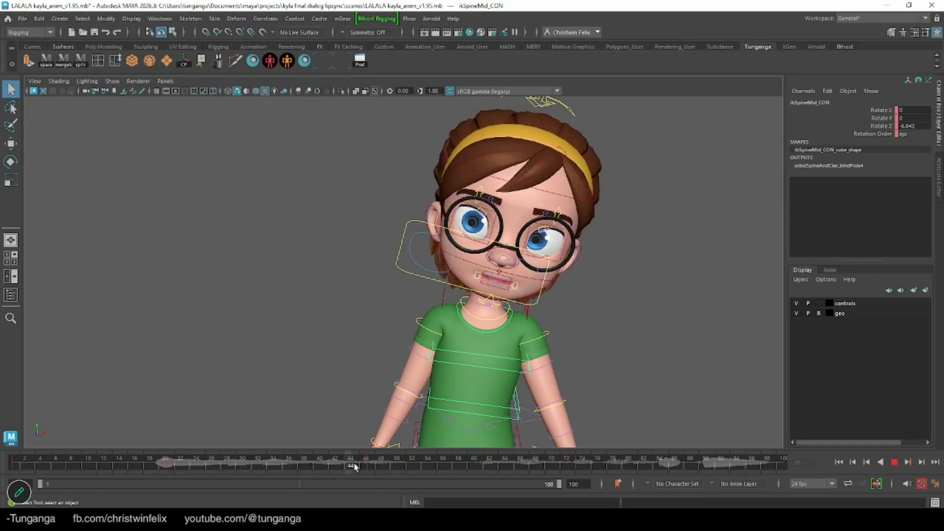
pyautogui.click(767, 461)
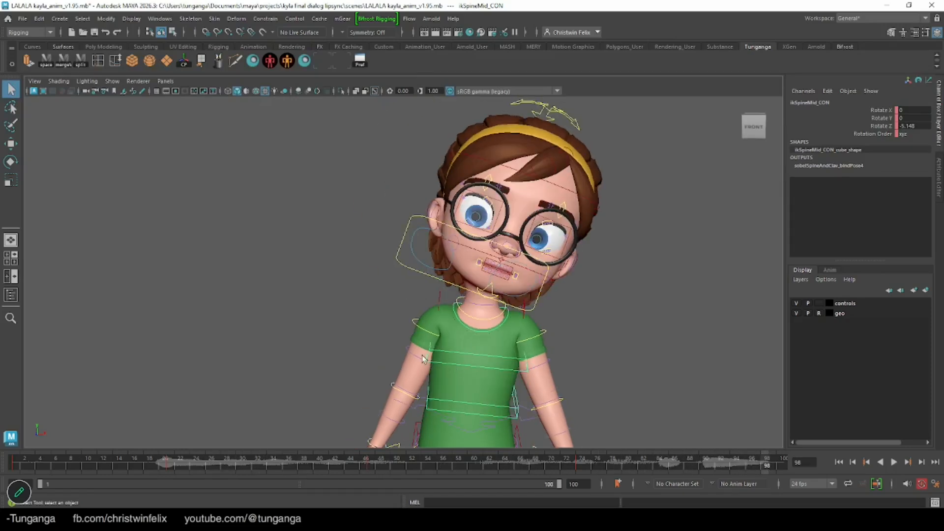
pyautogui.click(355, 363)
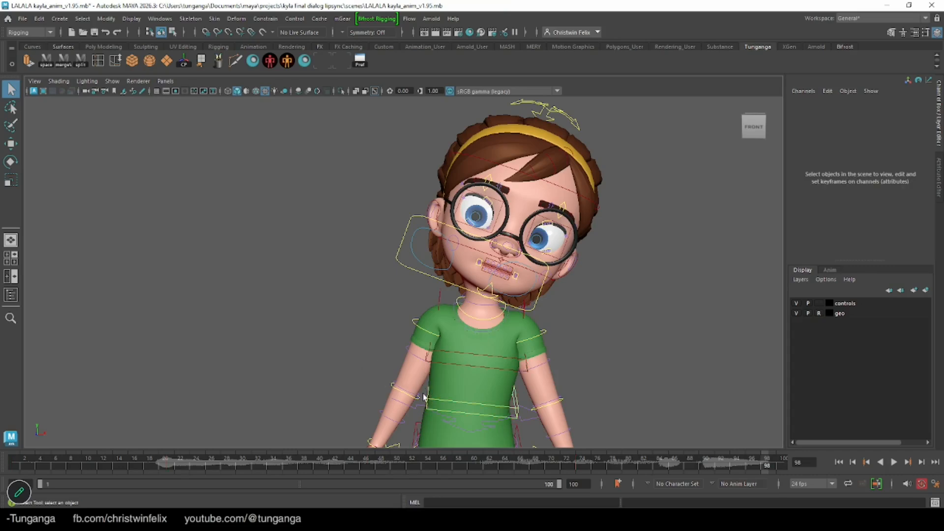
pyautogui.click(428, 397)
pyautogui.moveTo(173, 468); pyautogui.dragTo(750, 468)
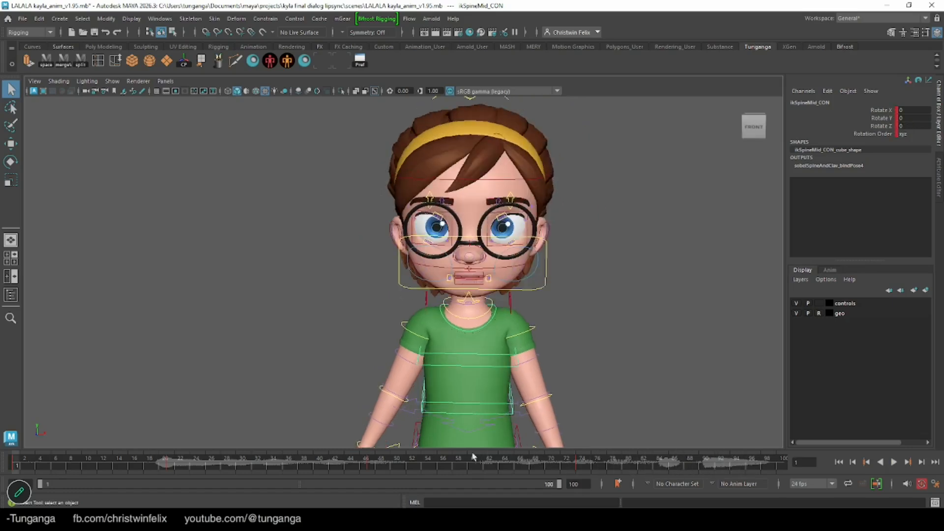
pyautogui.click(894, 462)
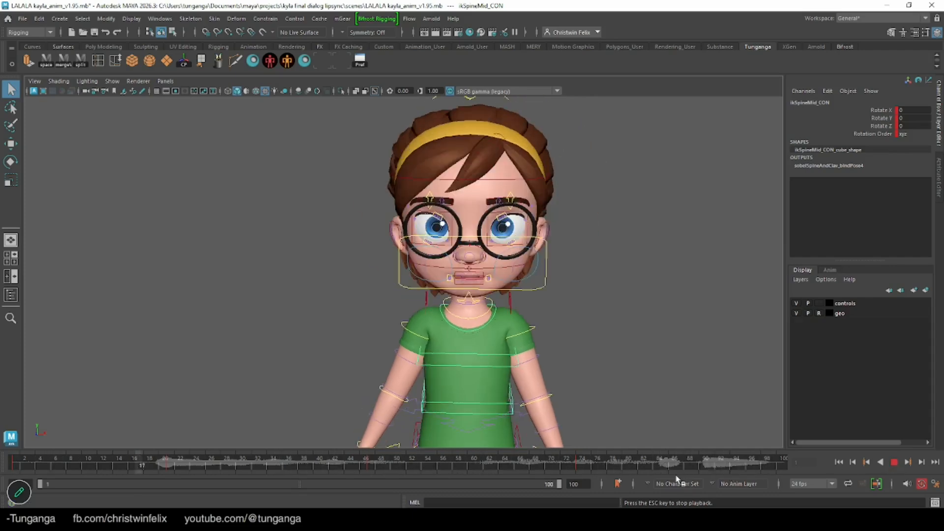
pyautogui.press('Escape')
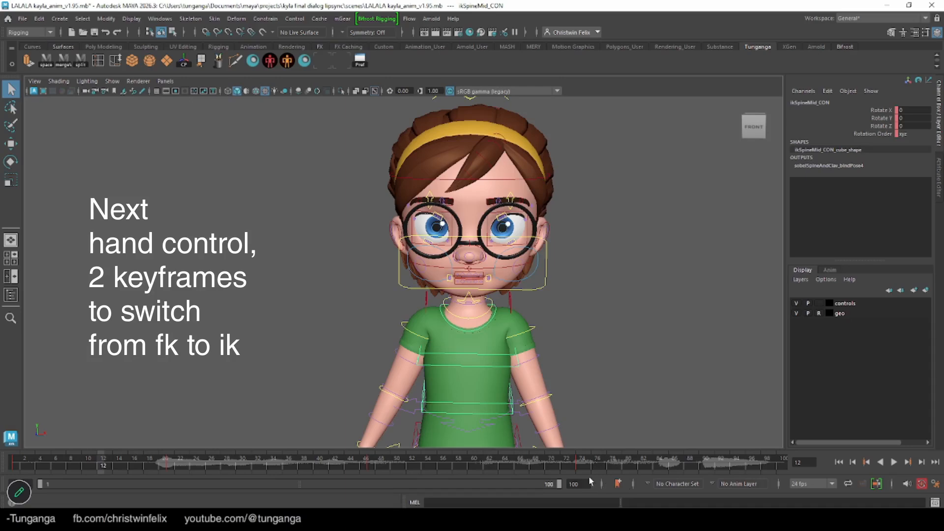
# Review the arm and body poses between frames 74 and 85 from the front and side to choose the FK-to-IK switching point
pyautogui.click(575, 465)
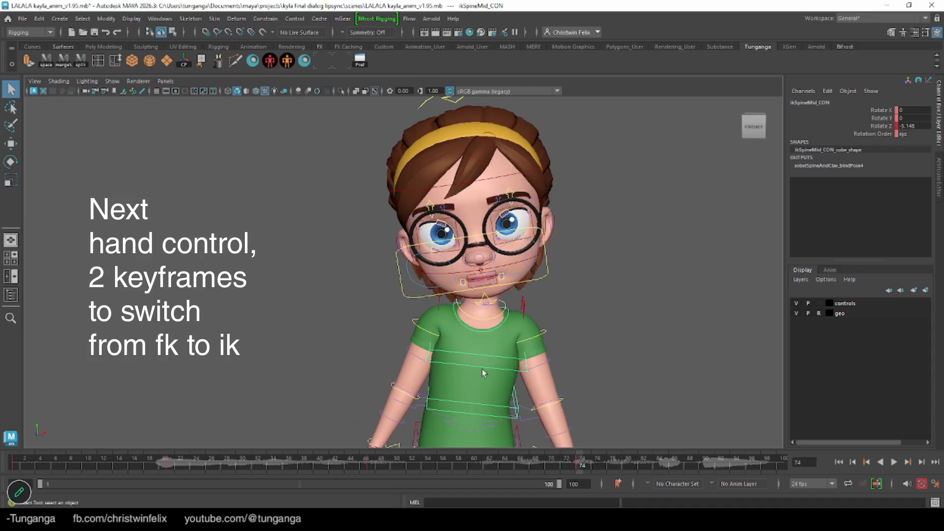
pyautogui.keyDown('alt'); pyautogui.moveTo(468, 369); pyautogui.dragTo(481, 306, button='middle'); pyautogui.keyUp('alt')
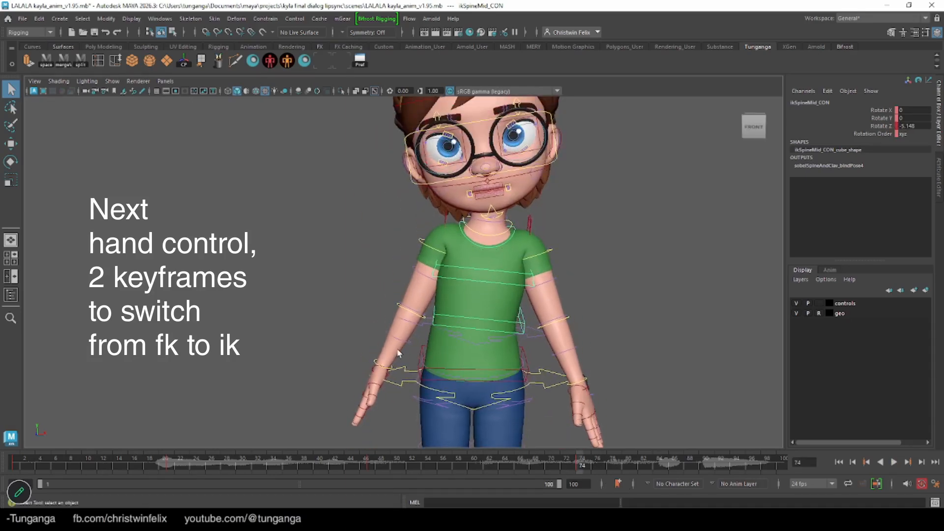
pyautogui.keyDown('alt'); pyautogui.moveTo(502, 346); pyautogui.dragTo(456, 351); pyautogui.keyUp('alt')
pyautogui.click(568, 466)
pyautogui.hotkey('alt', 'v')
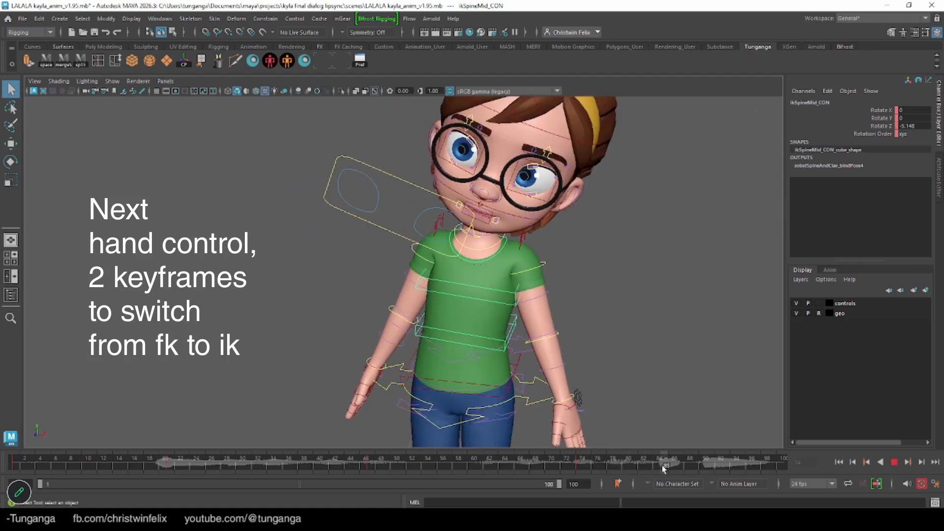
pyautogui.moveTo(662, 465)
pyautogui.mouseDown()
pyautogui.moveTo(596, 460)
pyautogui.moveTo(665, 464)
pyautogui.mouseUp()
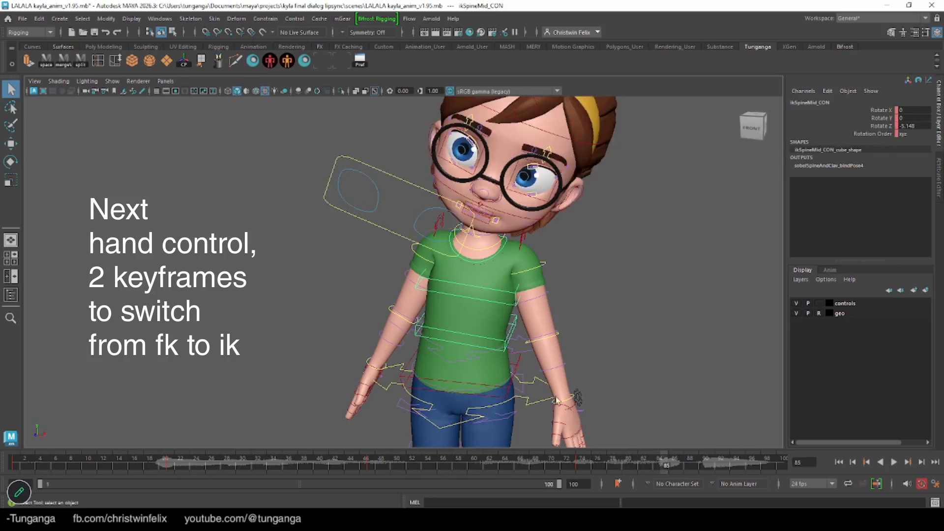
pyautogui.keyDown('alt'); pyautogui.moveTo(556, 400); pyautogui.dragTo(538, 403); pyautogui.keyUp('alt')
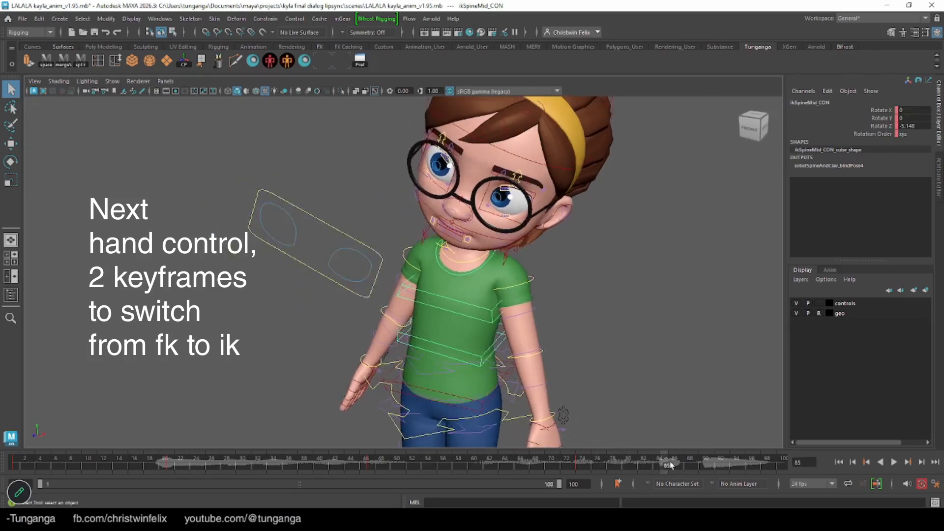
pyautogui.moveTo(584, 464)
pyautogui.mouseDown()
pyautogui.moveTo(660, 466)
pyautogui.moveTo(617, 465)
pyautogui.moveTo(643, 465)
pyautogui.mouseUp()
pyautogui.keyDown('alt'); pyautogui.moveTo(440, 392); pyautogui.dragTo(523, 400); pyautogui.keyUp('alt')
pyautogui.moveTo(572, 469)
pyautogui.mouseDown()
pyautogui.moveTo(524, 465)
pyautogui.moveTo(581, 471)
pyautogui.mouseUp()
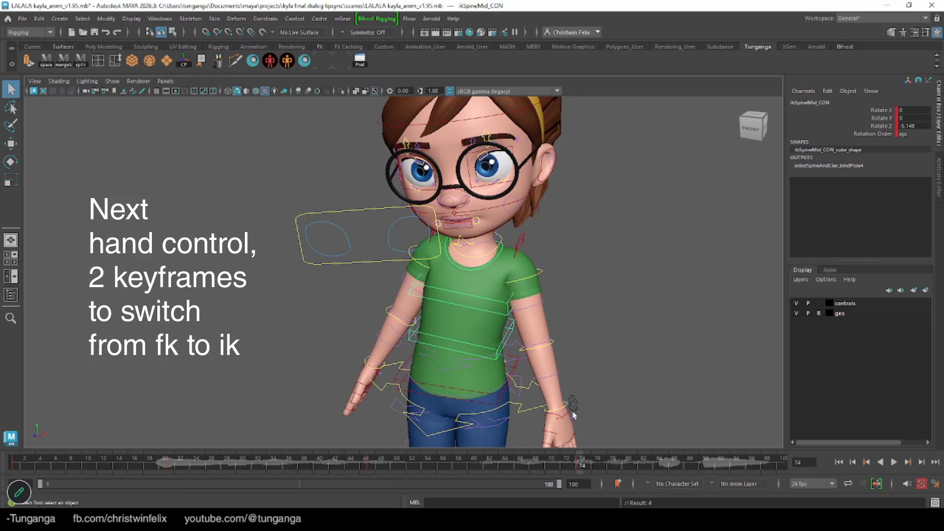
# Select both arms' hand settings controls and keyframe them in FK (FK/IK 0) at frame 74
pyautogui.click(584, 466)
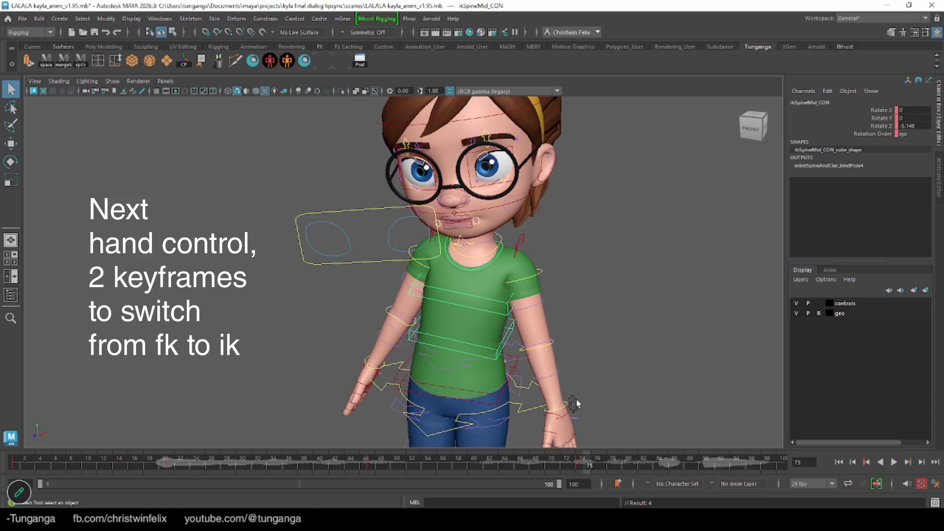
pyautogui.click(570, 403)
pyautogui.hotkey('ctrl', 'z')
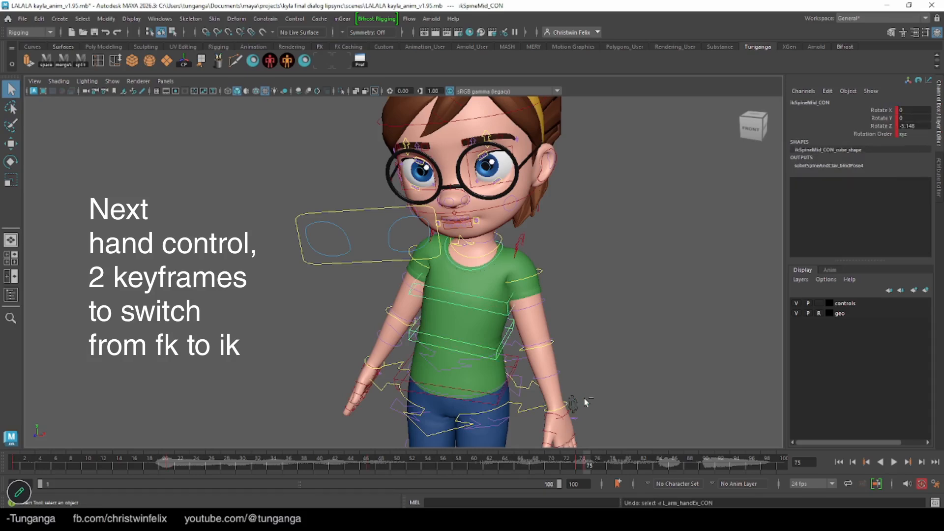
pyautogui.hotkey('ctrl', 'z')
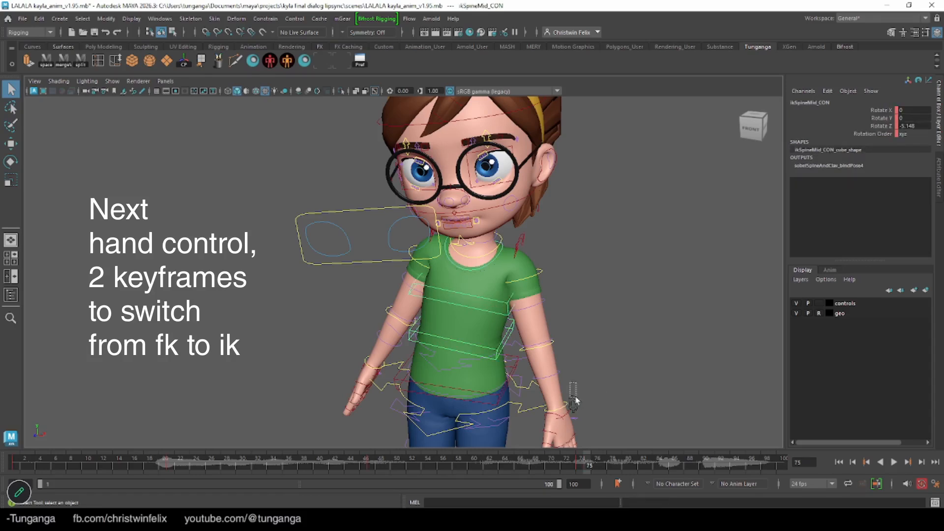
pyautogui.click(571, 402)
pyautogui.keyDown('alt'); pyautogui.moveTo(348, 391); pyautogui.dragTo(371, 380); pyautogui.keyUp('alt')
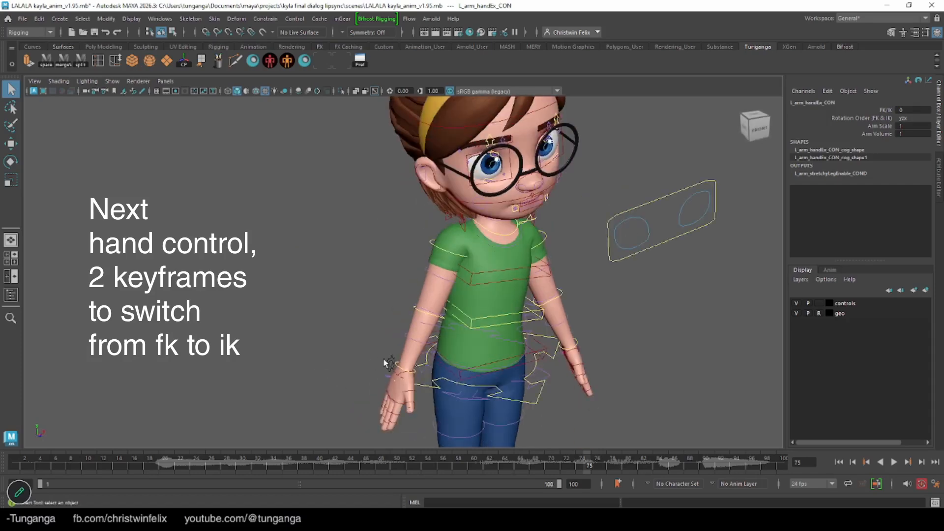
pyautogui.click(388, 363)
pyautogui.keyDown('alt'); pyautogui.moveTo(570, 357); pyautogui.dragTo(553, 365); pyautogui.keyUp('alt')
pyautogui.keyDown('shift'); pyautogui.click(584, 379); pyautogui.keyUp('shift')
pyautogui.click(582, 464)
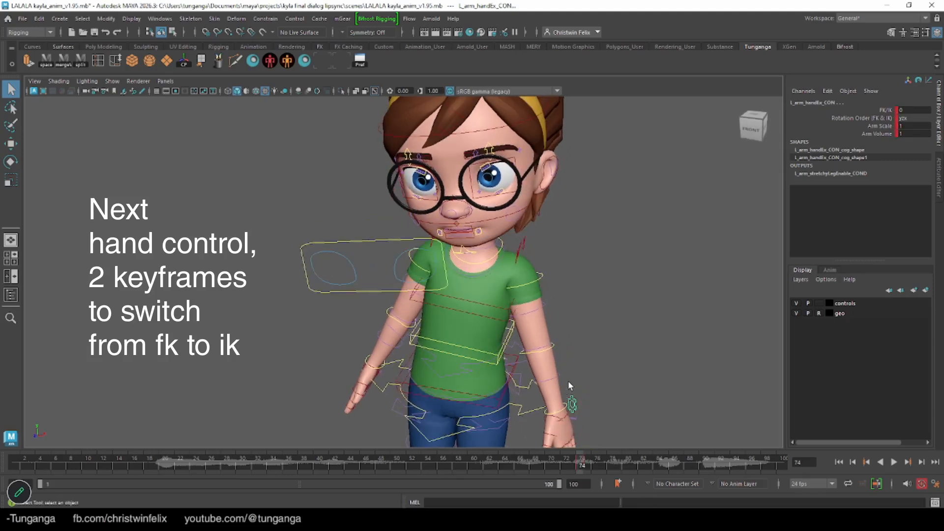
# Switch both arms to IK at frame 75 by setting FK/IK to 1 on their hand settings controls
pyautogui.click(586, 465)
pyautogui.keyDown('alt'); pyautogui.moveTo(576, 407); pyautogui.dragTo(352, 388); pyautogui.keyUp('alt')
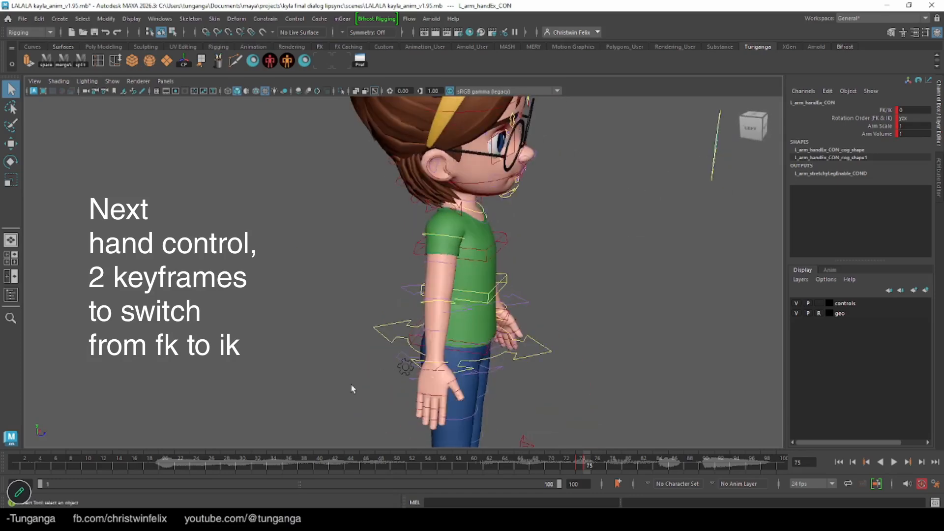
pyautogui.click(399, 369)
pyautogui.click(910, 110)
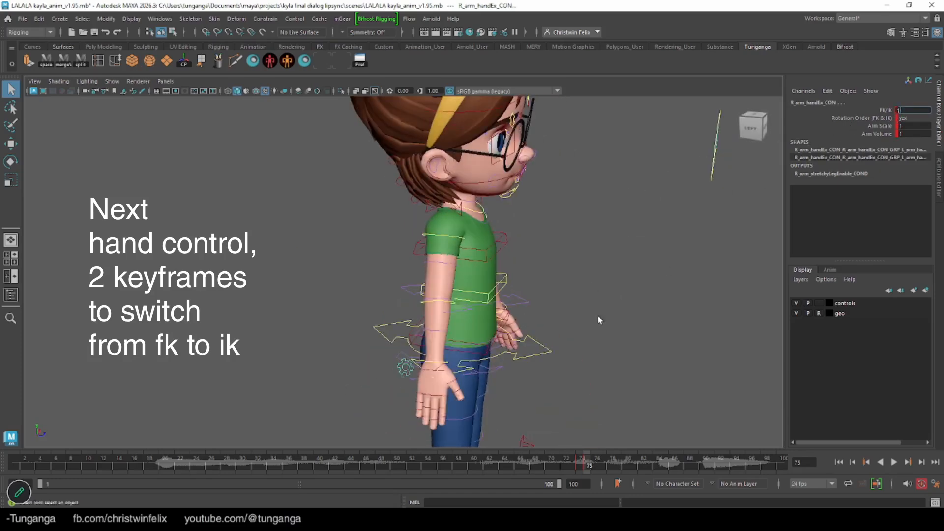
pyautogui.write('1')
pyautogui.press('Return')
# Lower the right IK hand beside the hip at frame 75 and rotate it about 82° in Z
pyautogui.keyDown('alt'); pyautogui.moveTo(388, 290); pyautogui.dragTo(317, 276); pyautogui.keyUp('alt')
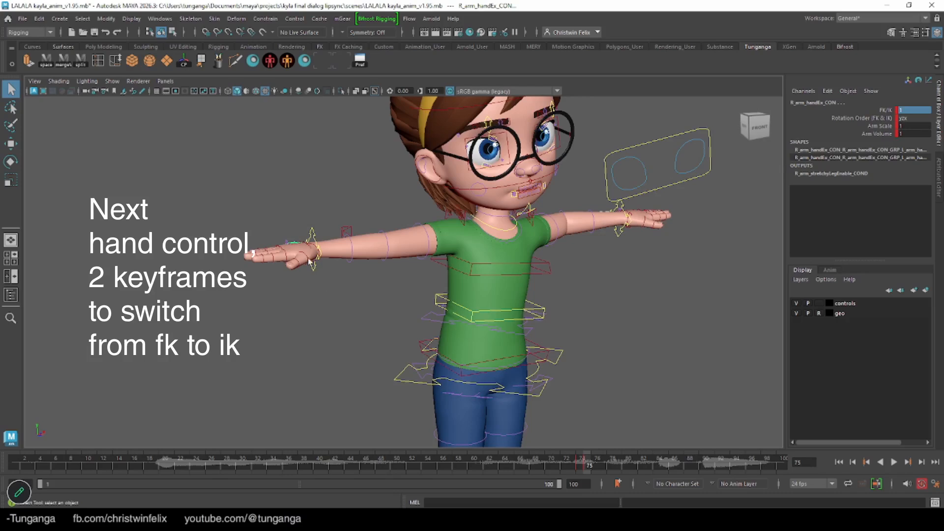
pyautogui.click(315, 240)
pyautogui.press('w')
pyautogui.moveTo(310, 202); pyautogui.dragTo(356, 379)
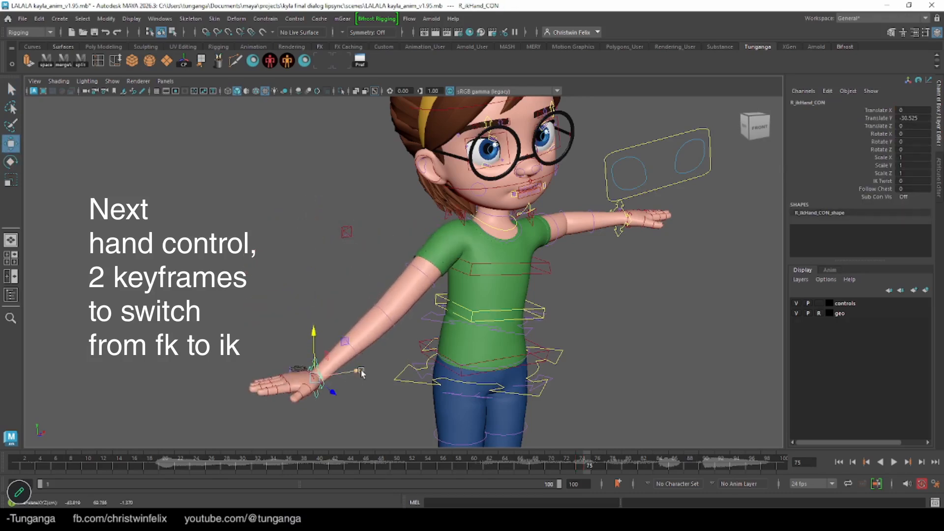
pyautogui.click(370, 376)
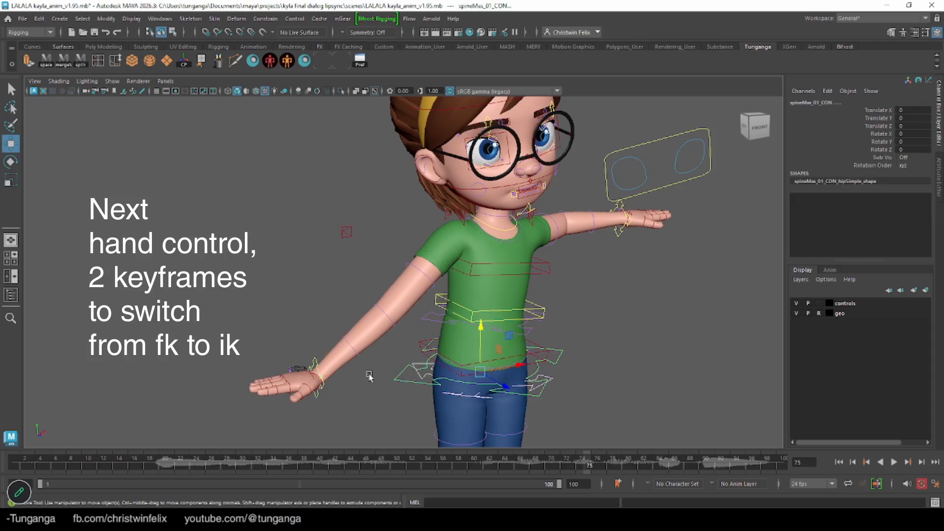
pyautogui.click(315, 362)
pyautogui.moveTo(315, 364); pyautogui.dragTo(388, 399)
pyautogui.press('e')
pyautogui.press('w')
pyautogui.moveTo(410, 325); pyautogui.dragTo(462, 357)
pyautogui.keyDown('alt'); pyautogui.moveTo(495, 321); pyautogui.dragTo(411, 324); pyautogui.keyUp('alt')
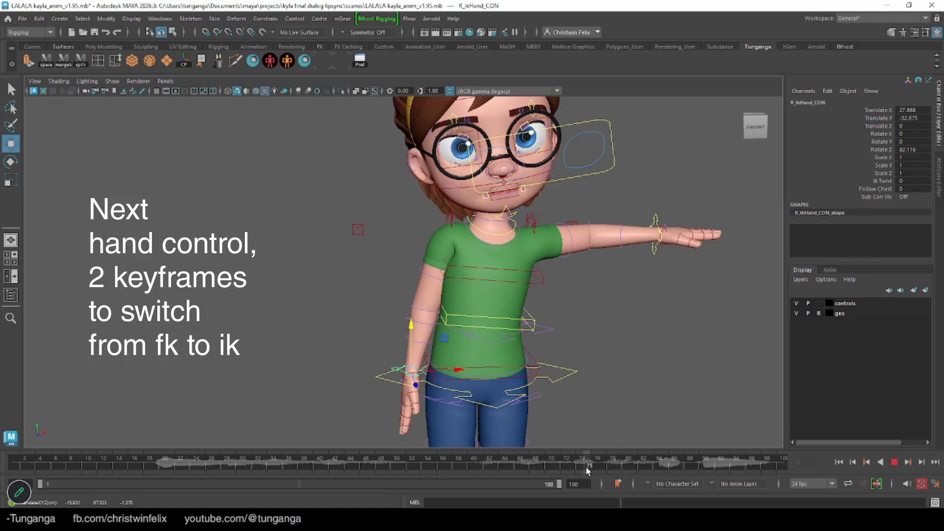
# Refine the right IK hand's position and rotation to match frame 74's FK arm pose and key it at frame 75
pyautogui.hotkey('alt', 'v')
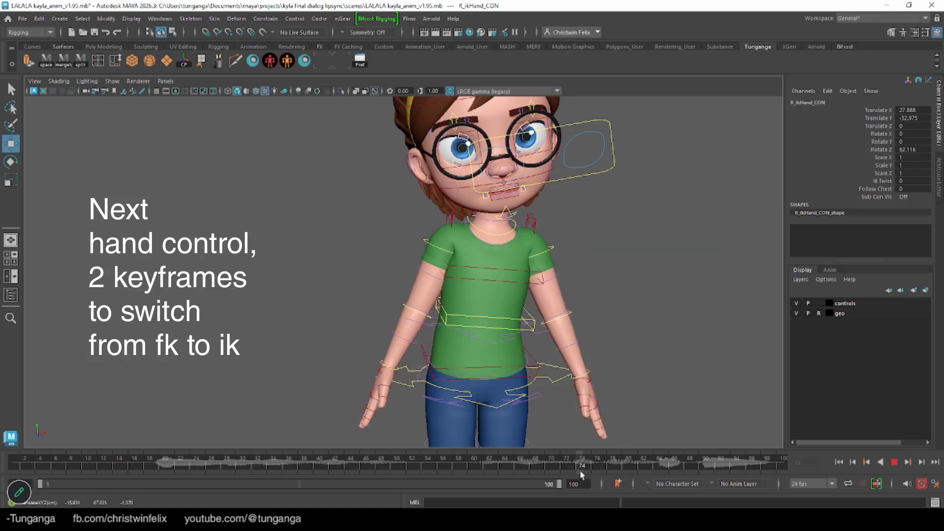
pyautogui.click(583, 467)
pyautogui.press('s')
pyautogui.moveTo(456, 368); pyautogui.dragTo(382, 389)
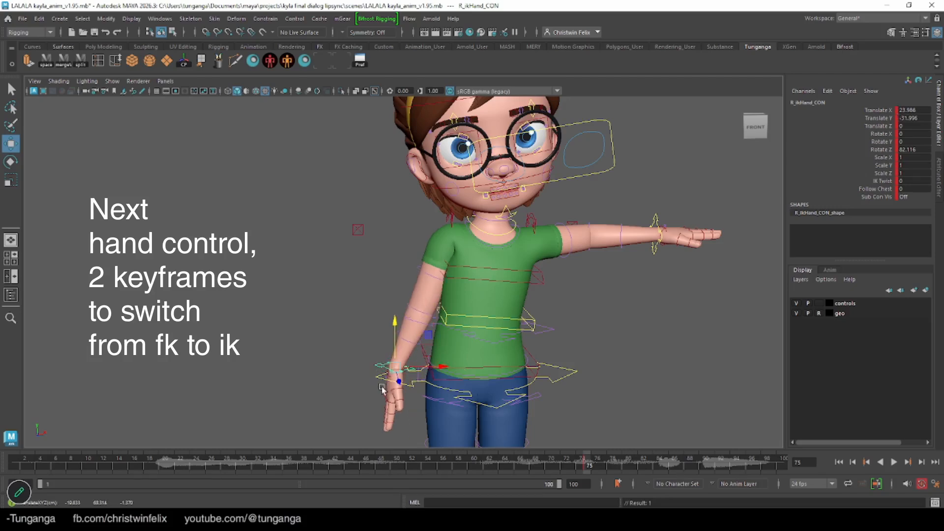
pyautogui.press('e')
pyautogui.moveTo(358, 344); pyautogui.dragTo(367, 334)
pyautogui.press('s')
pyautogui.moveTo(583, 462)
pyautogui.mouseDown()
pyautogui.moveTo(571, 459)
pyautogui.moveTo(586, 459)
pyautogui.mouseUp()
# Lower the left IK hand to about X -23.6, Y -35.3, rotate it about -67° in Z and key it at frame 75
pyautogui.click(656, 214)
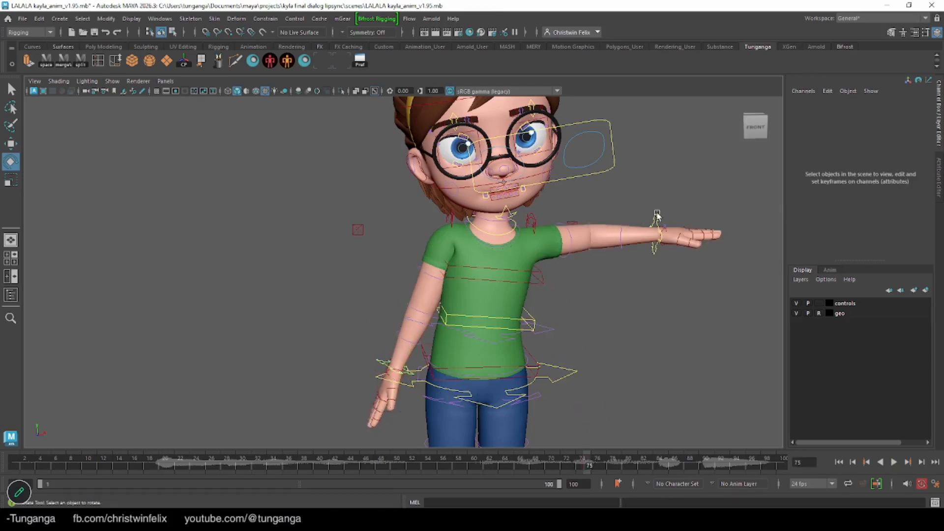
pyautogui.click(654, 218)
pyautogui.press('w')
pyautogui.moveTo(657, 194); pyautogui.dragTo(653, 310)
pyautogui.moveTo(692, 361); pyautogui.dragTo(573, 383)
pyautogui.press('e')
pyautogui.press('s')
# Match the left IK hand to frame 74's FK pose by moving it to about X -18.6, and key it at frame 75
pyautogui.hotkey('alt', 'v')
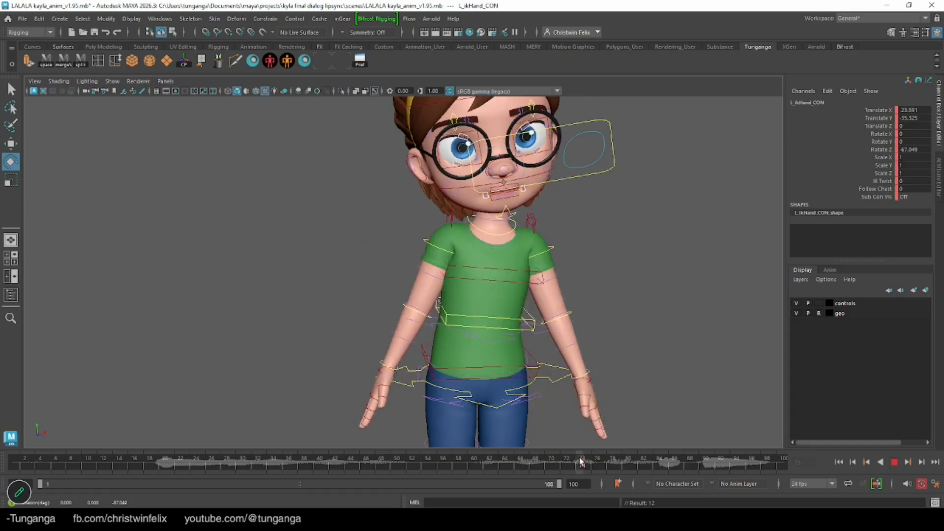
pyautogui.click(582, 460)
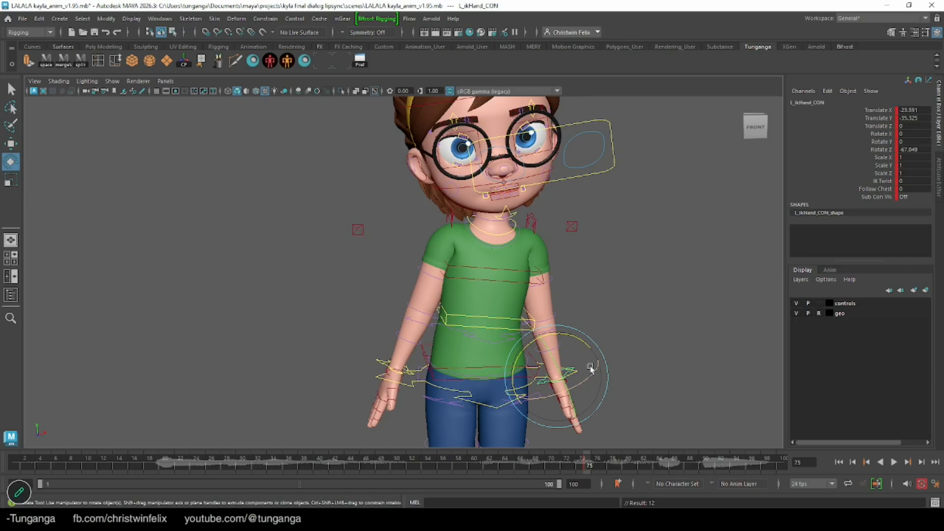
pyautogui.press('w')
pyautogui.moveTo(587, 374); pyautogui.dragTo(622, 379)
pyautogui.press('s')
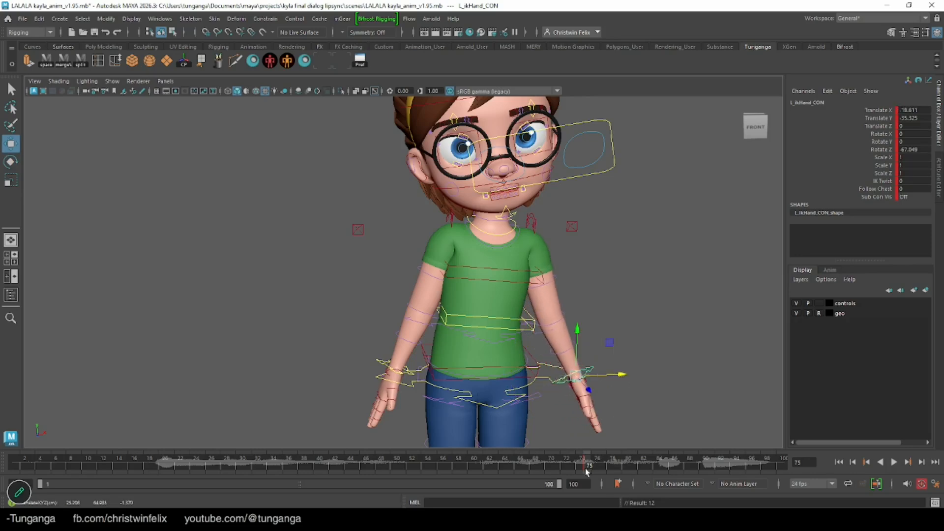
# At frame 85, raise the left IK hand before the chest, palm forward, at about X -33.9, Y -14.9, Z 11.3
pyautogui.hotkey('alt', 'v')
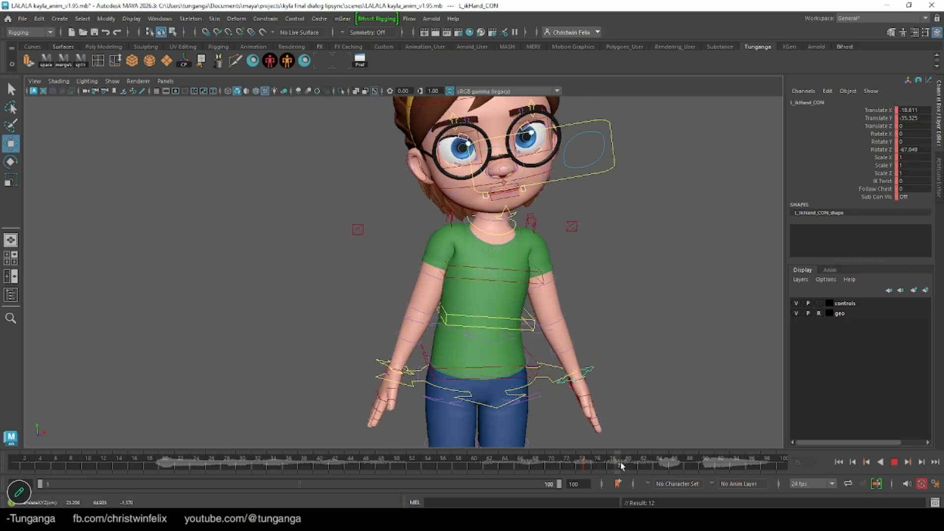
pyautogui.hotkey('alt', 'v')
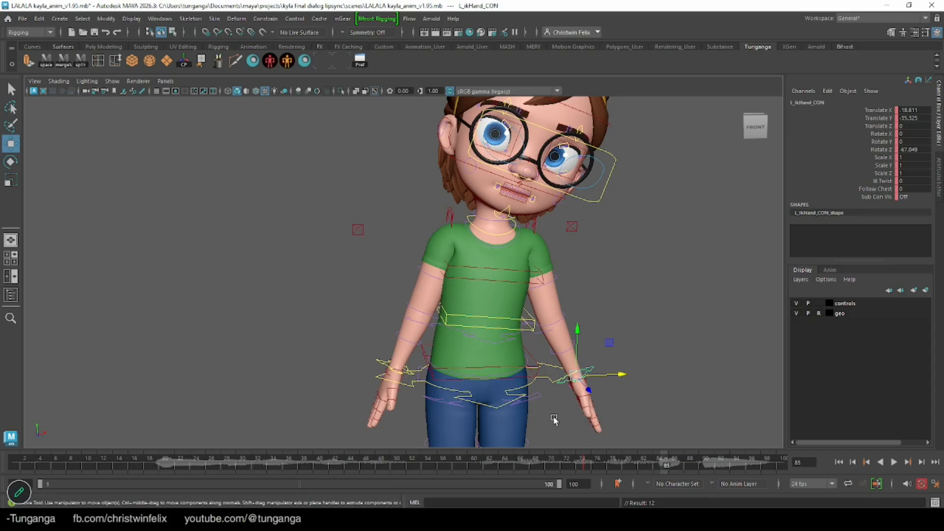
pyautogui.press('e')
pyautogui.moveTo(579, 375); pyautogui.dragTo(559, 386)
pyautogui.press('w')
pyautogui.moveTo(576, 335); pyautogui.dragTo(521, 329)
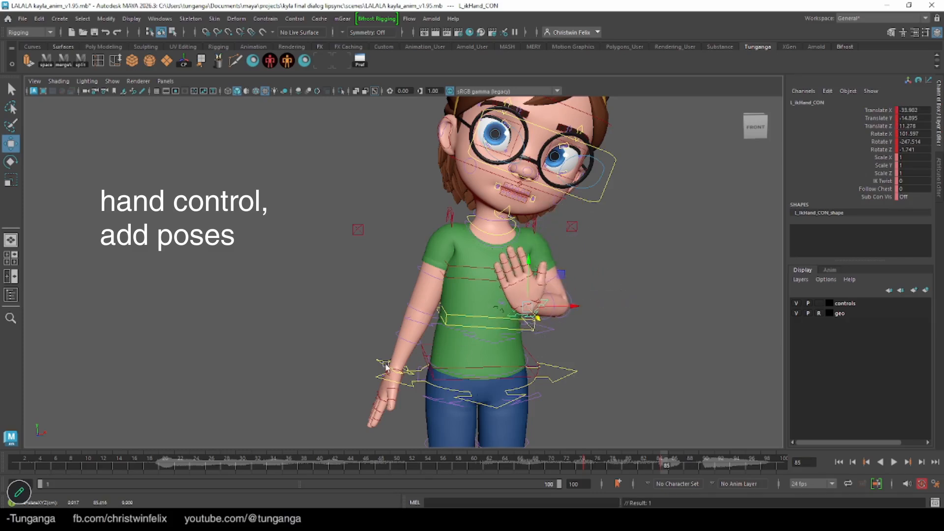
pyautogui.press('q')
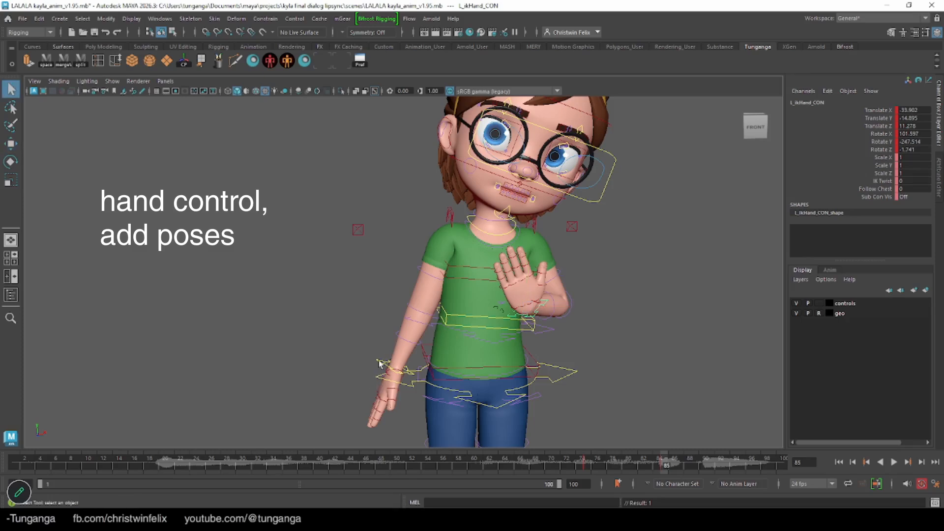
# Raise the right IK hand before the chest, palm forward, to about X 33.2, Y -9.5, Z 21.7 at frame 85
pyautogui.click(380, 364)
pyautogui.press('e')
pyautogui.moveTo(410, 328); pyautogui.dragTo(360, 421)
pyautogui.moveTo(385, 372); pyautogui.dragTo(330, 321)
pyautogui.press('w')
pyautogui.moveTo(422, 356); pyautogui.dragTo(425, 334)
pyautogui.press('q')
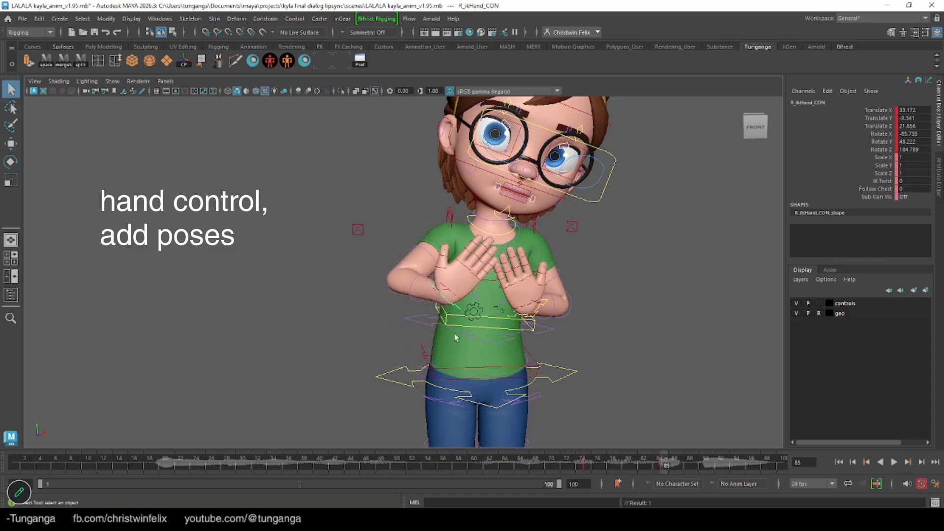
# Key both IK elbow controls at frame 75, and lower them to about Y -22, Z 10.6 at frame 85
pyautogui.moveTo(666, 464); pyautogui.dragTo(585, 462)
pyautogui.click(572, 226)
pyautogui.keyDown('shift'); pyautogui.click(358, 230); pyautogui.keyUp('shift')
pyautogui.press('s')
pyautogui.press('w')
pyautogui.click(660, 467)
pyautogui.moveTo(359, 183); pyautogui.dragTo(369, 273)
pyautogui.press('q')
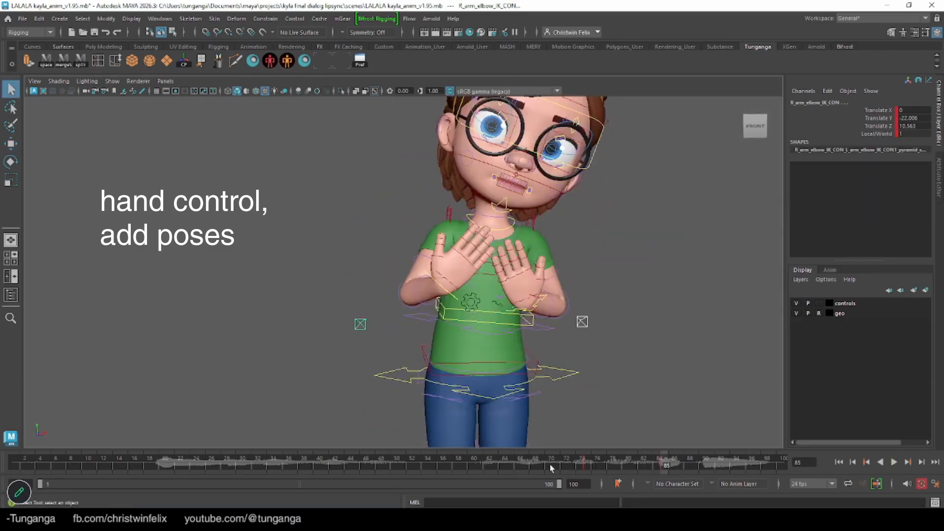
# At frame 91, raise both IK hands to the cheeks, with the left at about X -33.9, Y -0.5, Z 11.3
pyautogui.click(708, 465)
pyautogui.click(470, 376)
pyautogui.press('w')
pyautogui.moveTo(484, 368); pyautogui.dragTo(510, 299)
pyautogui.press('e')
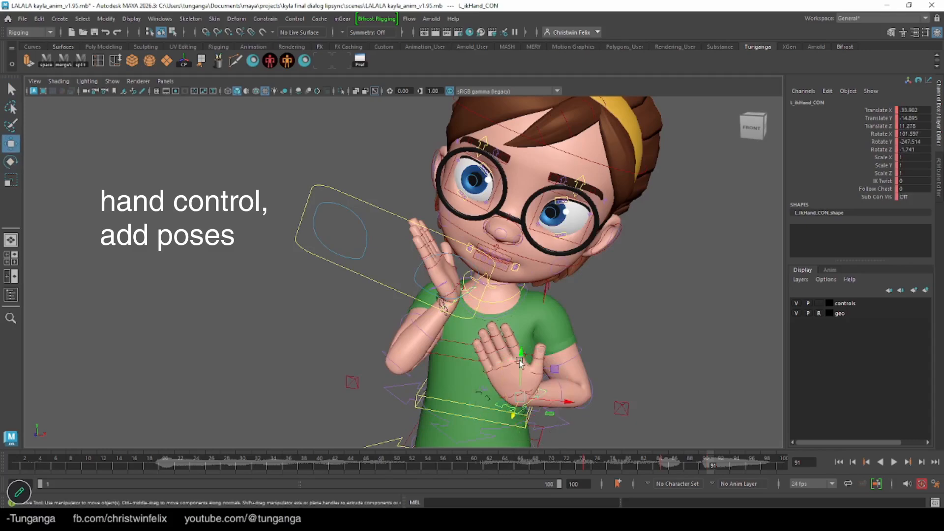
pyautogui.click(10, 87)
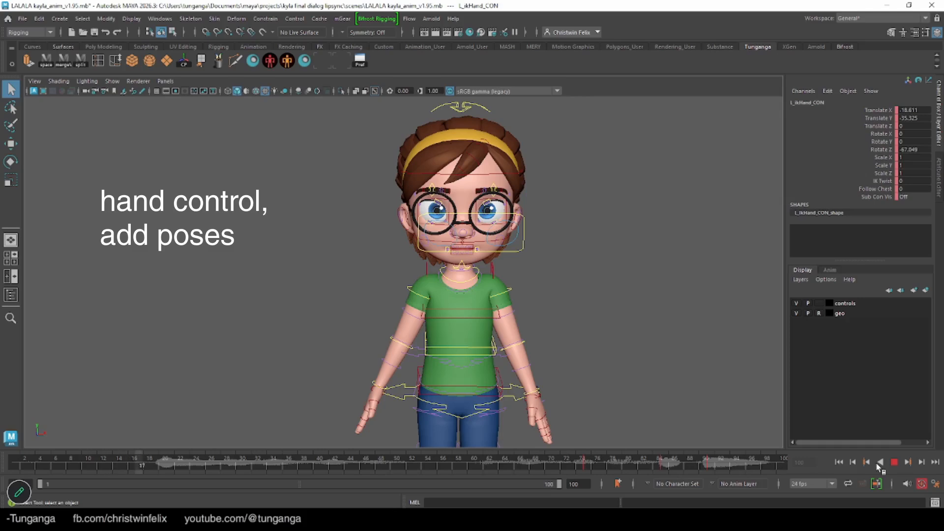
# Review the body and hand poses across the whole shot by playing and scrubbing the animation
pyautogui.click(894, 462)
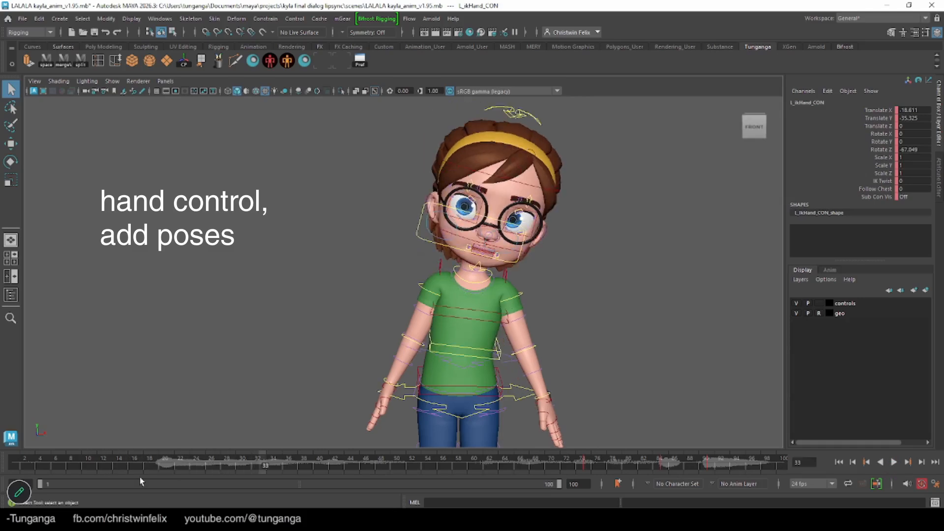
pyautogui.click(150, 462)
pyautogui.hotkey('alt', 'v')
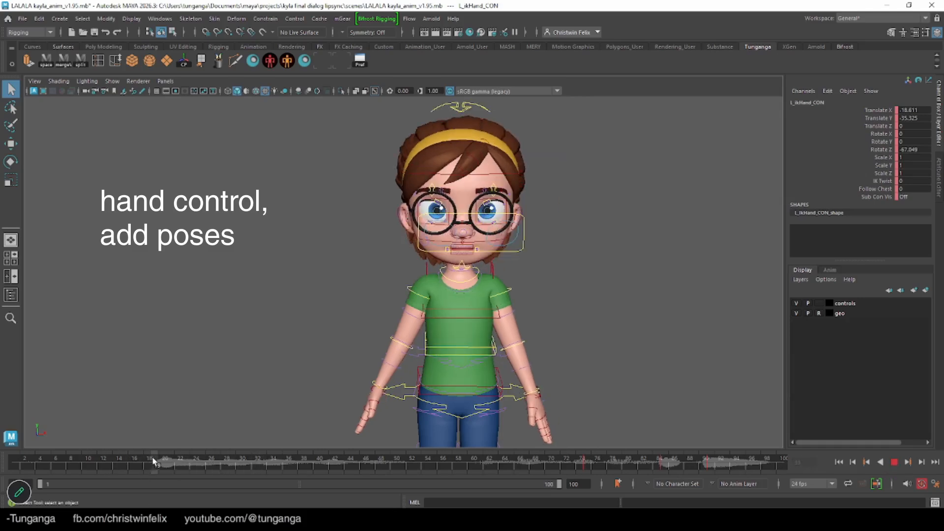
pyautogui.moveTo(325, 473); pyautogui.dragTo(443, 473)
pyautogui.moveTo(536, 471); pyautogui.dragTo(727, 468)
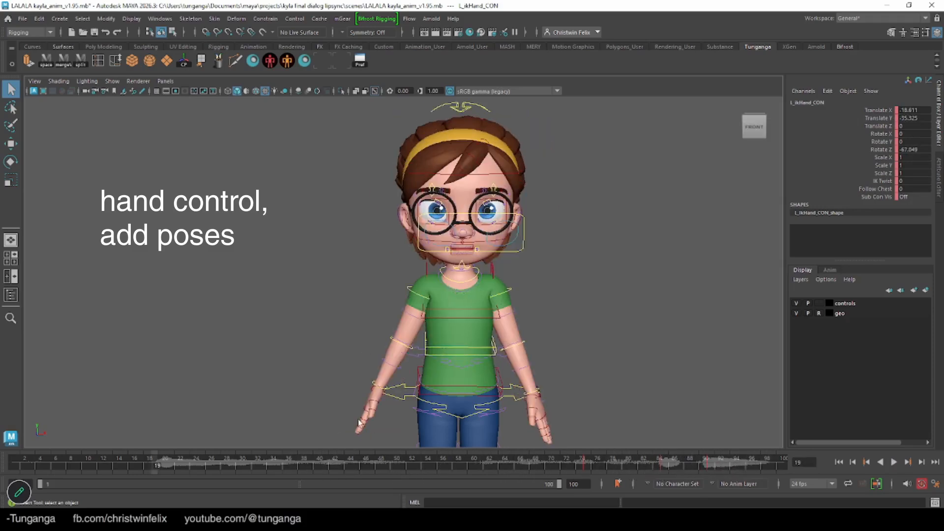
pyautogui.keyDown('alt'); pyautogui.moveTo(301, 389); pyautogui.dragTo(355, 408); pyautogui.keyUp('alt')
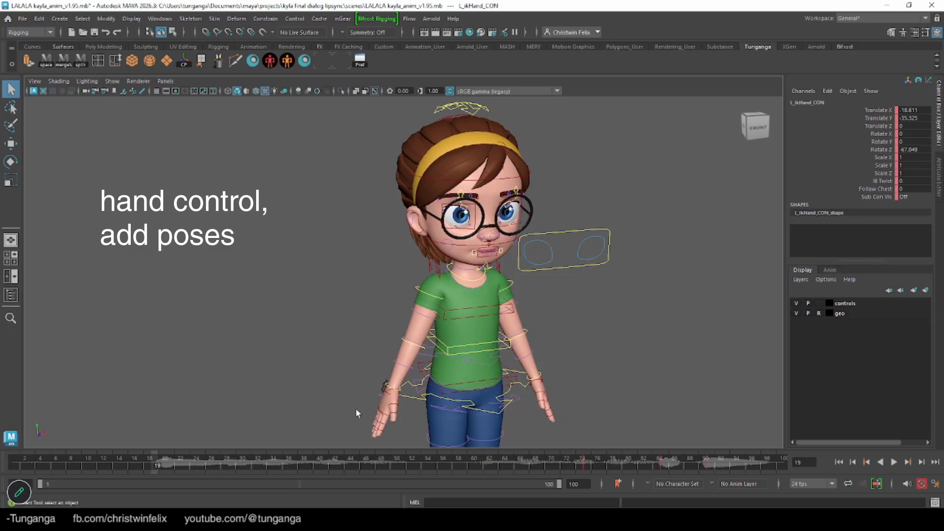
# Rotate the right hand's pinky fingertip control to about -21.2 in Z and key it at frame 19
pyautogui.click(381, 425)
pyautogui.press('e')
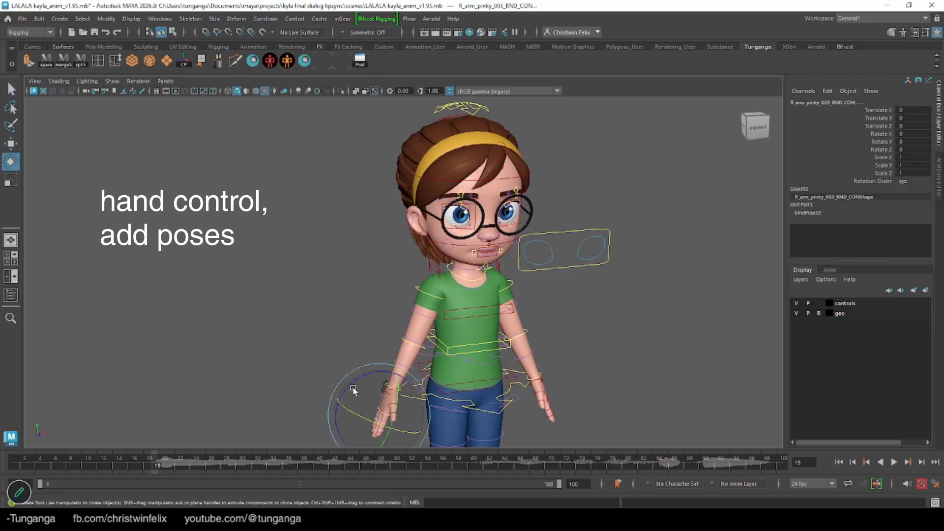
pyautogui.moveTo(346, 398); pyautogui.dragTo(344, 402)
pyautogui.press('s')
# Examine the arms, hands and face from several angles, then scrub to frame 38 to check the body pose
pyautogui.keyDown('alt'); pyautogui.moveTo(520, 403); pyautogui.dragTo(467, 407); pyautogui.keyUp('alt')
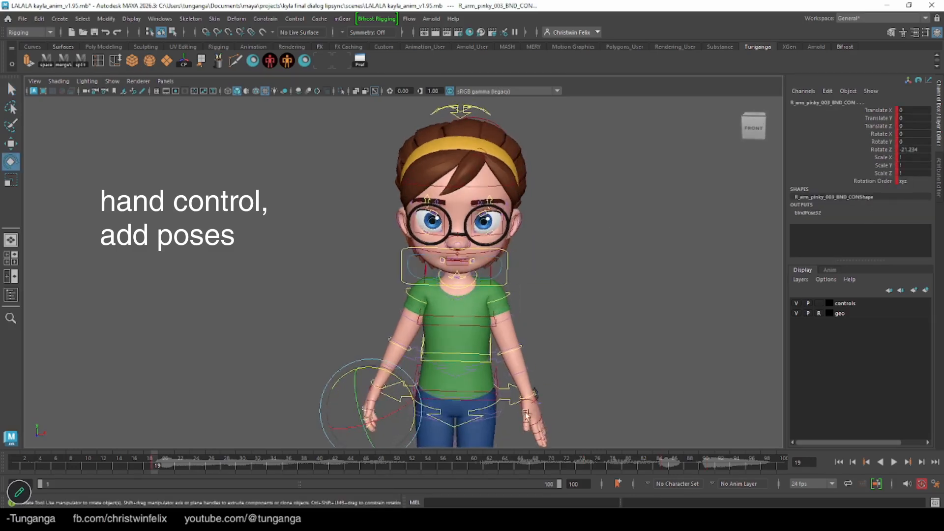
pyautogui.moveTo(550, 437); pyautogui.dragTo(561, 447)
pyautogui.moveTo(569, 398); pyautogui.dragTo(582, 409)
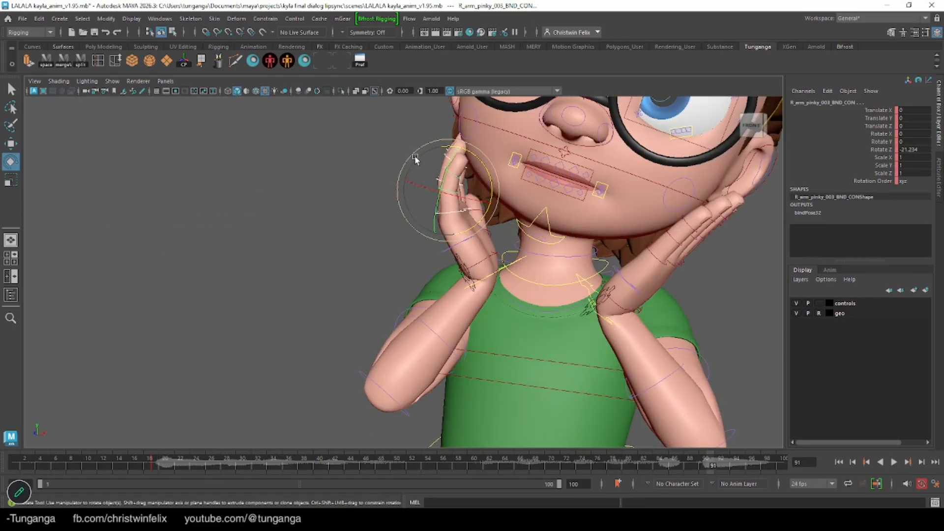
pyautogui.moveTo(415, 159); pyautogui.dragTo(386, 168)
pyautogui.keyDown('alt'); pyautogui.moveTo(387, 172); pyautogui.dragTo(393, 227, button='right'); pyautogui.keyUp('alt')
pyautogui.keyDown('alt'); pyautogui.moveTo(476, 232); pyautogui.dragTo(501, 246); pyautogui.keyUp('alt')
pyautogui.moveTo(539, 464); pyautogui.dragTo(318, 463)
pyautogui.press('s')
pyautogui.press('q')
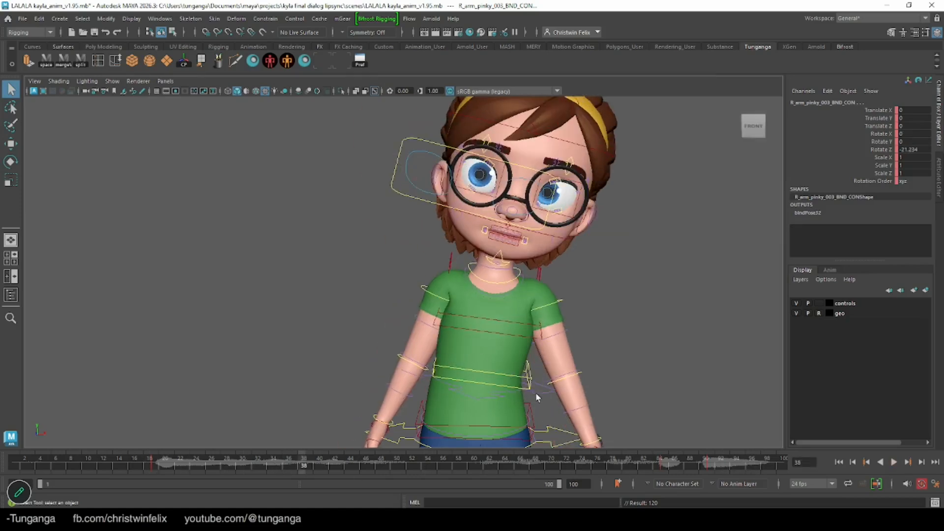
# Convert all of the mid-spine control's stepped rotation keys to linear tangents in the Graph Editor, and play back the shot
pyautogui.click(529, 369)
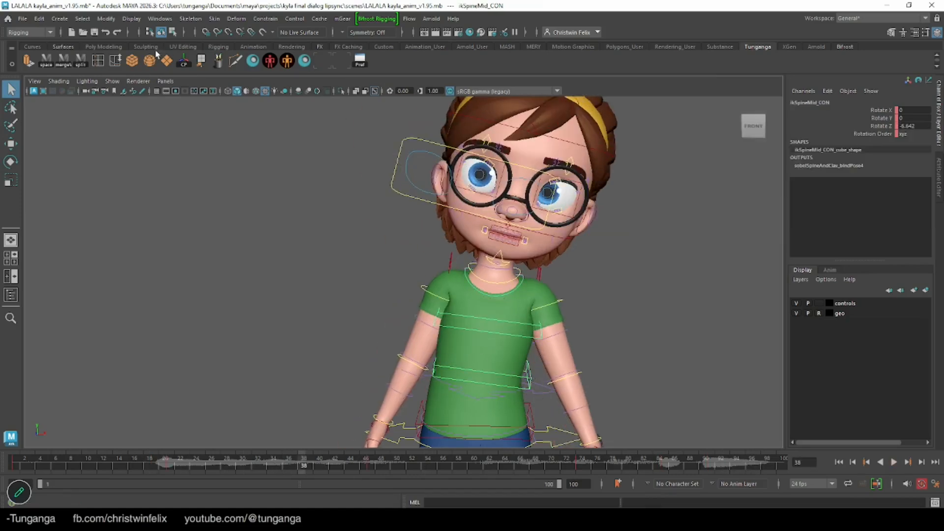
pyautogui.click(160, 18)
pyautogui.moveTo(193, 90)
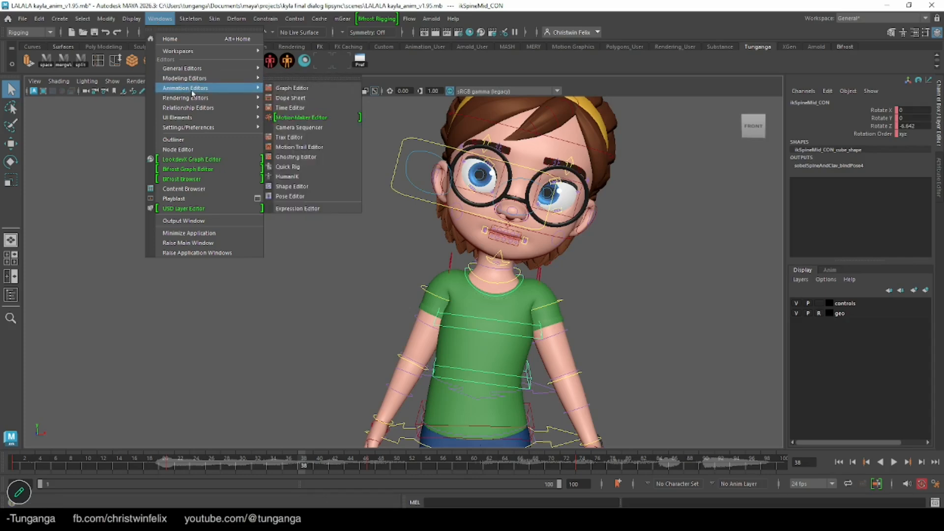
pyautogui.click(292, 88)
pyautogui.keyDown('alt'); pyautogui.moveTo(578, 307); pyautogui.dragTo(655, 266, button='right'); pyautogui.keyUp('alt')
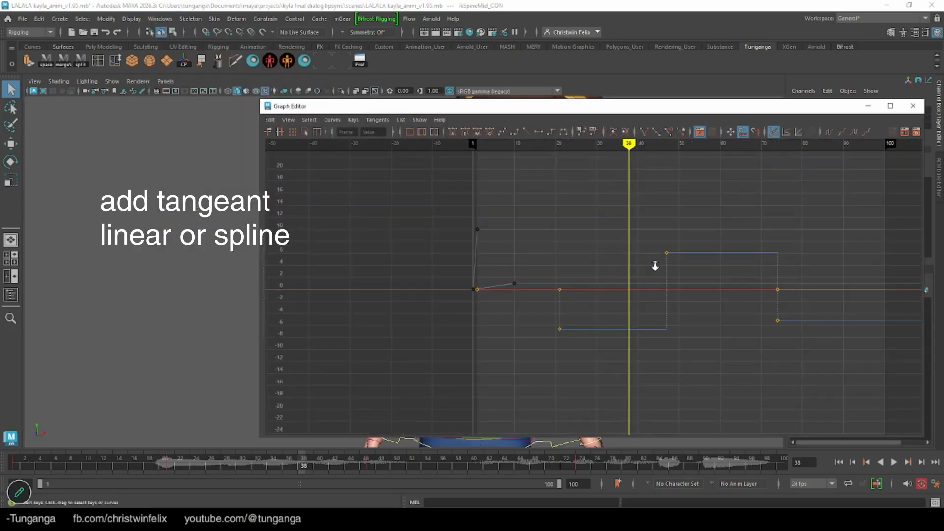
pyautogui.click(382, 125)
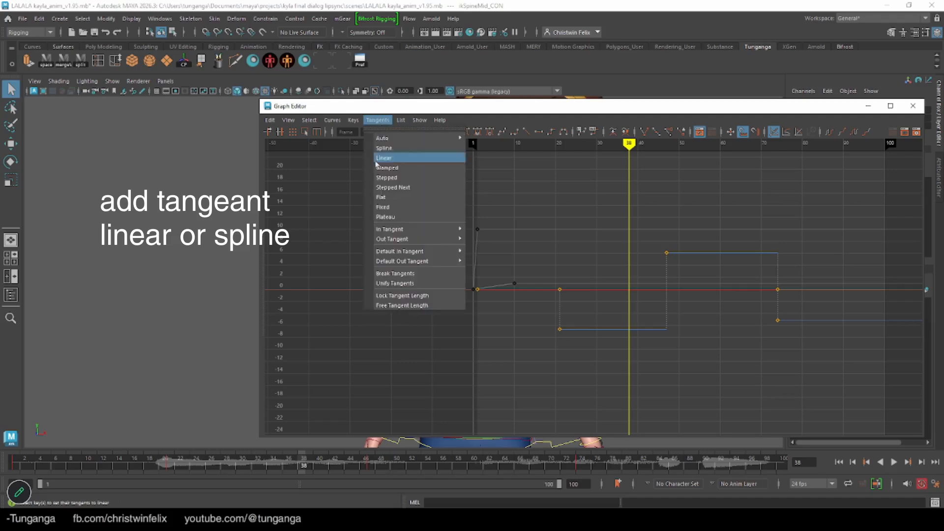
pyautogui.moveTo(425, 262)
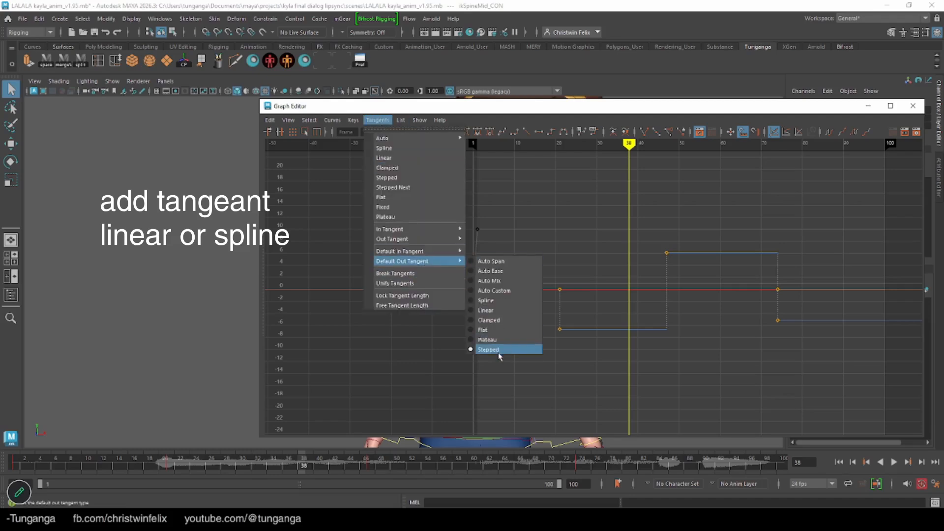
pyautogui.moveTo(847, 218); pyautogui.dragTo(474, 369)
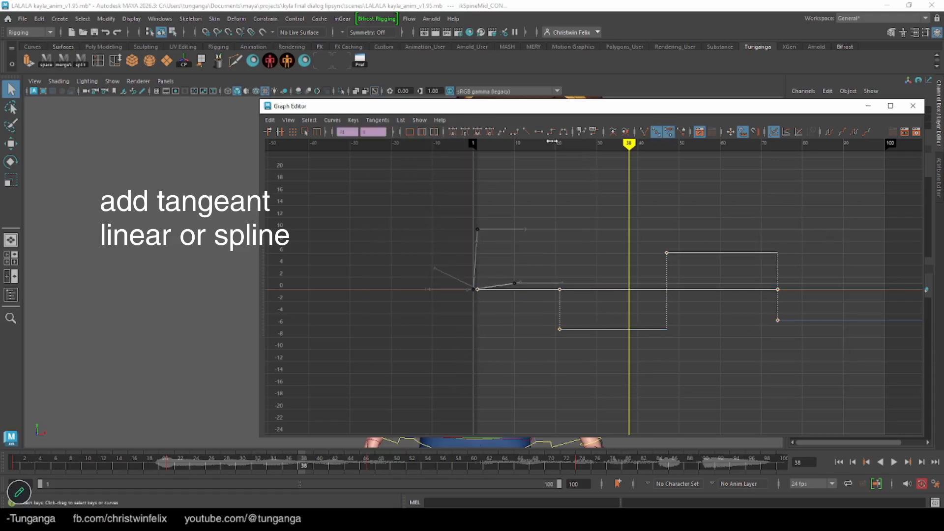
pyautogui.click(526, 132)
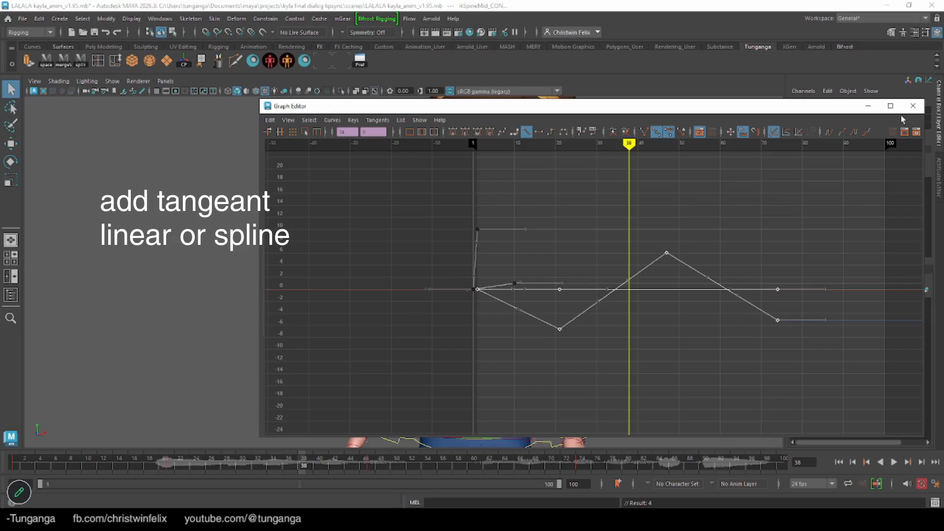
pyautogui.click(913, 105)
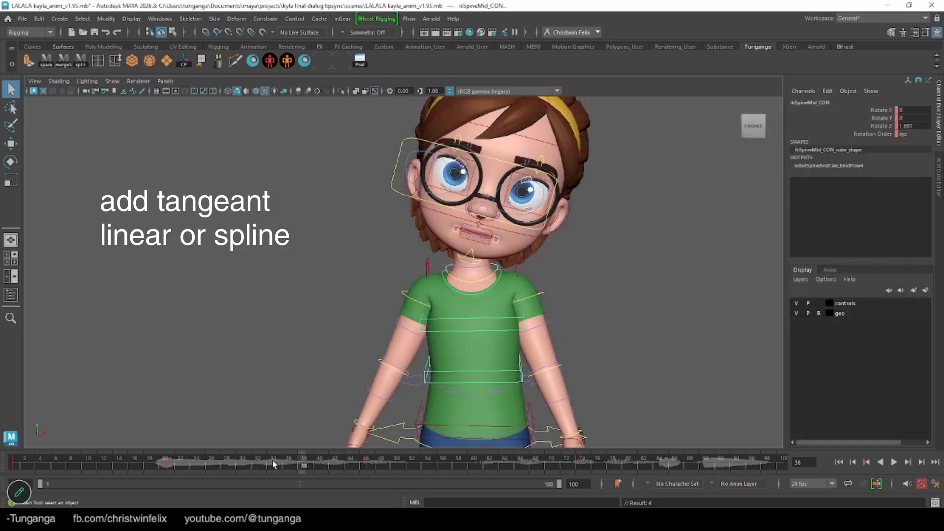
pyautogui.hotkey('alt', 'v')
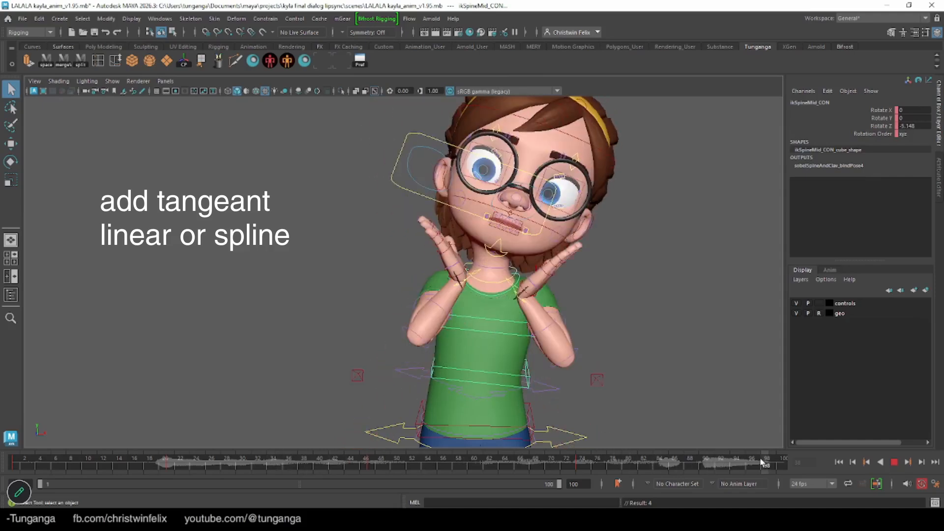
pyautogui.hotkey('alt', 'v')
# Convert all of the head control's stepped keys to linear tangents in the Graph Editor, and play back the shot
pyautogui.keyDown('alt'); pyautogui.moveTo(476, 148); pyautogui.dragTo(463, 264, button='middle'); pyautogui.keyUp('alt')
pyautogui.moveTo(537, 173); pyautogui.dragTo(542, 182)
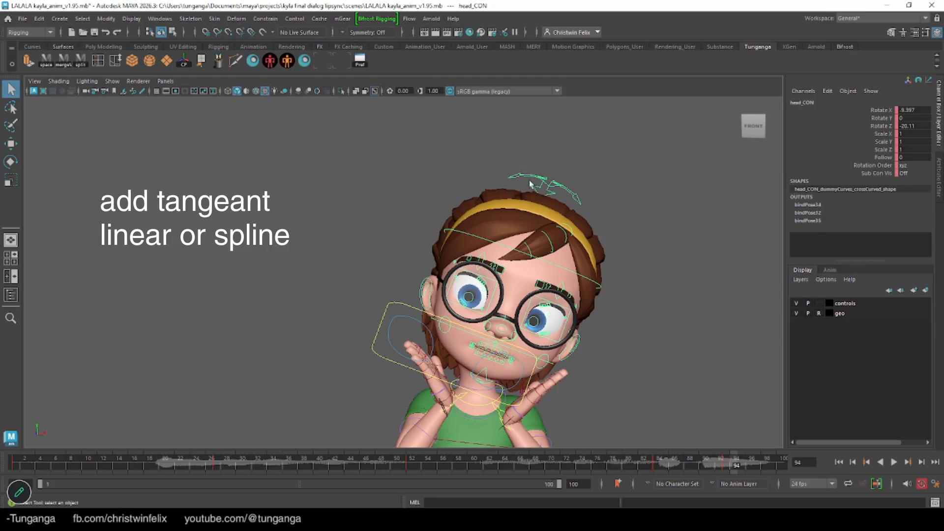
pyautogui.click(159, 18)
pyautogui.moveTo(208, 118)
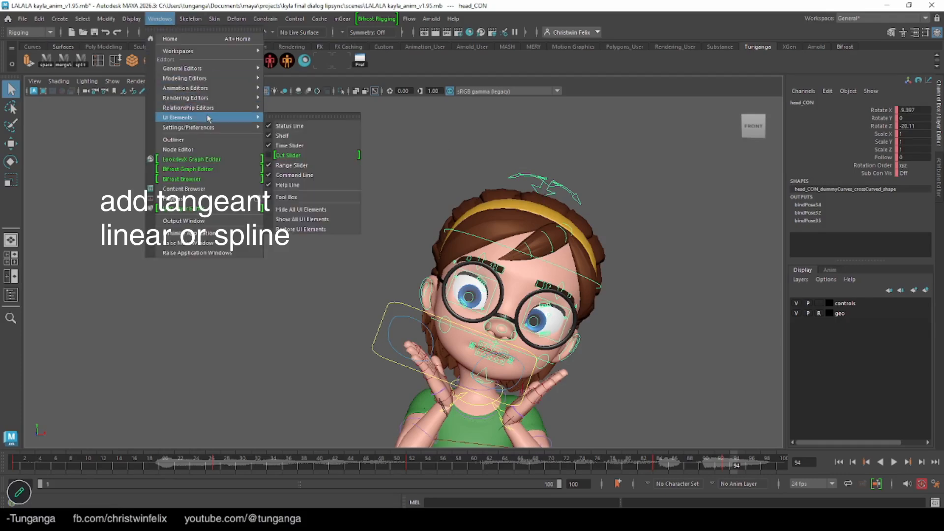
pyautogui.moveTo(197, 87)
pyautogui.click(290, 87)
pyautogui.scroll(-6, 762, 260)
pyautogui.moveTo(848, 217); pyautogui.dragTo(596, 284)
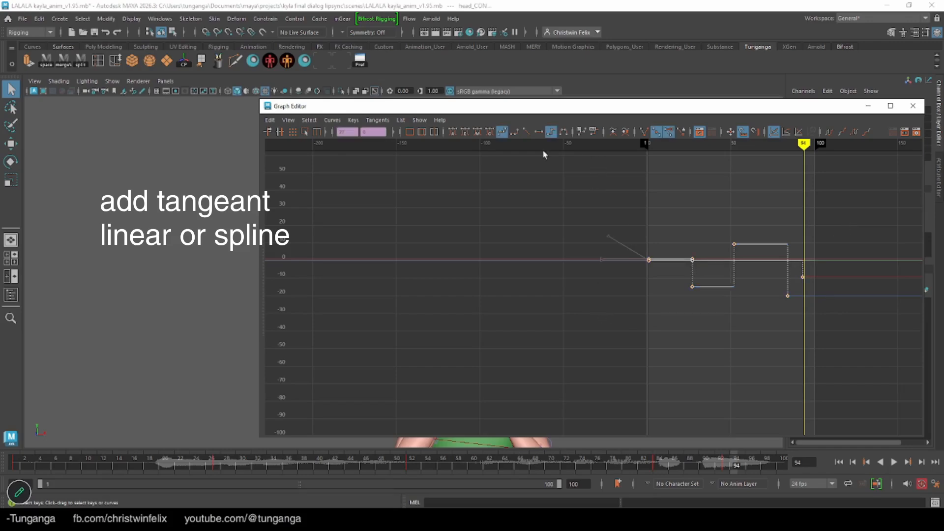
pyautogui.click(526, 131)
pyautogui.click(913, 106)
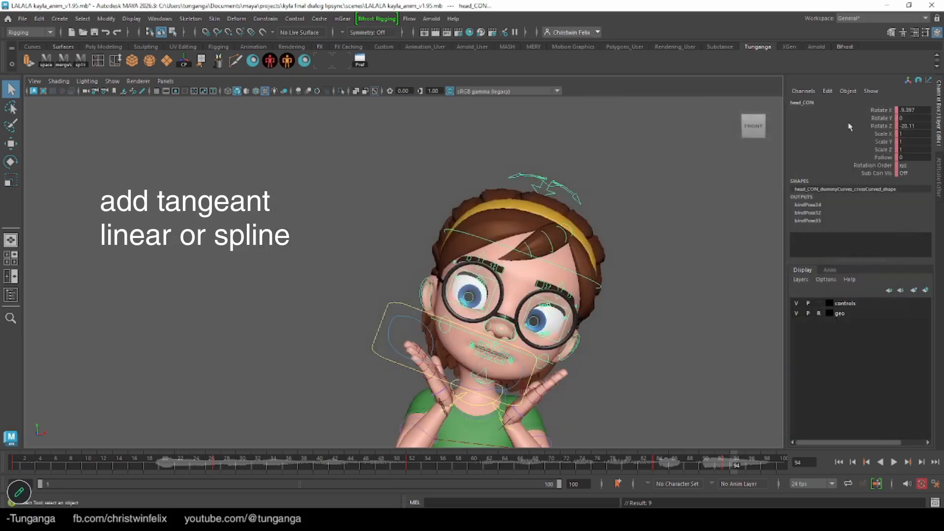
pyautogui.hotkey('alt', 'v')
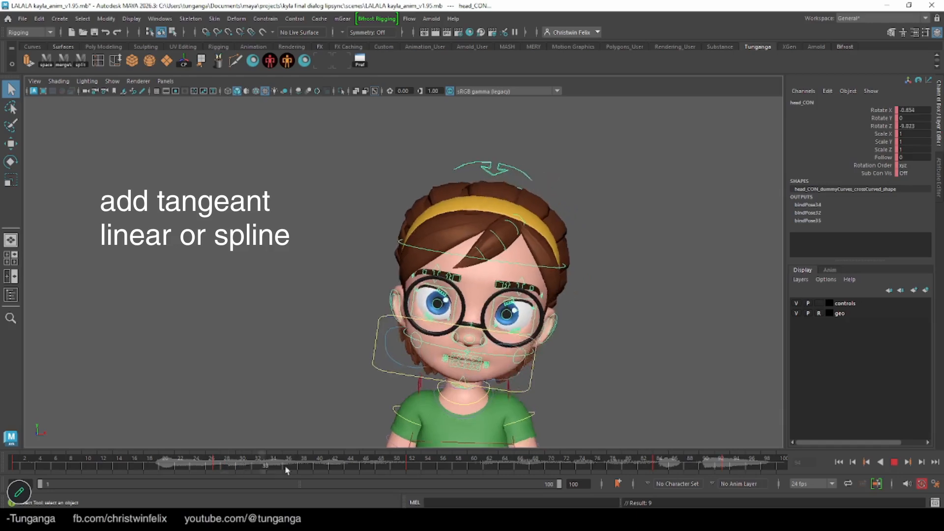
pyautogui.press('Escape')
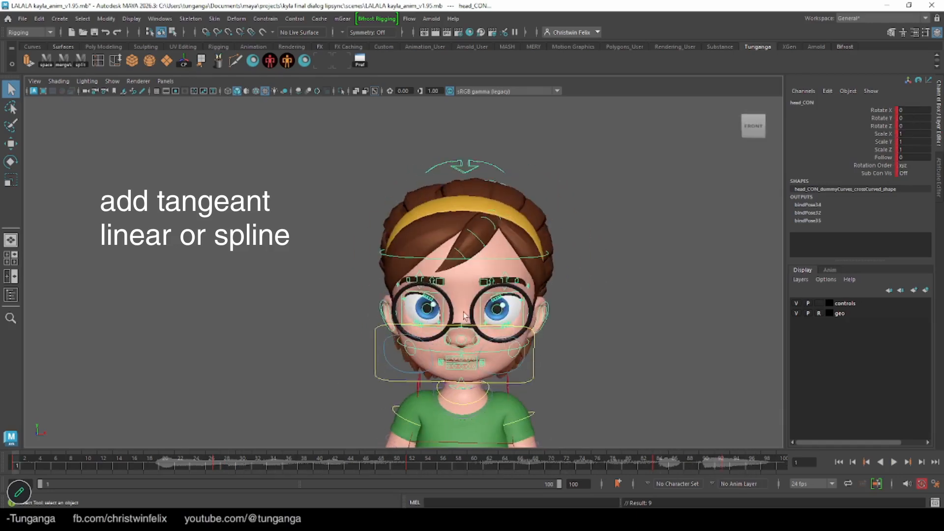
# Review the opening head and body motion up to frame 19, then play the animation with the mid-spine control selected
pyautogui.keyDown('alt'); pyautogui.moveTo(451, 320); pyautogui.dragTo(466, 312); pyautogui.keyUp('alt')
pyautogui.keyDown('alt'); pyautogui.moveTo(466, 312); pyautogui.dragTo(495, 309, button='right'); pyautogui.keyUp('alt')
pyautogui.keyDown('alt'); pyautogui.moveTo(495, 313); pyautogui.dragTo(508, 268, button='middle'); pyautogui.keyUp('alt')
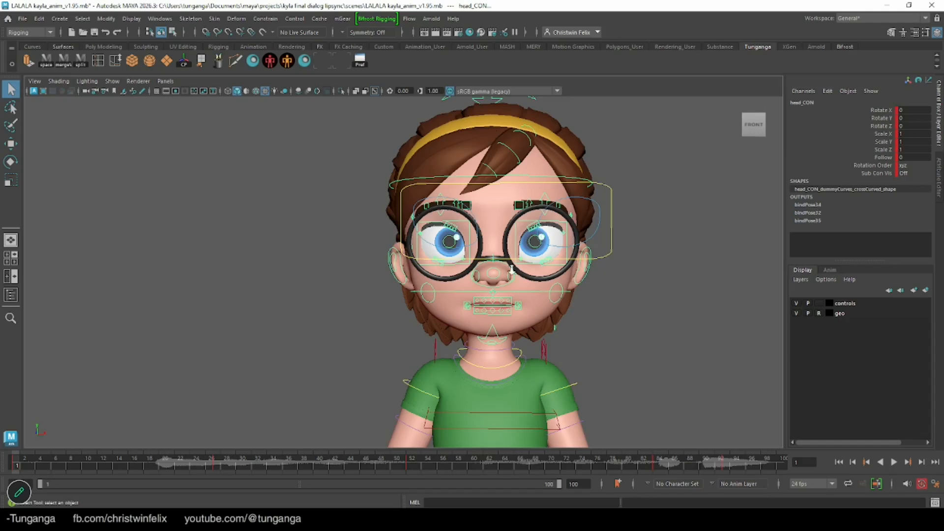
pyautogui.keyDown('alt'); pyautogui.moveTo(511, 269); pyautogui.dragTo(432, 262, button='right'); pyautogui.keyUp('alt')
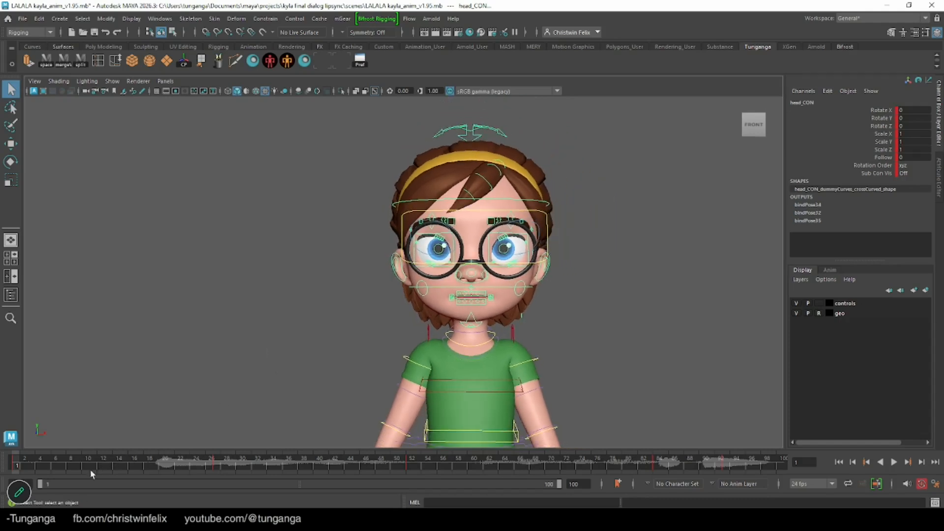
pyautogui.moveTo(63, 454); pyautogui.dragTo(159, 461)
pyautogui.keyDown('alt'); pyautogui.moveTo(397, 332); pyautogui.dragTo(413, 234, button='middle'); pyautogui.keyUp('alt')
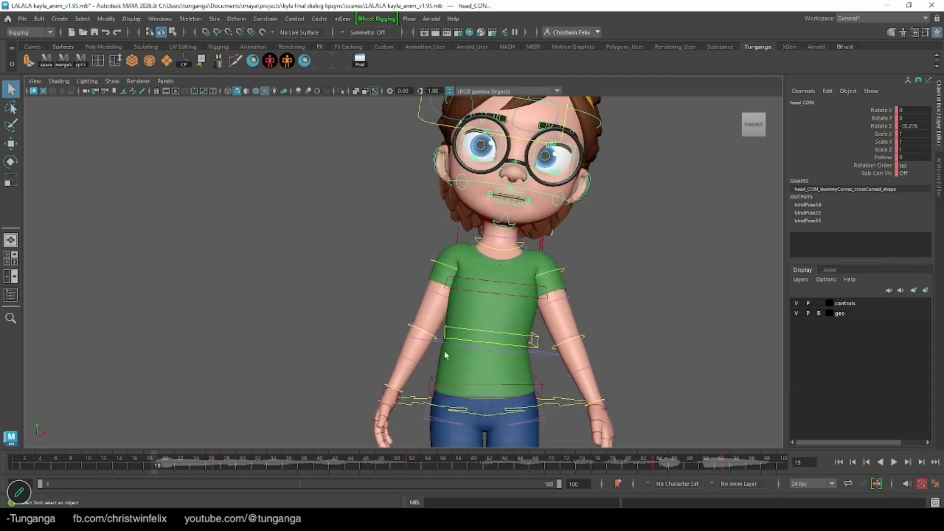
pyautogui.click(447, 334)
pyautogui.keyDown('alt'); pyautogui.moveTo(446, 335); pyautogui.dragTo(439, 391, button='middle'); pyautogui.keyUp('alt')
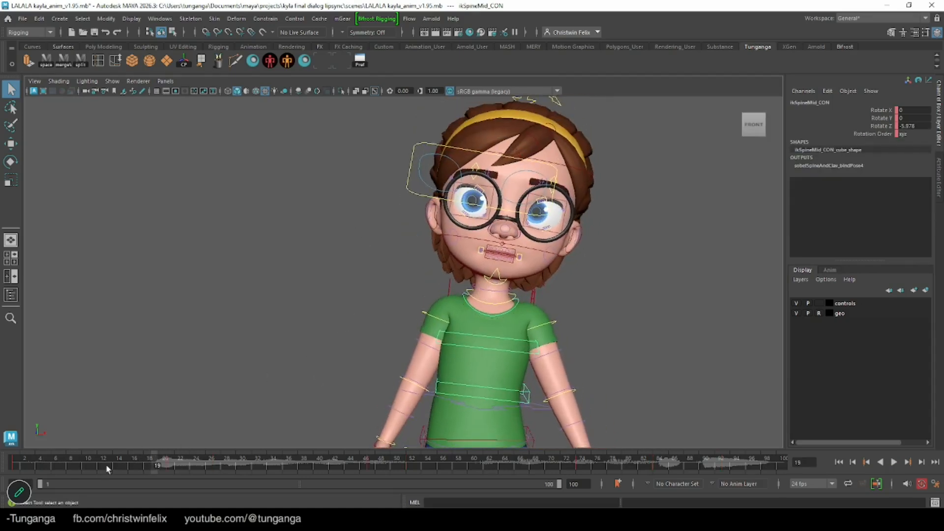
pyautogui.hotkey('alt', 'v')
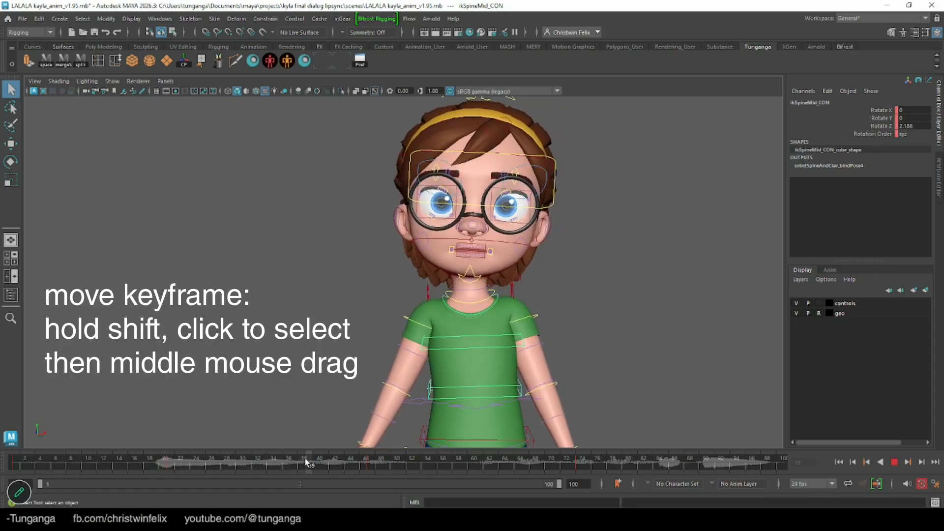
# Copy the mid-spine control's rotation keys from frame 21 to frame 39 and flatten the hold between them with linear tangents
pyautogui.moveTo(304, 464); pyautogui.dragTo(169, 464)
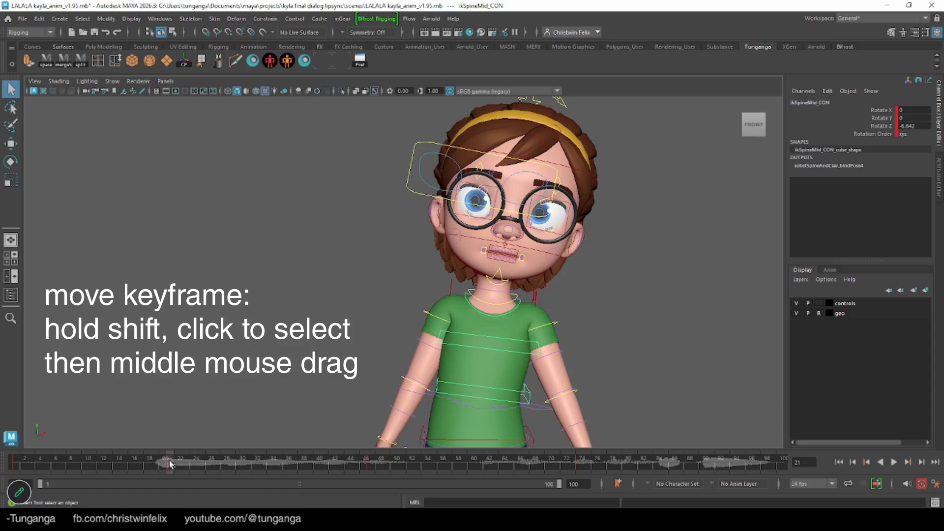
pyautogui.click(160, 18)
pyautogui.moveTo(215, 101)
pyautogui.click(292, 89)
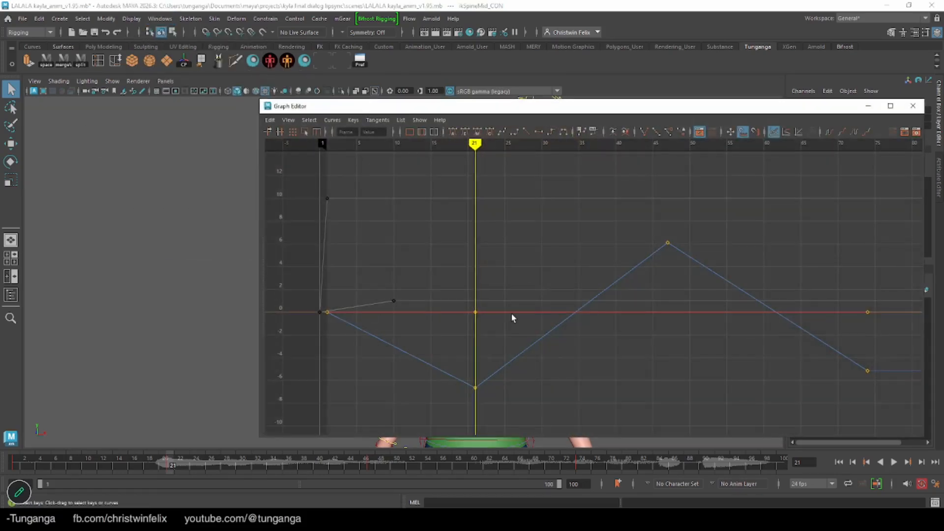
pyautogui.moveTo(457, 175); pyautogui.dragTo(507, 416)
pyautogui.moveTo(550, 112); pyautogui.dragTo(674, 111)
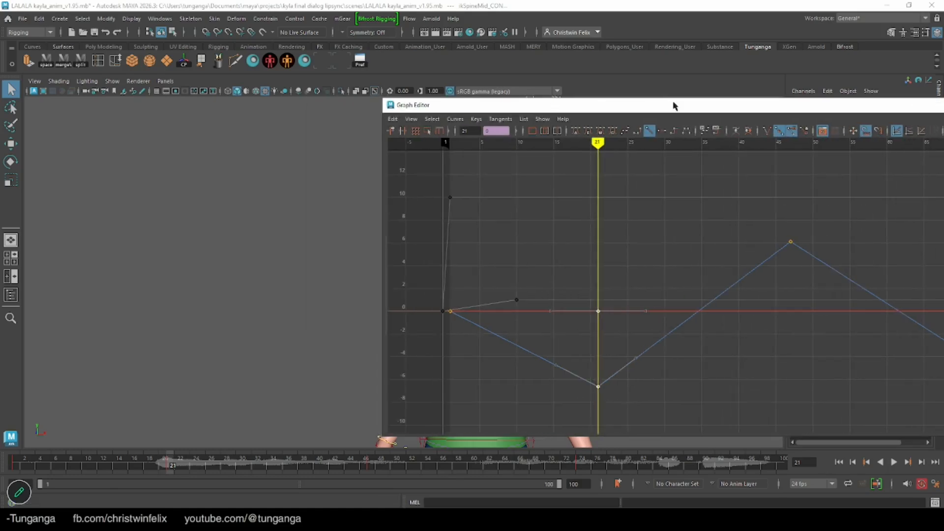
pyautogui.moveTo(602, 142)
pyautogui.mouseDown()
pyautogui.moveTo(597, 148)
pyautogui.moveTo(731, 172)
pyautogui.mouseUp()
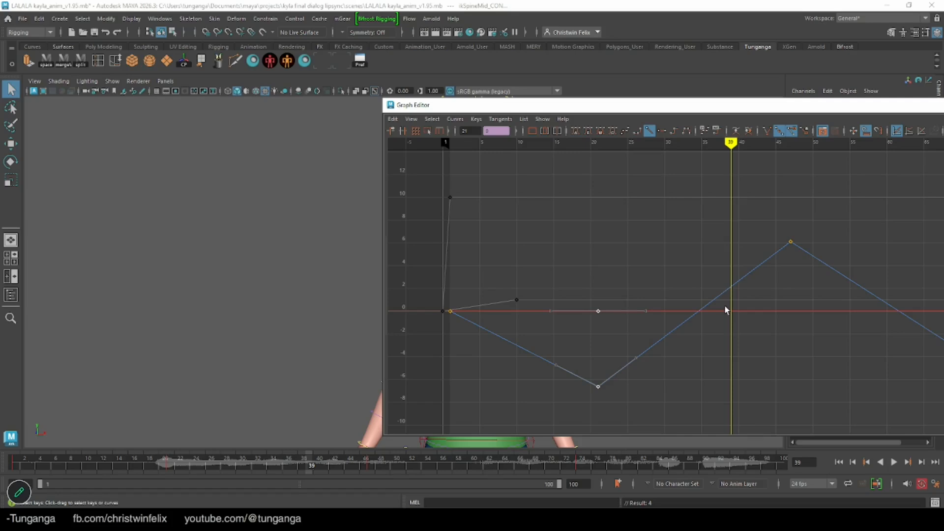
pyautogui.hotkey('ctrl', 'v')
pyautogui.moveTo(679, 405); pyautogui.dragTo(743, 409)
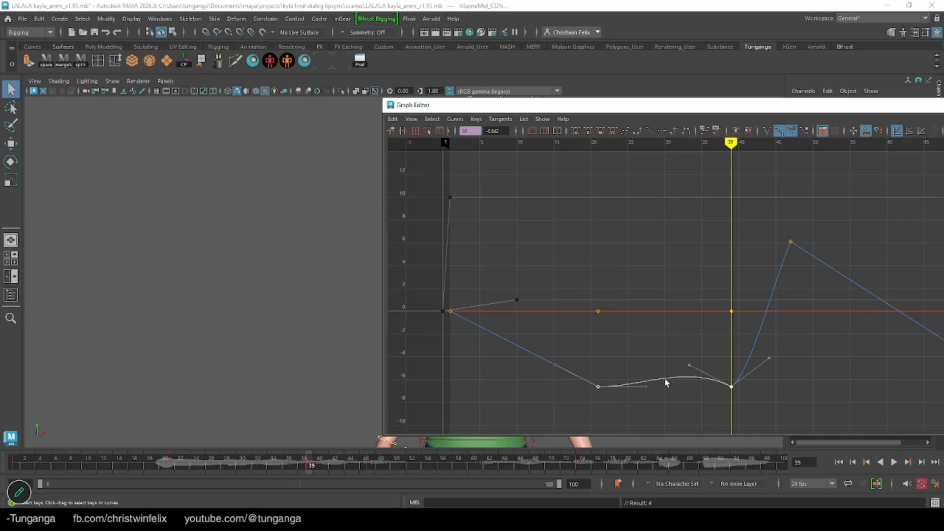
pyautogui.click(649, 130)
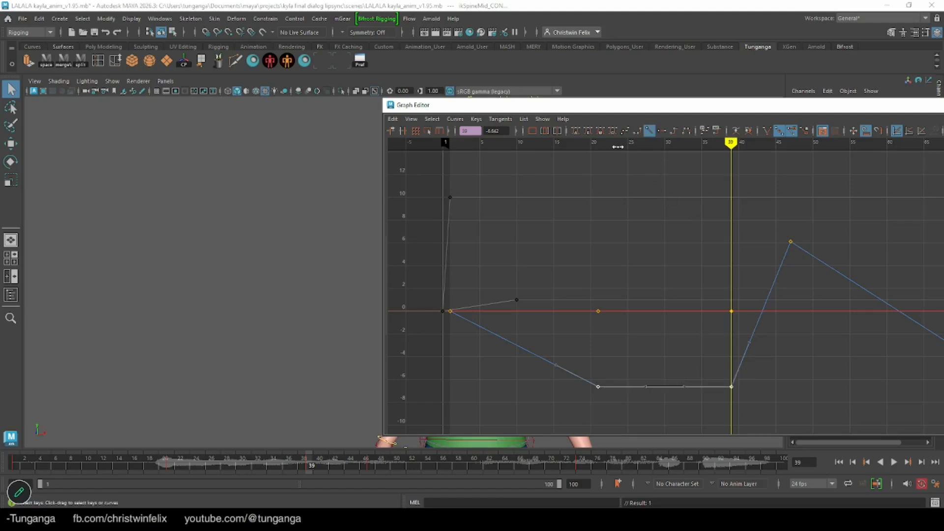
# Make room beside the curves to see the character and scrub to frame 47 to check the spine hold
pyautogui.moveTo(635, 110); pyautogui.dragTo(792, 118)
pyautogui.keyDown('alt'); pyautogui.moveTo(321, 296); pyautogui.dragTo(184, 297, button='middle'); pyautogui.keyUp('alt')
pyautogui.keyDown('alt'); pyautogui.moveTo(186, 324); pyautogui.dragTo(240, 347); pyautogui.keyUp('alt')
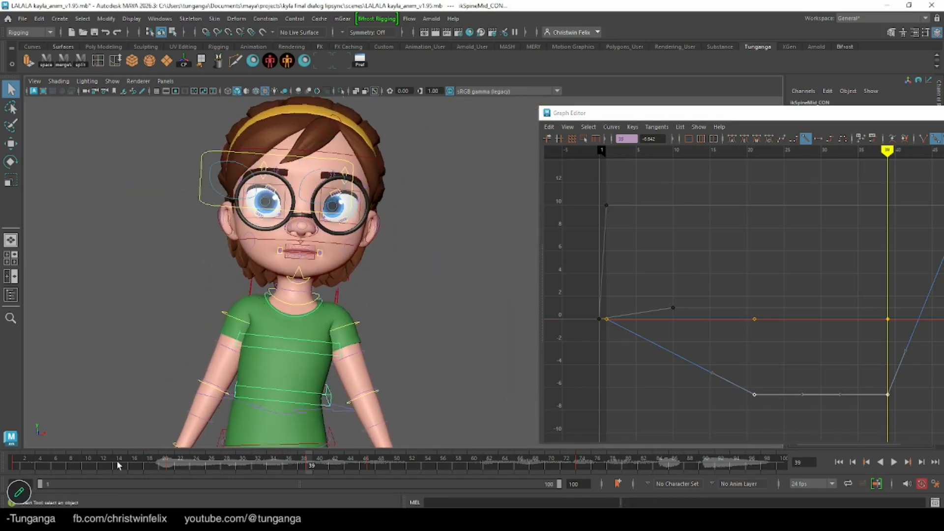
pyautogui.moveTo(83, 468)
pyautogui.mouseDown()
pyautogui.moveTo(257, 464)
pyautogui.moveTo(71, 465)
pyautogui.moveTo(203, 464)
pyautogui.moveTo(88, 465)
pyautogui.mouseUp()
pyautogui.moveTo(167, 468); pyautogui.dragTo(366, 464)
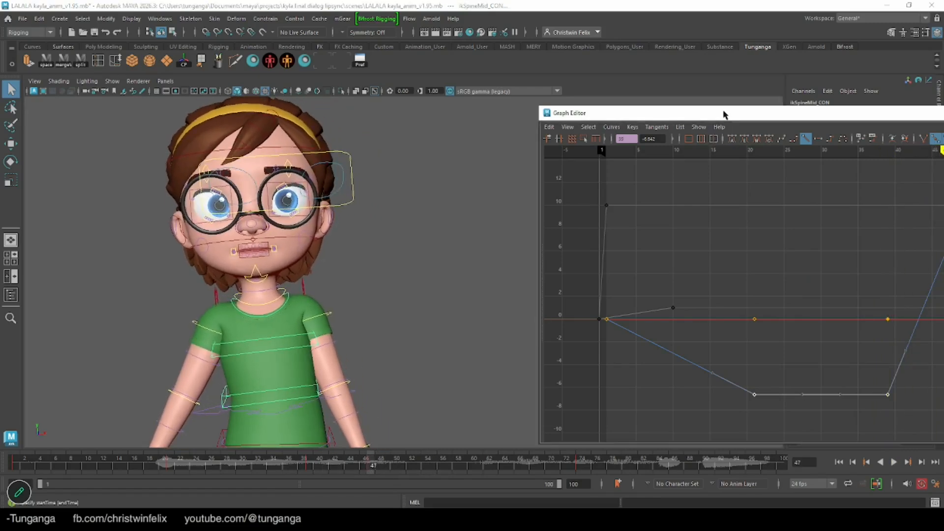
# Copy the mid-spine control's rotation keys from frame 47 to frame 62 and make the hold between them linear
pyautogui.scroll(-2, 462, 121)
pyautogui.moveTo(613, 115); pyautogui.dragTo(281, 99)
pyautogui.moveTo(614, 147); pyautogui.dragTo(726, 157)
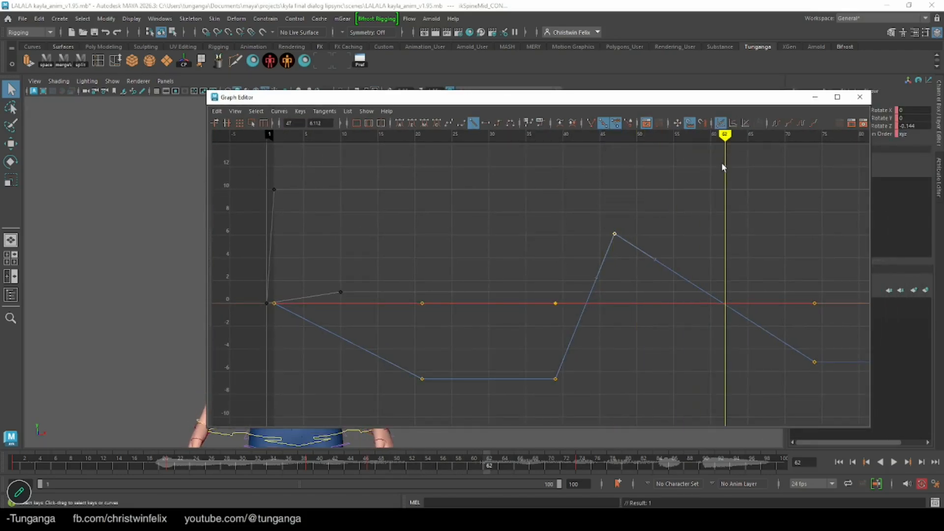
pyautogui.hotkey('ctrl', 'v')
pyautogui.moveTo(557, 196); pyautogui.dragTo(752, 309)
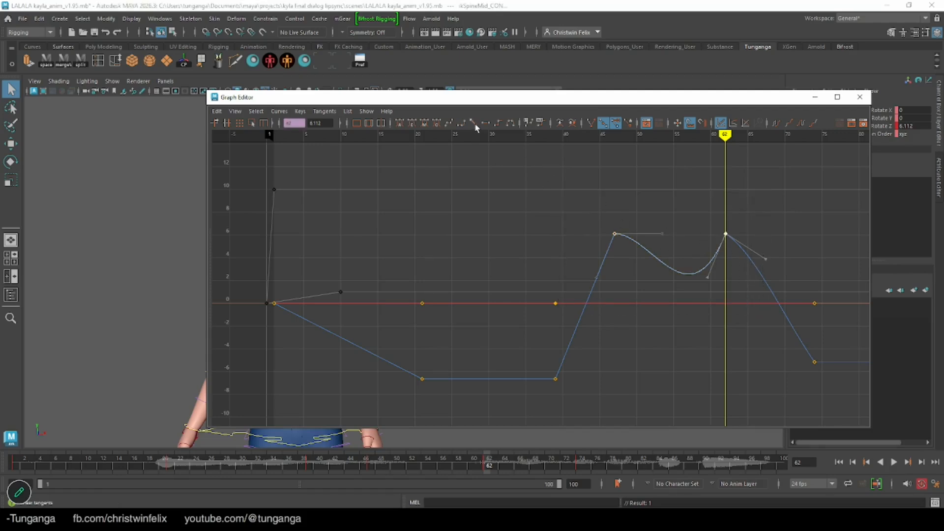
# Play and scrub the shot with the character in view to check the timing of both spine holds
pyautogui.moveTo(431, 101); pyautogui.dragTo(623, 98)
pyautogui.moveTo(81, 464); pyautogui.dragTo(439, 463)
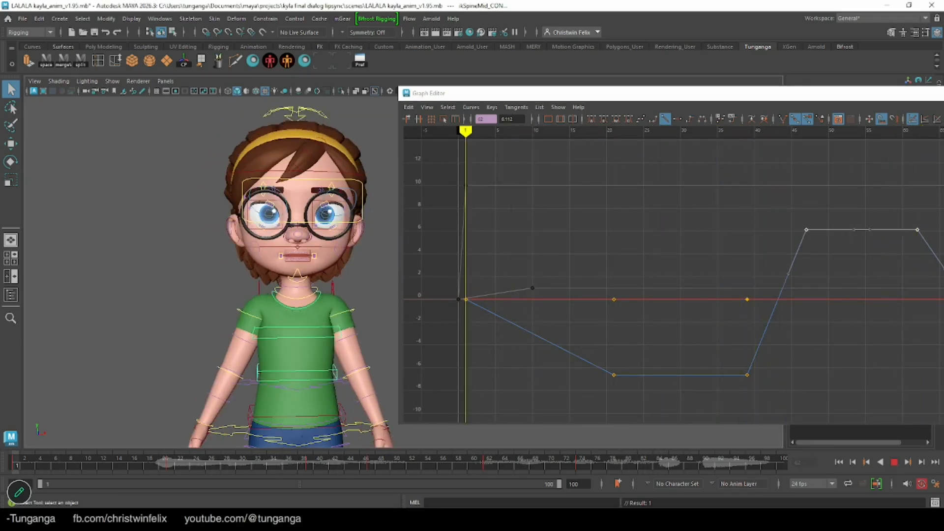
pyautogui.moveTo(511, 460); pyautogui.dragTo(17, 457)
# Select the head control and rotate it at frame 41 to key a sideways tilt of about -15 degrees
pyautogui.click(296, 113)
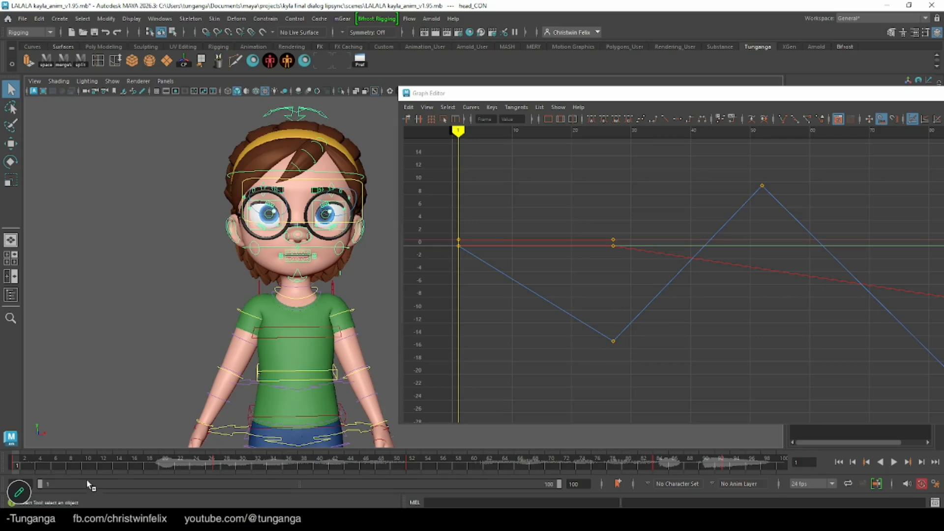
pyautogui.moveTo(69, 461); pyautogui.dragTo(217, 463)
pyautogui.moveTo(596, 197); pyautogui.dragTo(637, 398)
pyautogui.moveTo(631, 129); pyautogui.dragTo(697, 145)
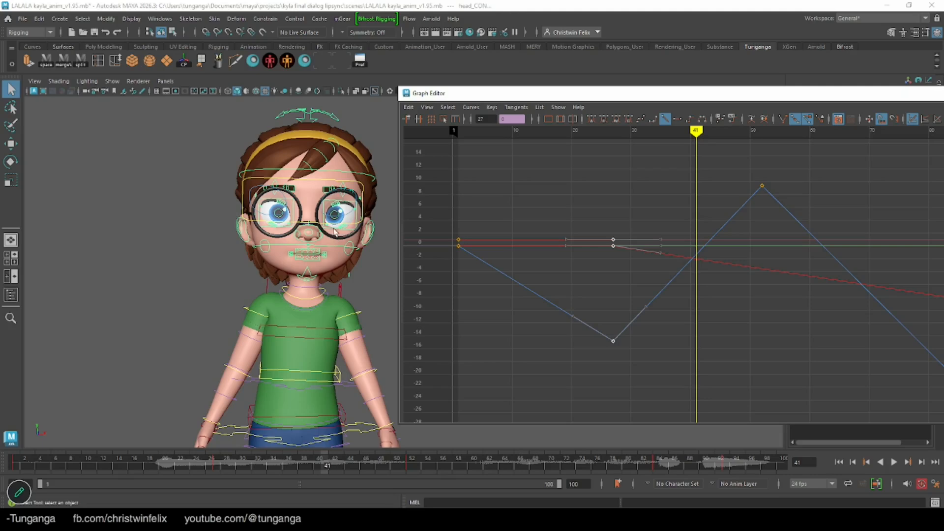
pyautogui.click(270, 109)
pyautogui.press('e')
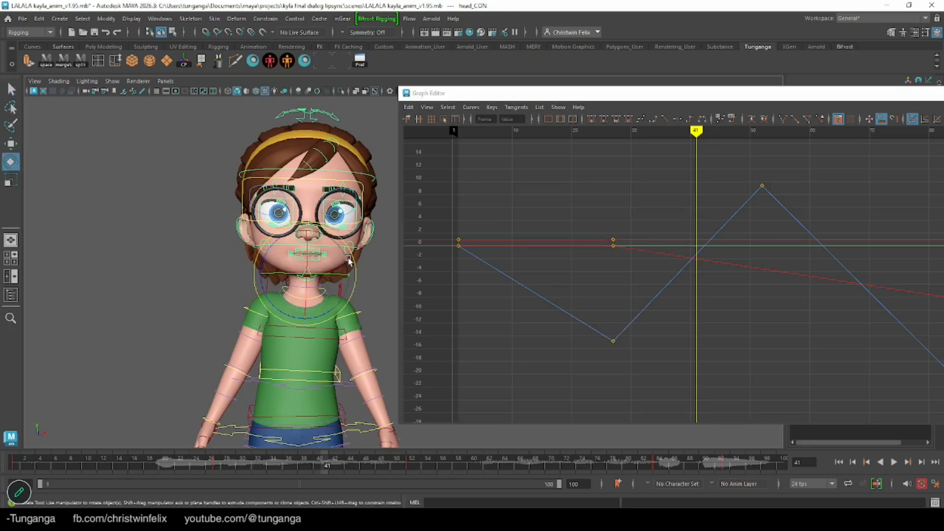
pyautogui.moveTo(343, 253); pyautogui.dragTo(353, 262)
pyautogui.hotkey('ctrl', 'z')
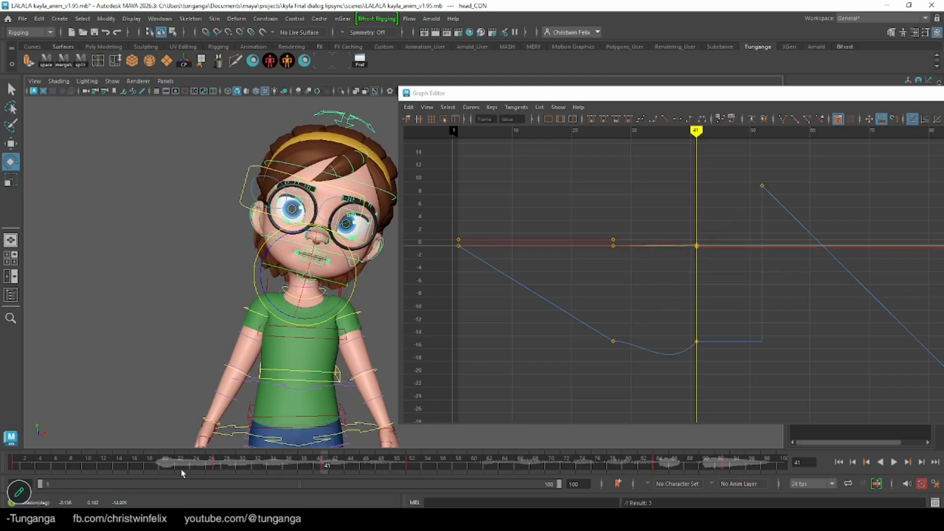
# Rotate the head slightly to the opposite side at frame 21, about 2 degrees in Z, and key it
pyautogui.moveTo(180, 468)
pyautogui.mouseDown()
pyautogui.moveTo(457, 467)
pyautogui.moveTo(149, 468)
pyautogui.moveTo(357, 474)
pyautogui.moveTo(66, 467)
pyautogui.moveTo(188, 473)
pyautogui.moveTo(214, 472)
pyautogui.moveTo(203, 469)
pyautogui.moveTo(218, 462)
pyautogui.moveTo(173, 466)
pyautogui.mouseUp()
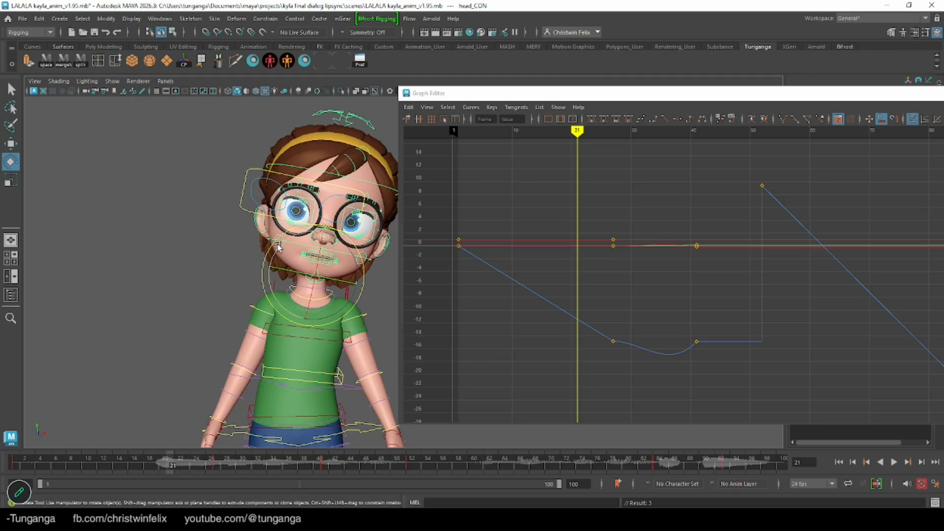
pyautogui.moveTo(270, 244); pyautogui.dragTo(261, 256)
pyautogui.press('s')
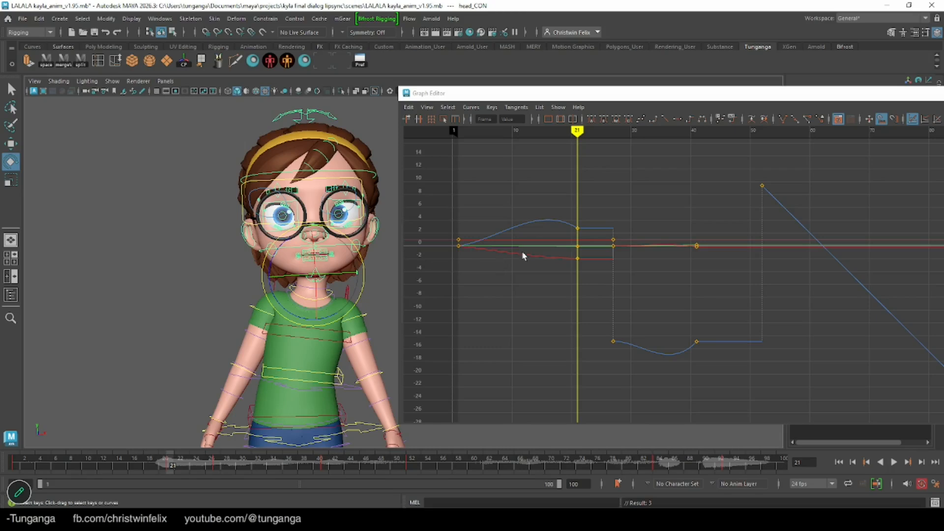
# Make the head control's rotation keys from frame 1 to frame 41 linear and play back the tilt
pyautogui.moveTo(732, 206); pyautogui.dragTo(491, 371)
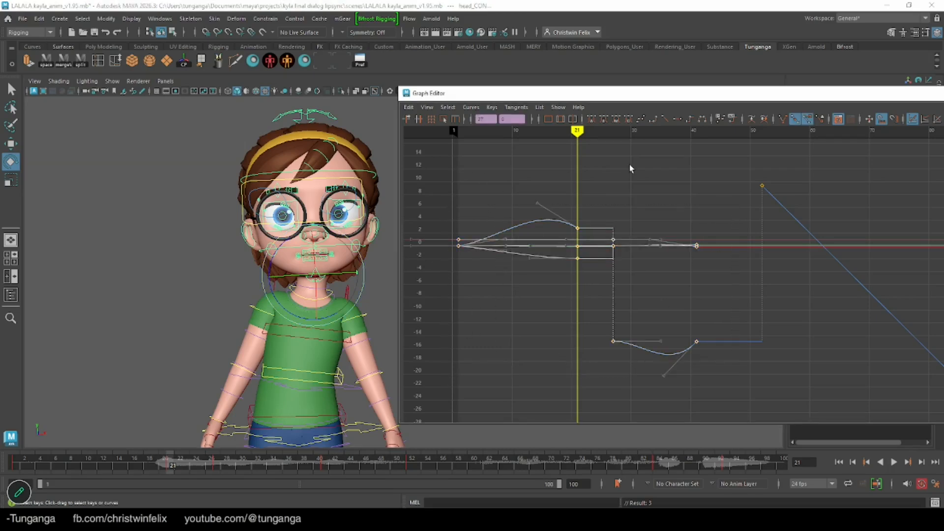
pyautogui.click(664, 120)
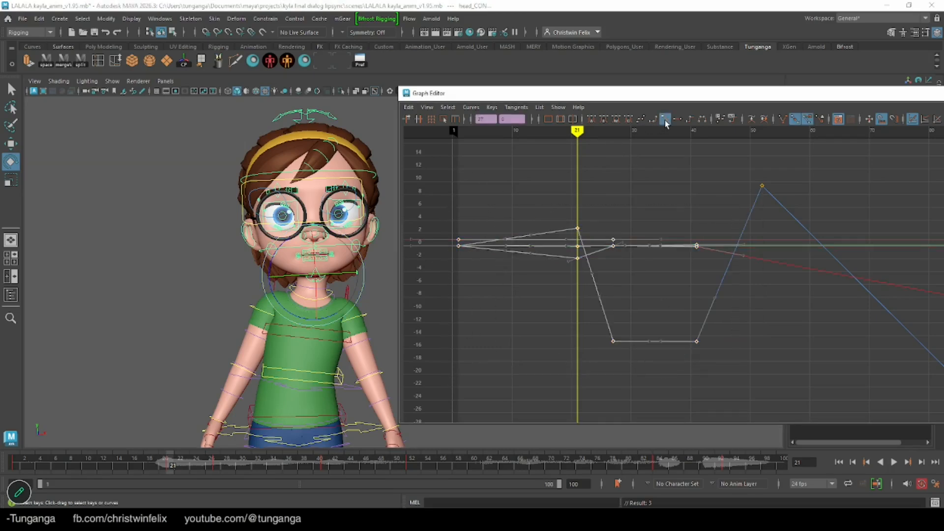
pyautogui.hotkey('alt', 'v')
pyautogui.moveTo(249, 461); pyautogui.dragTo(327, 460)
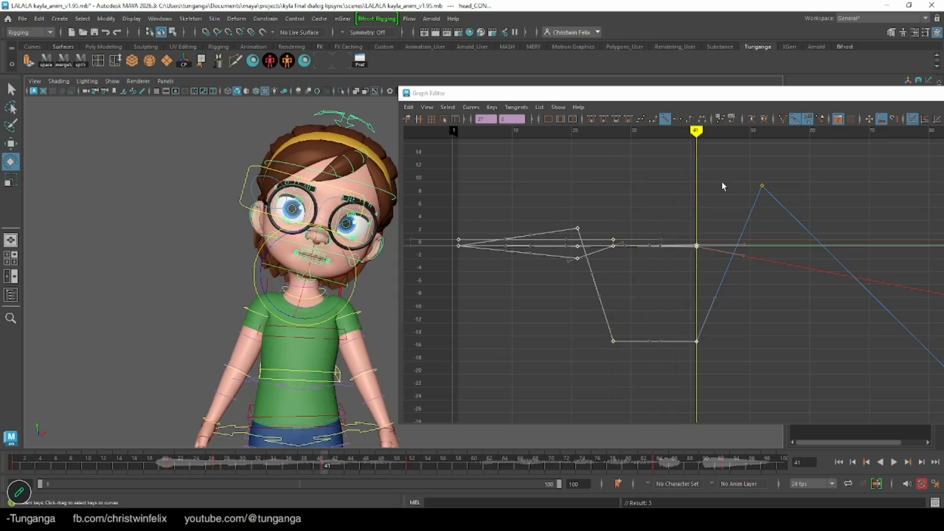
# Increase the head tilt at frame 41 to about -19.6 degrees and shift the head keys from frame 27 to frame 31
pyautogui.moveTo(356, 267); pyautogui.dragTo(359, 275)
pyautogui.moveTo(192, 468); pyautogui.dragTo(218, 481)
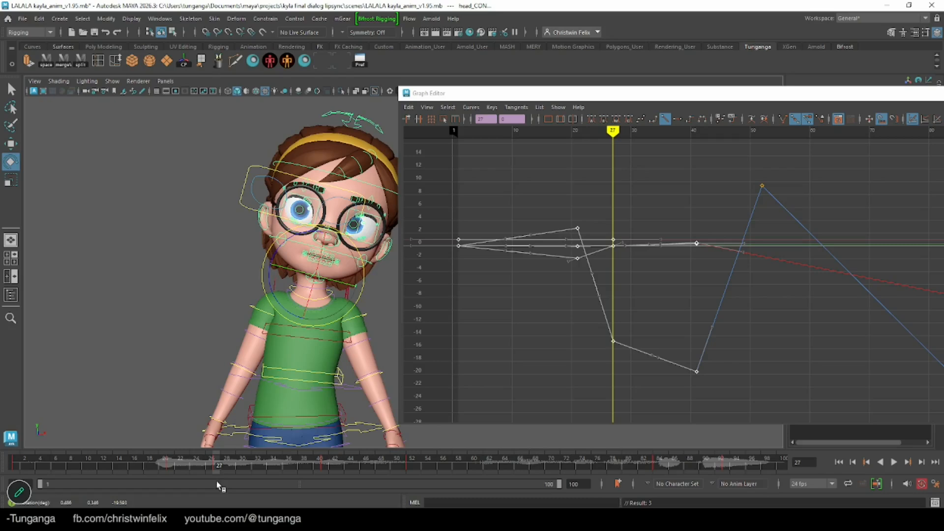
pyautogui.click(633, 221)
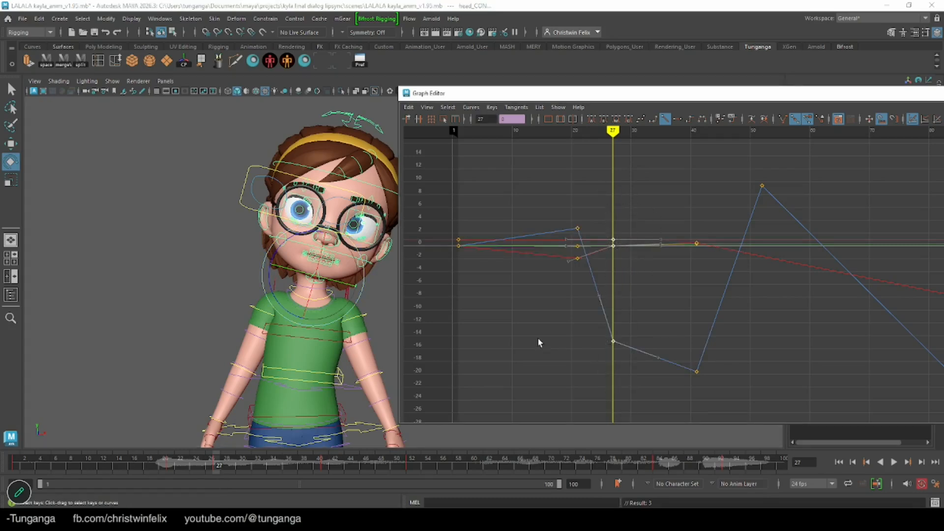
pyautogui.moveTo(650, 186); pyautogui.dragTo(589, 378)
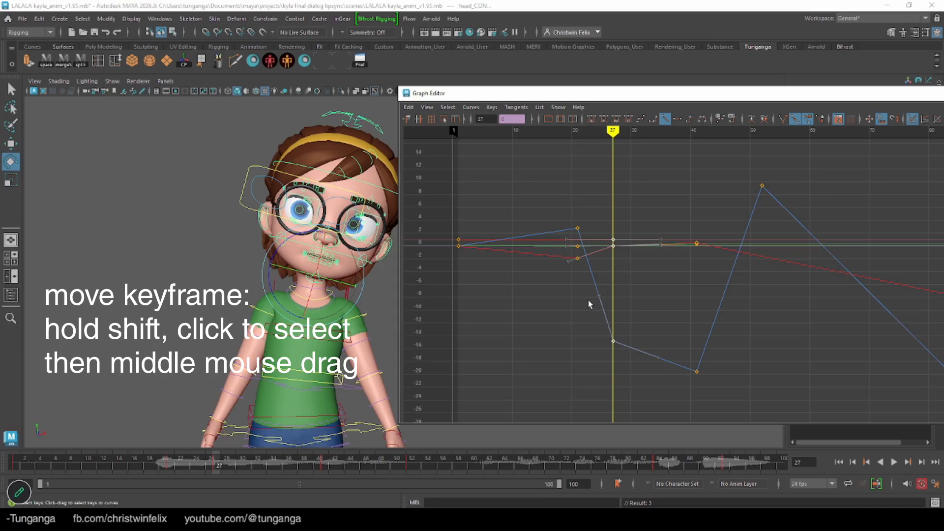
pyautogui.keyDown('shift'); pyautogui.moveTo(577, 301); pyautogui.dragTo(602, 307, button='middle'); pyautogui.keyUp('shift')
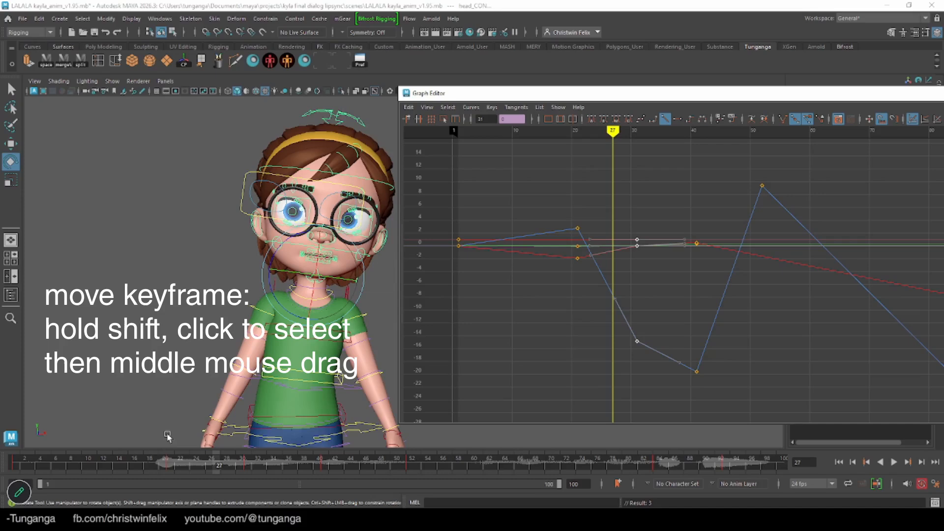
# Tilt the head to the opposite side at frame 59, about 18 degrees in Z, and scrub on to frame 78
pyautogui.moveTo(167, 466); pyautogui.dragTo(465, 462)
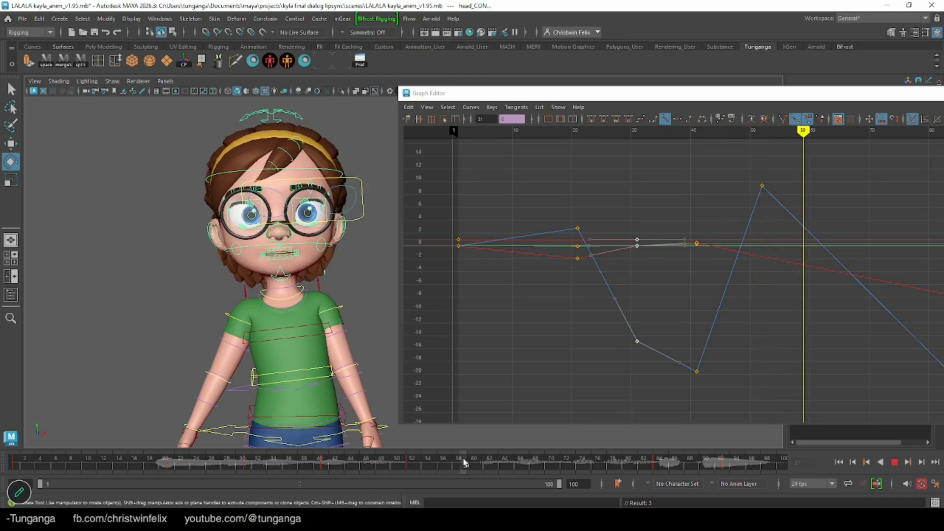
pyautogui.moveTo(228, 276); pyautogui.dragTo(253, 350)
pyautogui.moveTo(127, 471)
pyautogui.mouseDown()
pyautogui.moveTo(604, 487)
pyautogui.moveTo(501, 489)
pyautogui.moveTo(614, 480)
pyautogui.mouseUp()
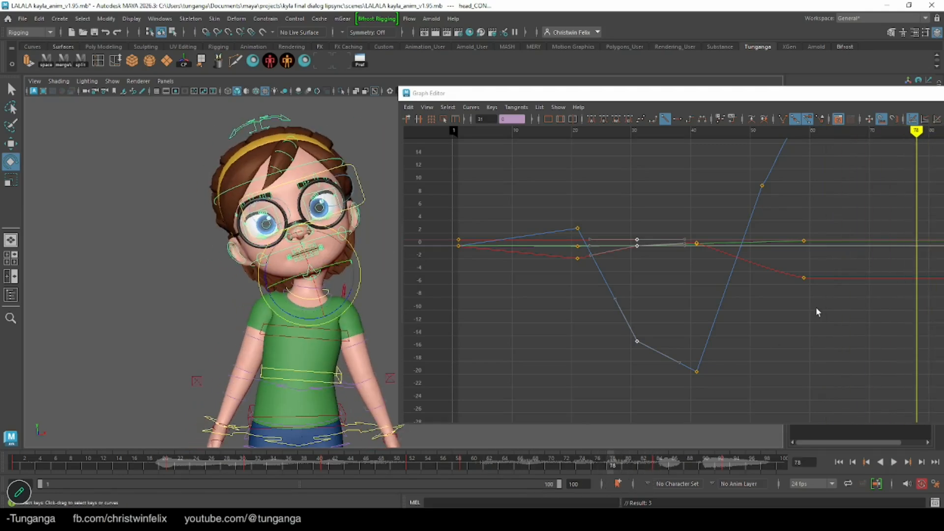
# Apply linear tangents to the head control's rotation keys from frame 52 onward and play back the result
pyautogui.keyDown('alt'); pyautogui.moveTo(845, 292); pyautogui.dragTo(589, 336, button='middle'); pyautogui.keyUp('alt')
pyautogui.keyDown('alt'); pyautogui.moveTo(692, 253); pyautogui.dragTo(630, 212, button='right'); pyautogui.keyUp('alt')
pyautogui.moveTo(693, 270); pyautogui.dragTo(616, 167)
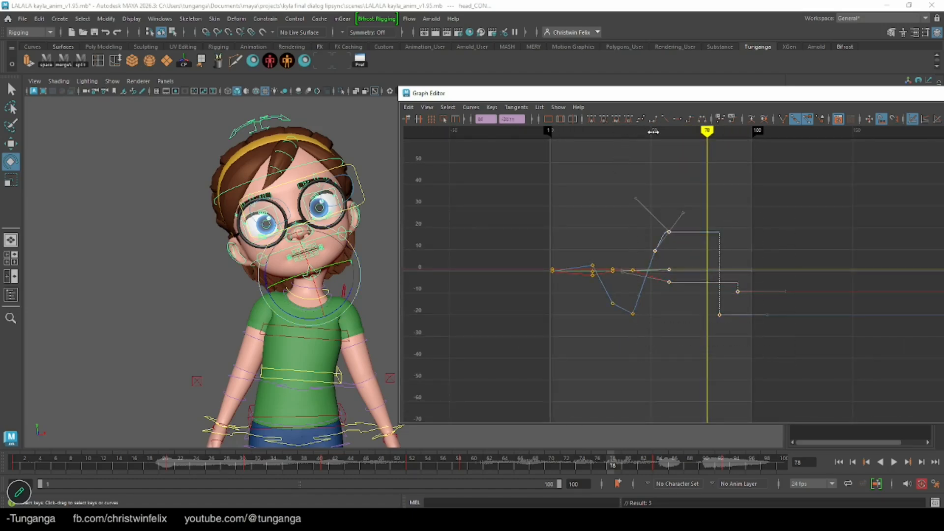
pyautogui.click(664, 119)
pyautogui.hotkey('alt', 'v')
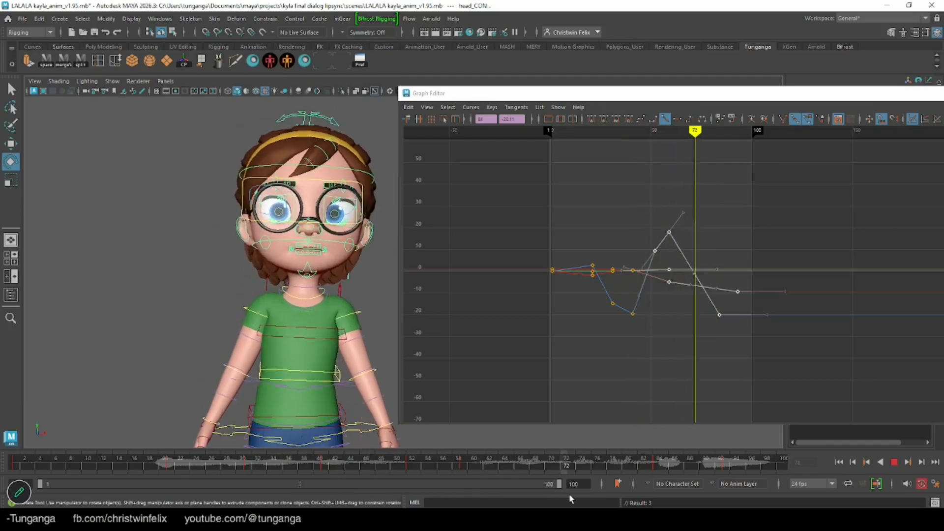
pyautogui.hotkey('alt', 'v')
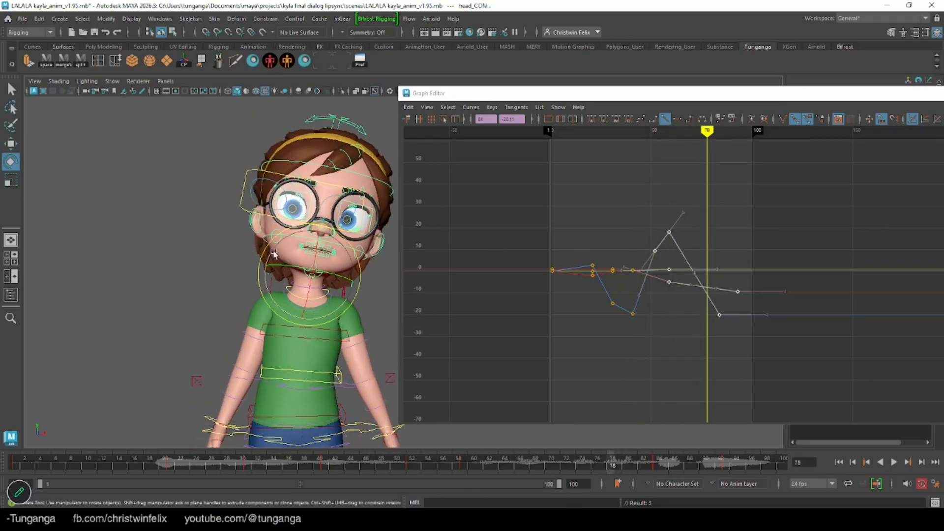
# Straighten the head at frame 78 to about 3 degrees in Z and make its rotation keys from there onward linear
pyautogui.moveTo(261, 253); pyautogui.dragTo(283, 257)
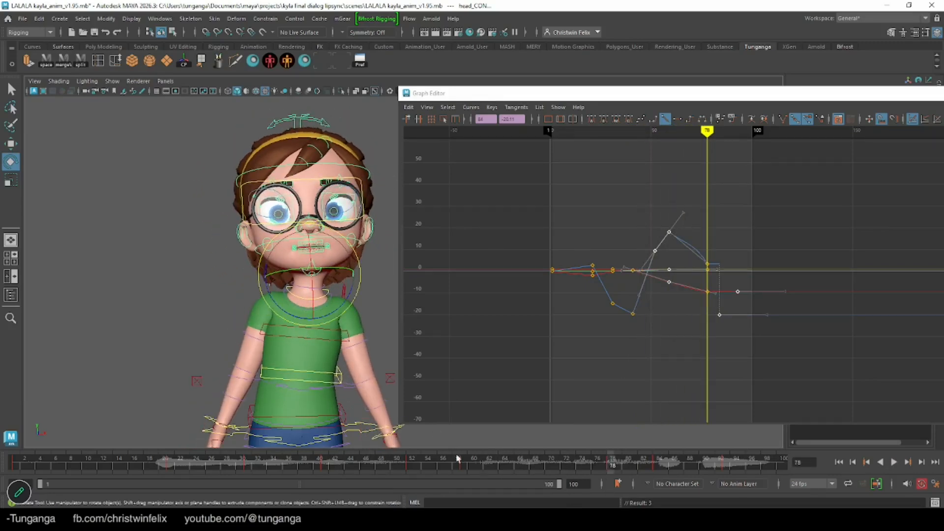
pyautogui.moveTo(514, 460); pyautogui.dragTo(619, 461)
pyautogui.moveTo(746, 189); pyautogui.dragTo(681, 378)
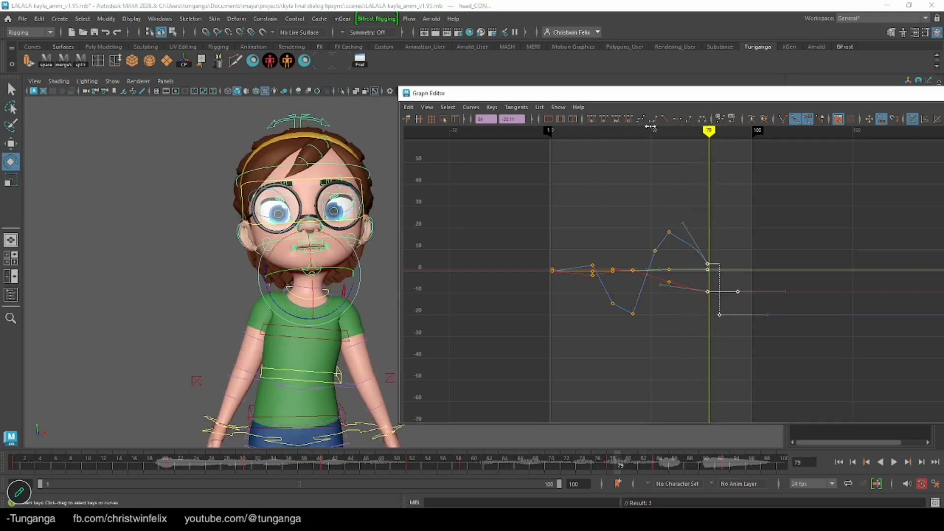
pyautogui.click(665, 119)
# Soften the arrival of the head's Z-rotation curve at frame 84 by reshaping that key's tangent handle
pyautogui.moveTo(536, 466); pyautogui.dragTo(659, 469)
pyautogui.keyDown('alt'); pyautogui.moveTo(717, 268); pyautogui.dragTo(763, 284, button='right'); pyautogui.keyUp('alt')
pyautogui.keyDown('alt'); pyautogui.moveTo(671, 251); pyautogui.dragTo(613, 183, button='middle'); pyautogui.keyUp('alt')
pyautogui.keyDown('alt'); pyautogui.moveTo(712, 217); pyautogui.dragTo(719, 182, button='right'); pyautogui.keyUp('alt')
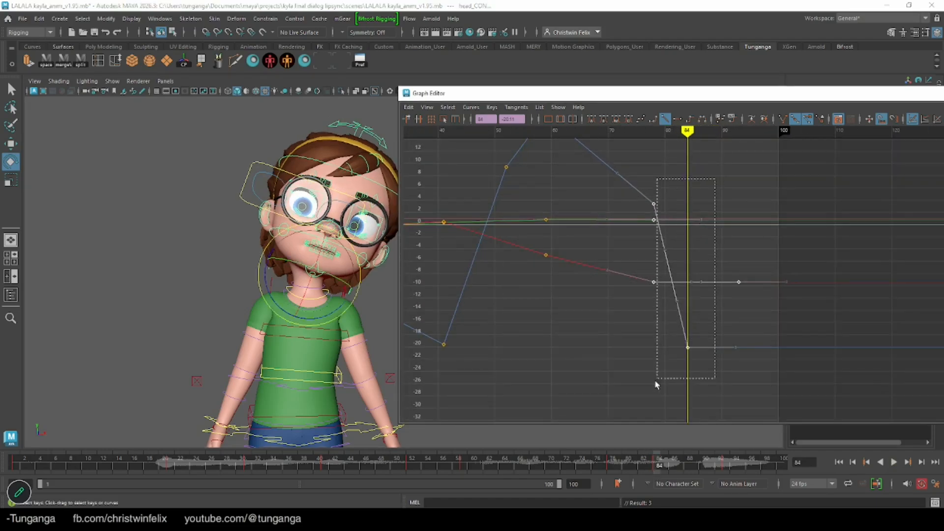
pyautogui.moveTo(664, 387); pyautogui.dragTo(664, 386)
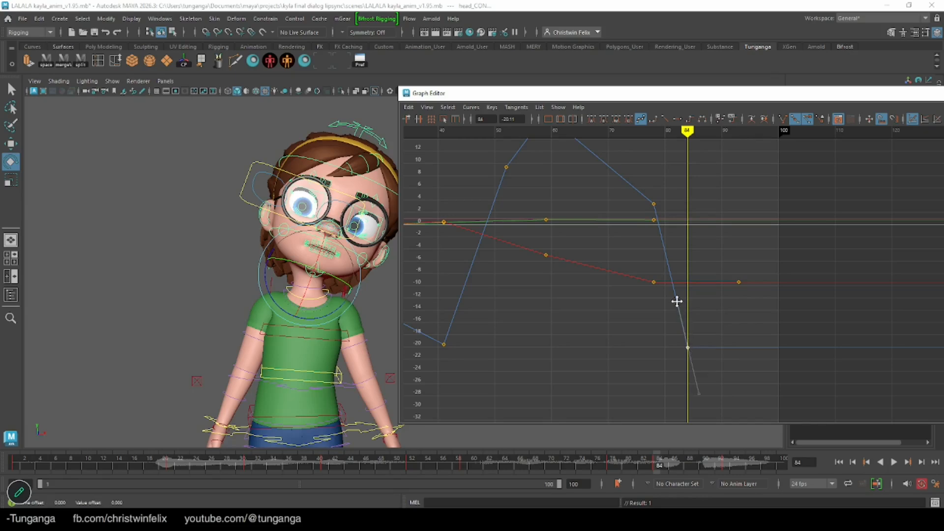
pyautogui.moveTo(663, 309); pyautogui.dragTo(658, 310)
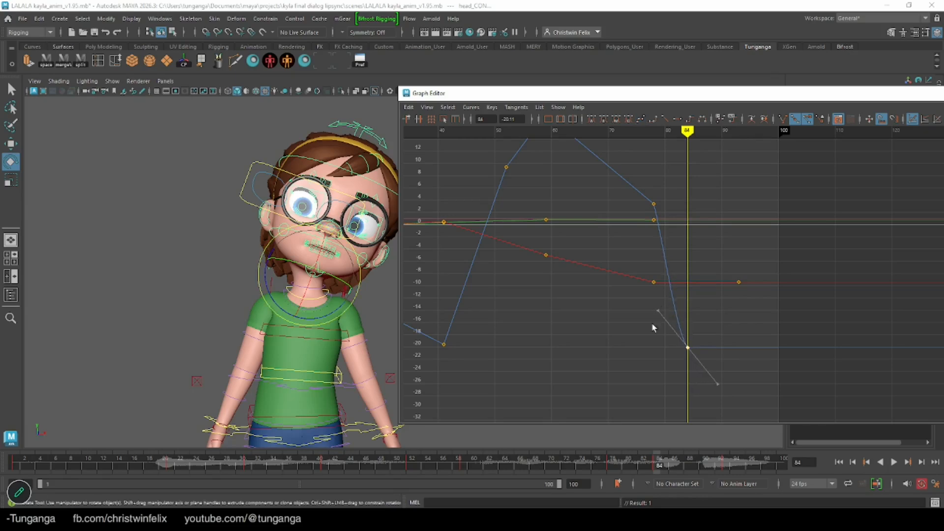
# Tilt the head further to about -23 degrees at frame 89 and nod it forward at frame 93
pyautogui.moveTo(594, 464); pyautogui.dragTo(697, 467)
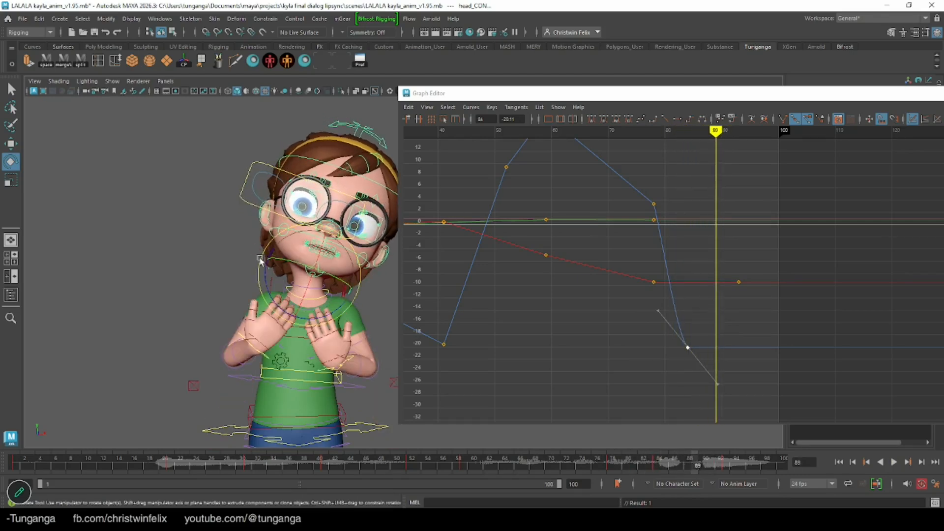
pyautogui.moveTo(260, 257); pyautogui.dragTo(261, 253)
pyautogui.moveTo(639, 464); pyautogui.dragTo(728, 467)
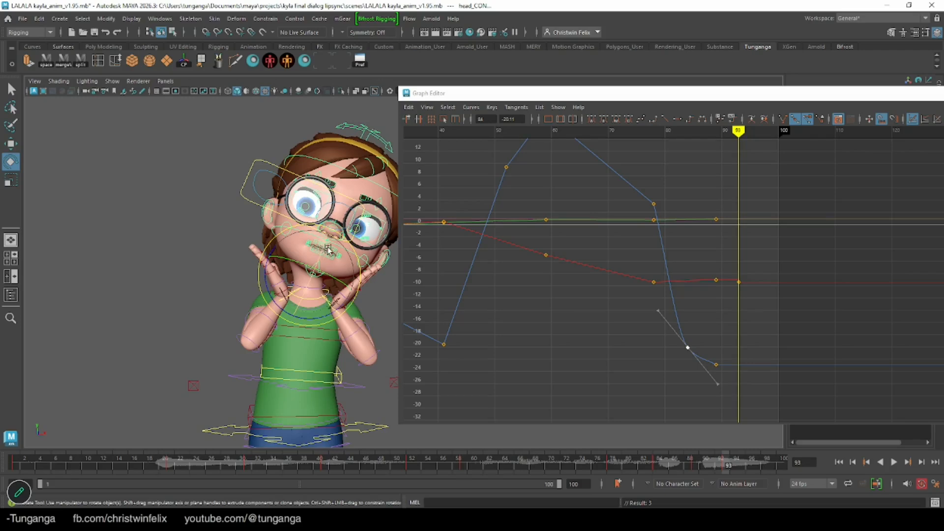
pyautogui.moveTo(329, 250); pyautogui.dragTo(320, 260)
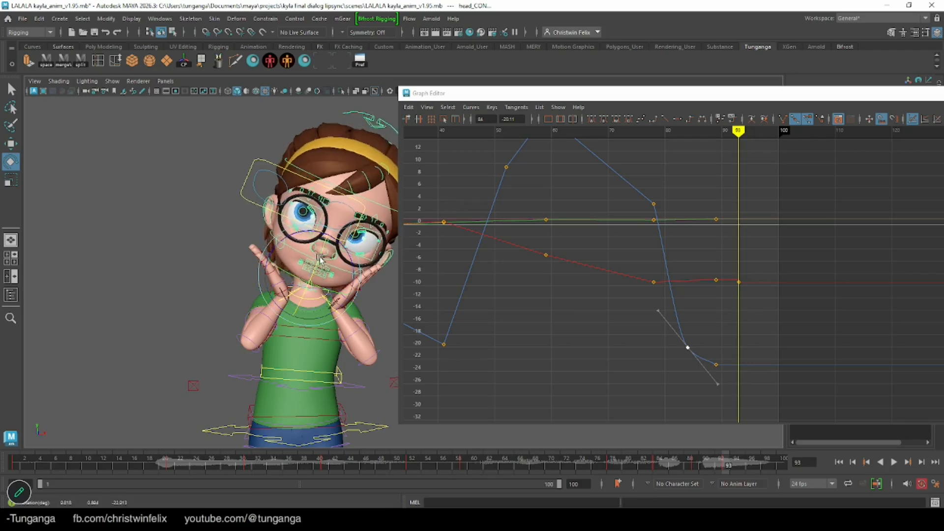
# Set the head control's rotation keys from frame 78 to the end of the shot to linear tangents
pyautogui.moveTo(642, 465); pyautogui.dragTo(720, 467)
pyautogui.moveTo(764, 142); pyautogui.dragTo(713, 325)
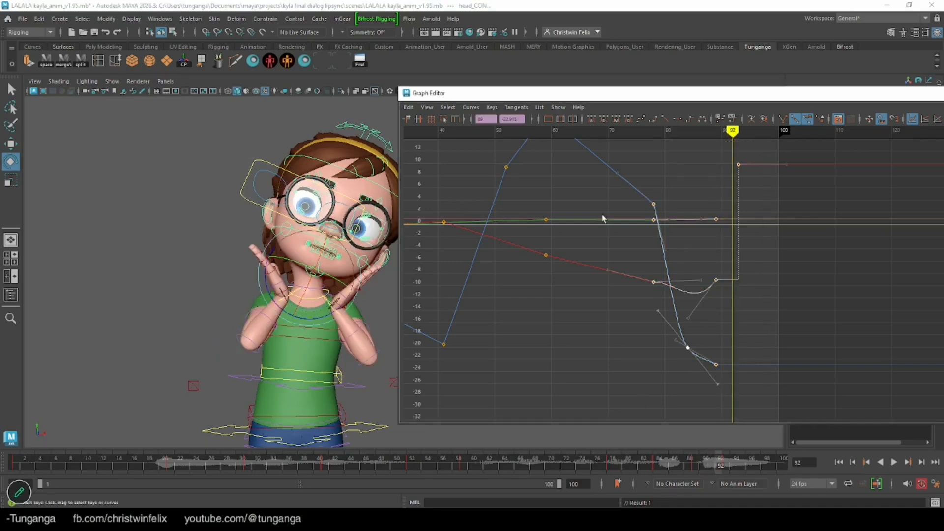
pyautogui.click(665, 120)
# Scrub and play the shot to check the head's movement against the full rotation curves
pyautogui.moveTo(679, 458); pyautogui.dragTo(350, 512)
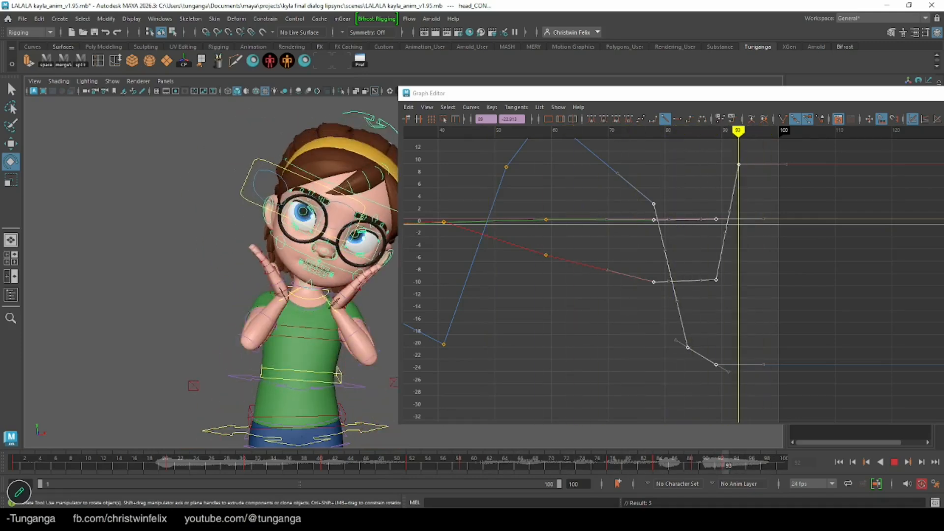
pyautogui.press('q')
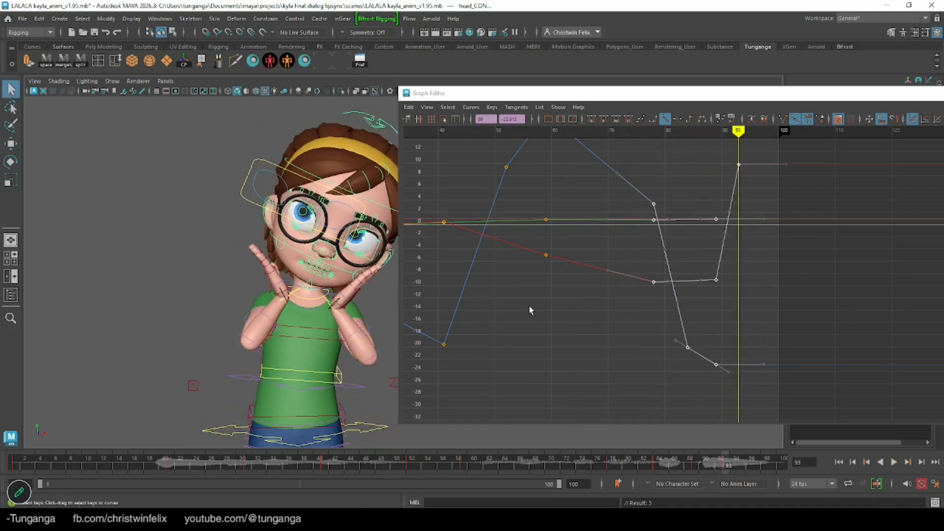
pyautogui.scroll(-5, 656, 259)
pyautogui.scroll(1, 644, 259)
pyautogui.keyDown('alt'); pyautogui.moveTo(599, 252); pyautogui.dragTo(685, 255, button='middle'); pyautogui.keyUp('alt')
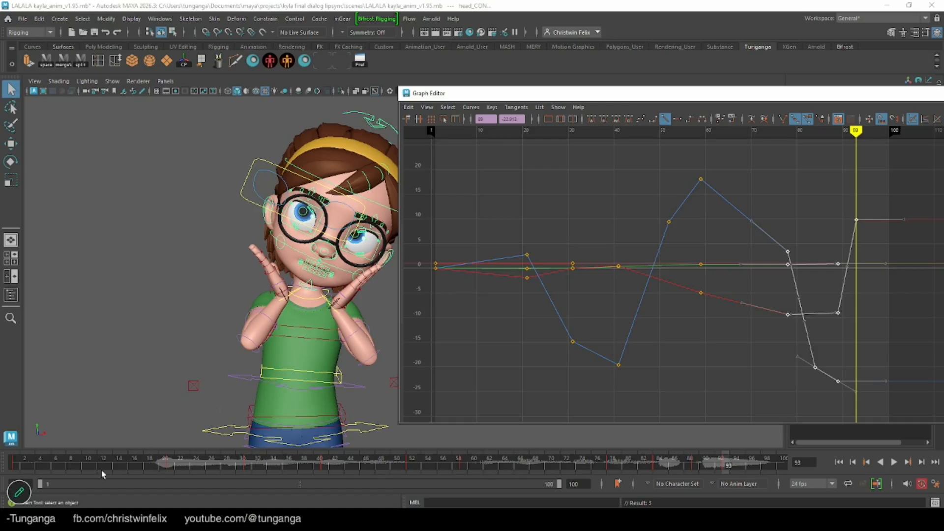
pyautogui.click(142, 458)
pyautogui.hotkey('alt', 'v')
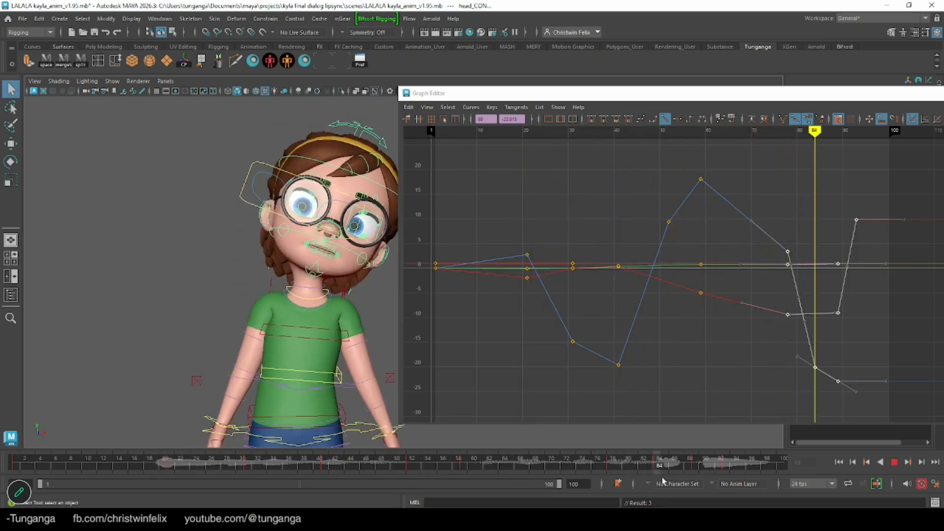
pyautogui.hotkey('alt', 'v')
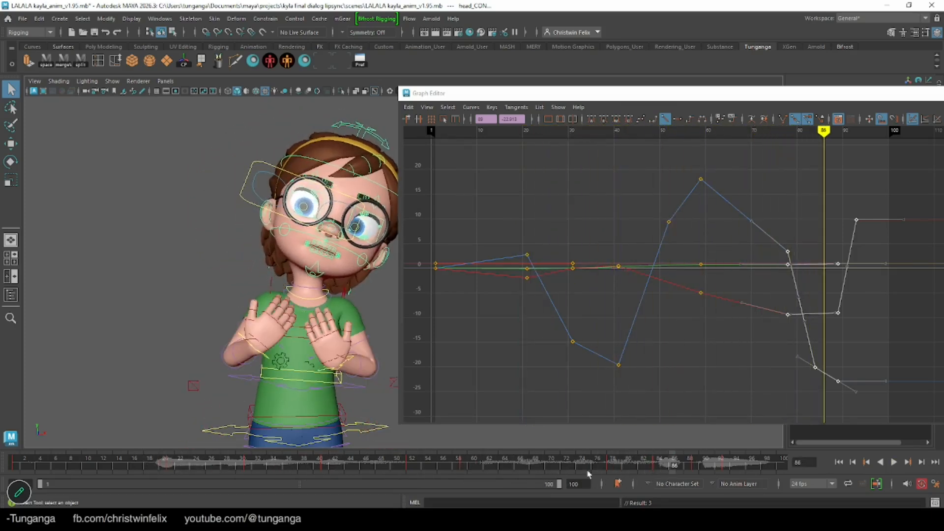
# Select both IK hand controls and make all their keys from frame 75 to frame 91 linear
pyautogui.click(261, 355)
pyautogui.keyDown('shift'); pyautogui.click(349, 358); pyautogui.keyUp('shift')
pyautogui.keyDown('alt'); pyautogui.moveTo(716, 266); pyautogui.dragTo(437, 301, button='middle'); pyautogui.keyUp('alt')
pyautogui.keyDown('alt'); pyautogui.moveTo(662, 237); pyautogui.dragTo(624, 205, button='middle'); pyautogui.keyUp('alt')
pyautogui.moveTo(739, 413); pyautogui.dragTo(738, 413)
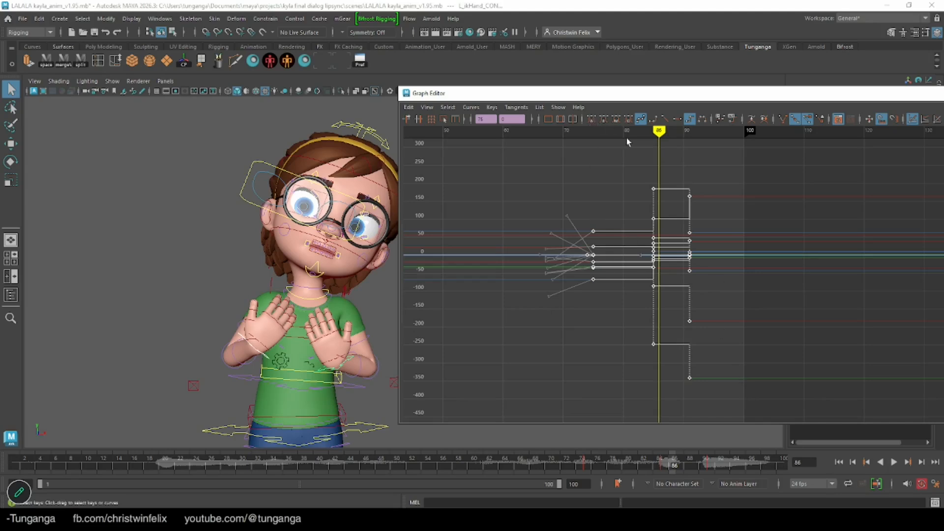
pyautogui.click(665, 120)
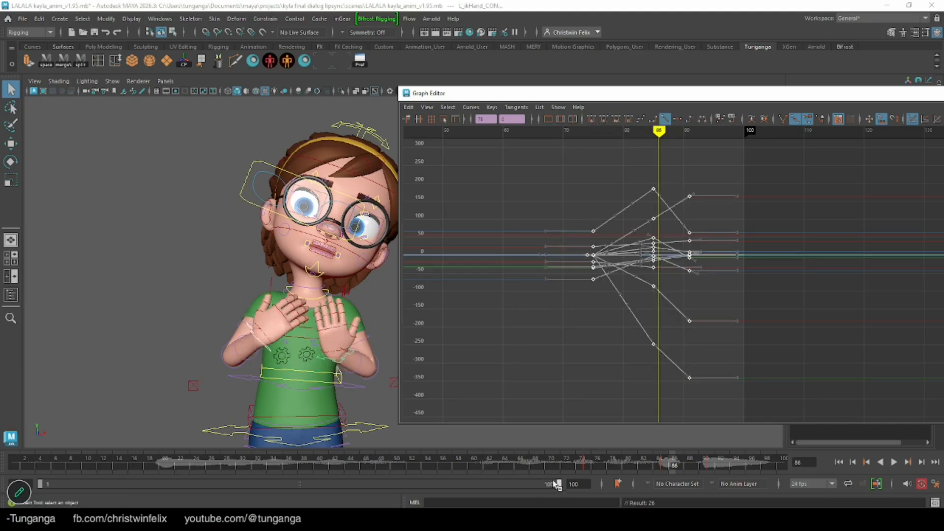
# Move both hand controls' keys from frame 85 to frame 88, keeping their values
pyautogui.moveTo(547, 462)
pyautogui.mouseDown()
pyautogui.moveTo(691, 469)
pyautogui.moveTo(618, 474)
pyautogui.moveTo(751, 470)
pyautogui.moveTo(581, 471)
pyautogui.moveTo(689, 479)
pyautogui.moveTo(662, 478)
pyautogui.mouseUp()
pyautogui.moveTo(636, 166); pyautogui.dragTo(663, 395)
pyautogui.keyDown('shift'); pyautogui.moveTo(600, 325); pyautogui.dragTo(603, 329, button='middle'); pyautogui.keyUp('shift')
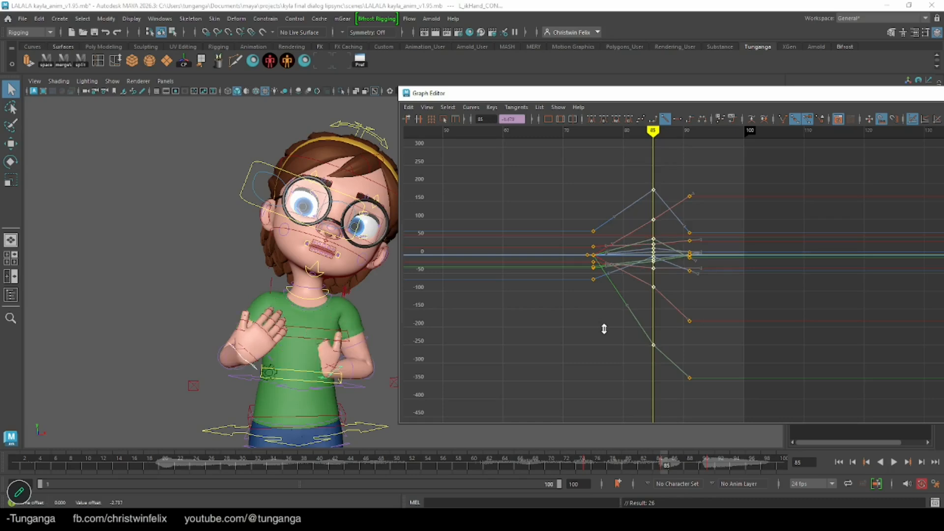
pyautogui.hotkey('ctrl', 'z')
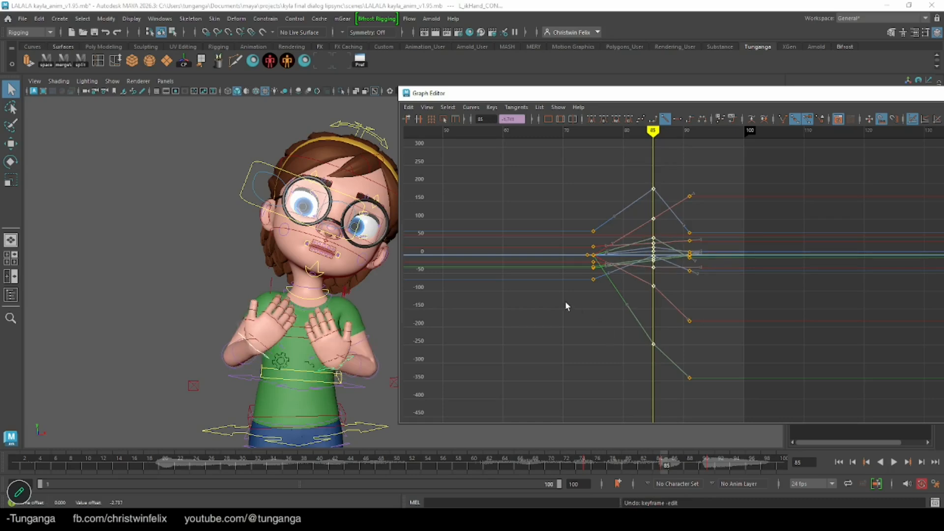
pyautogui.keyDown('shift'); pyautogui.moveTo(569, 305); pyautogui.dragTo(590, 306, button='middle'); pyautogui.keyUp('shift')
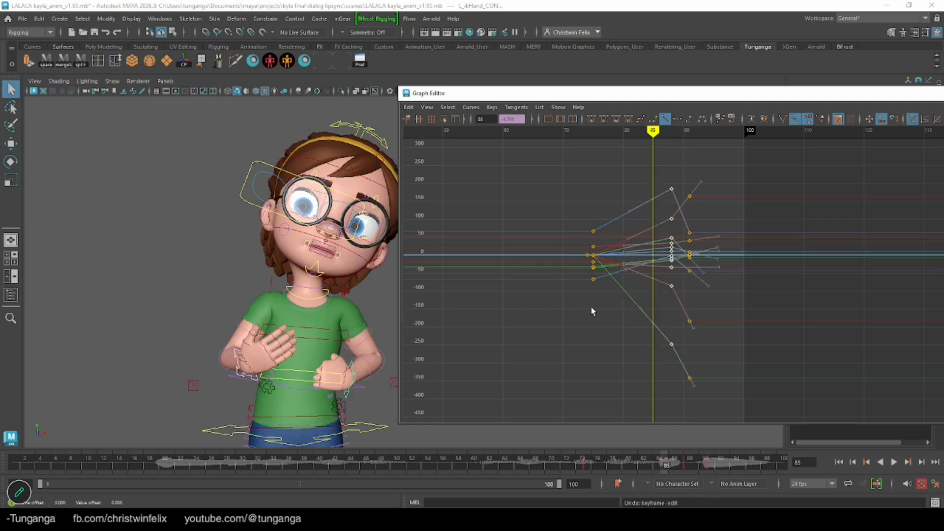
# Duplicate the hand pose keys from frame 88 to frame 83 and give both sets of keys linear tangents
pyautogui.keyDown('shift'); pyautogui.moveTo(653, 141); pyautogui.dragTo(575, 178, button='middle'); pyautogui.keyUp('shift')
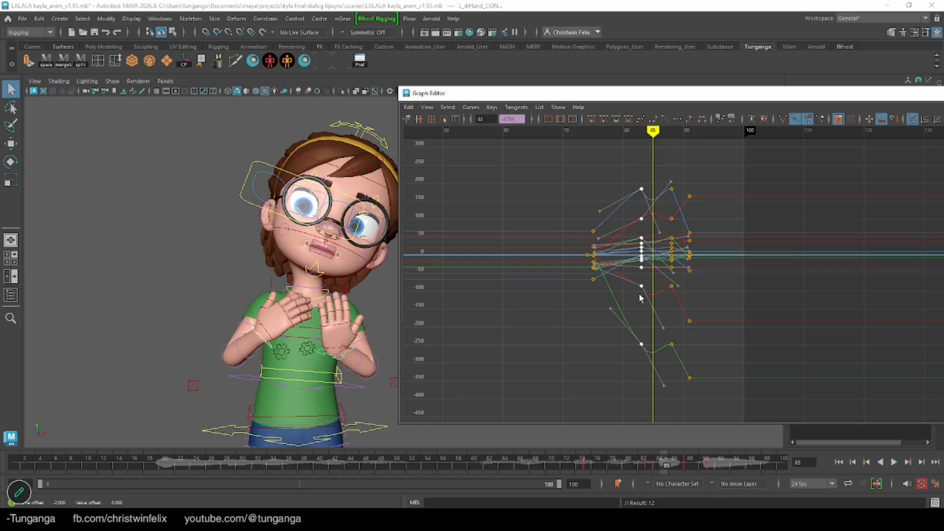
pyautogui.moveTo(662, 386); pyautogui.dragTo(674, 390)
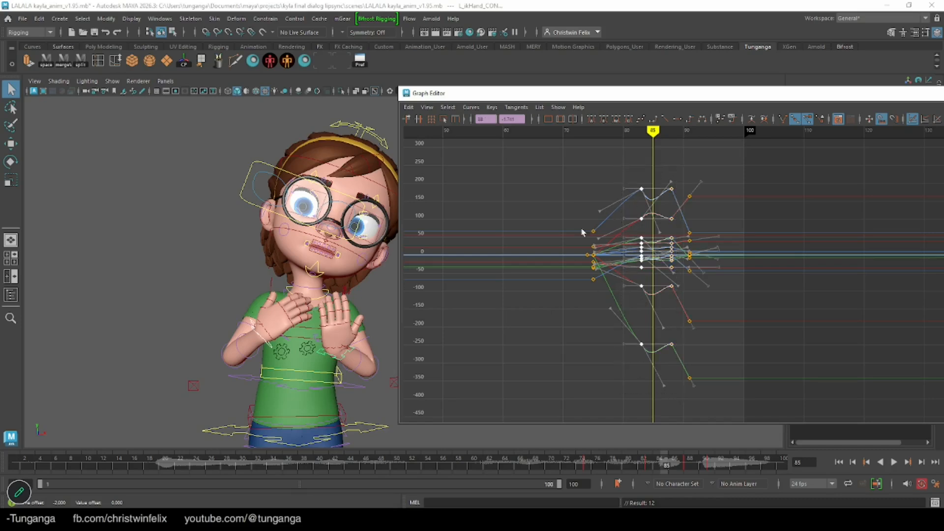
pyautogui.click(664, 119)
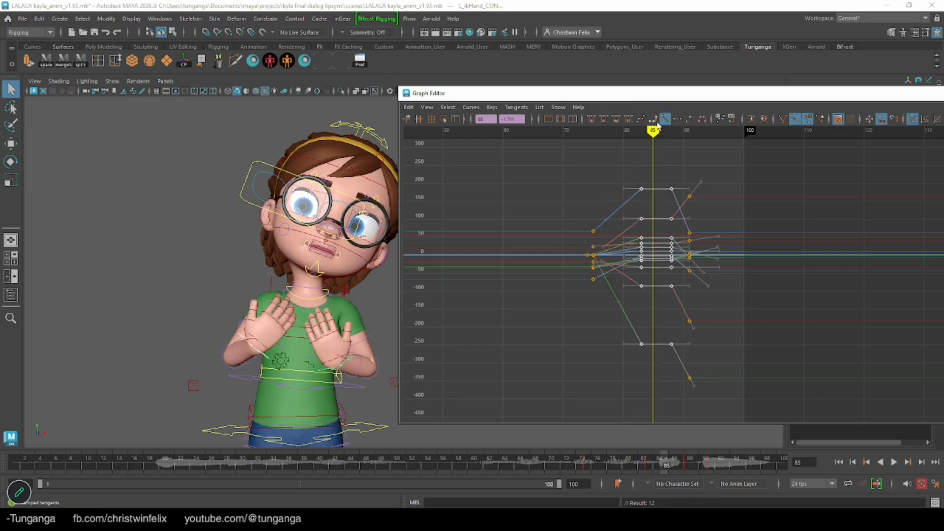
# Key both hand controls at frame 94 to hold their raised pose beside the face
pyautogui.moveTo(638, 464); pyautogui.dragTo(711, 451)
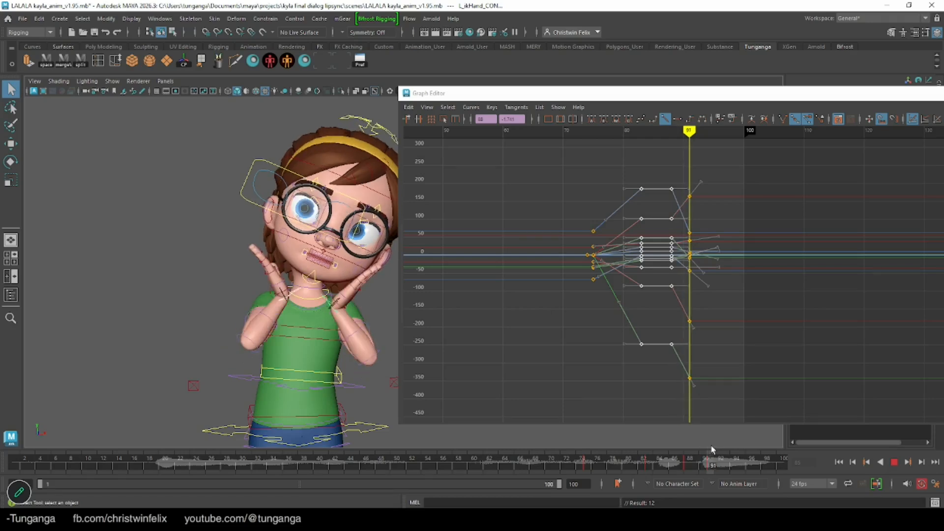
pyautogui.moveTo(711, 449); pyautogui.dragTo(733, 452)
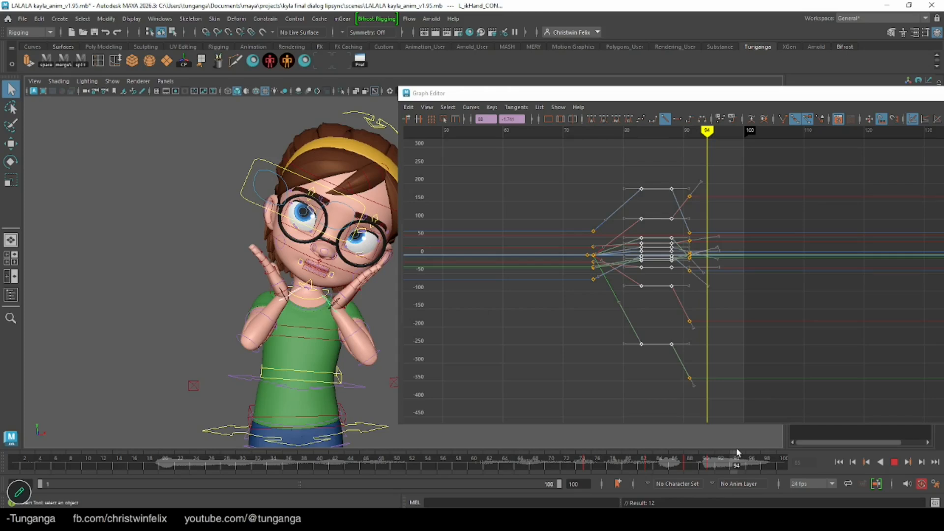
pyautogui.press('s')
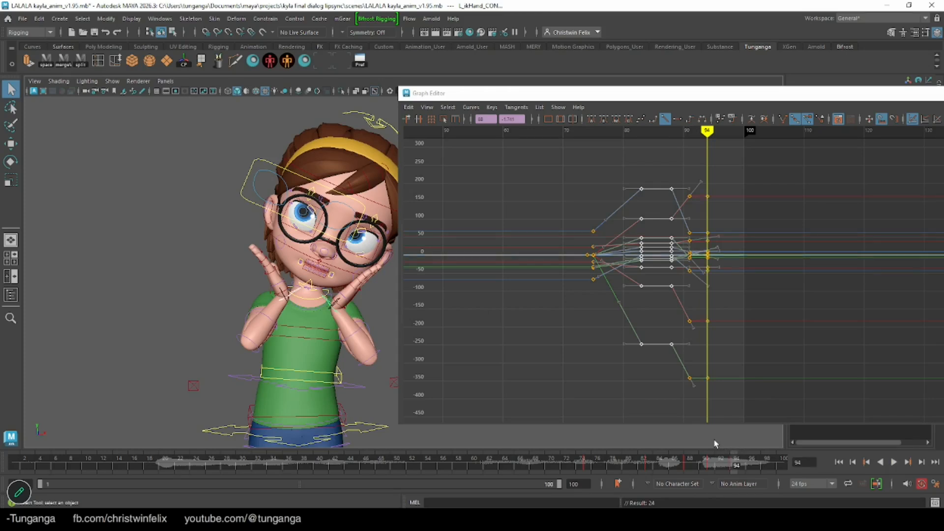
# Raise both hands at frame 91 as an overshoot and shift them slightly toward her left
pyautogui.moveTo(721, 460); pyautogui.dragTo(710, 466)
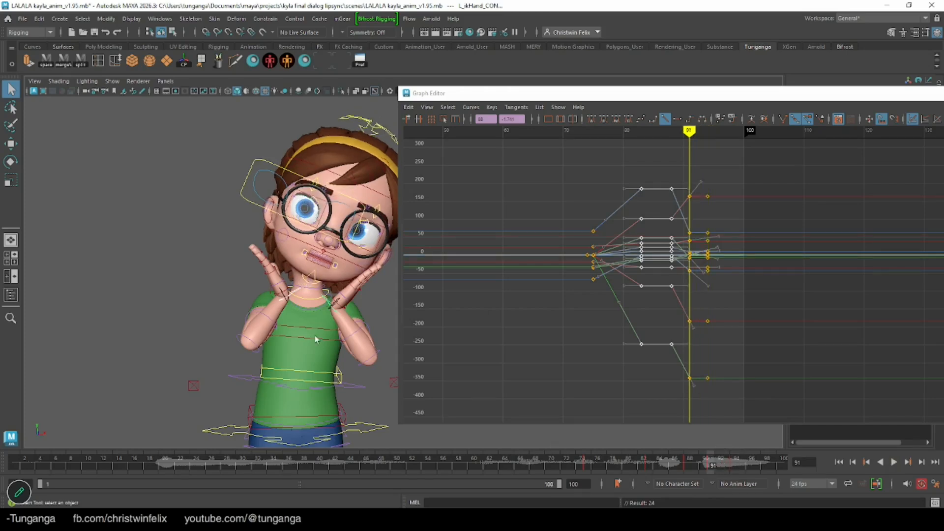
pyautogui.press('w')
pyautogui.moveTo(340, 266); pyautogui.dragTo(335, 256)
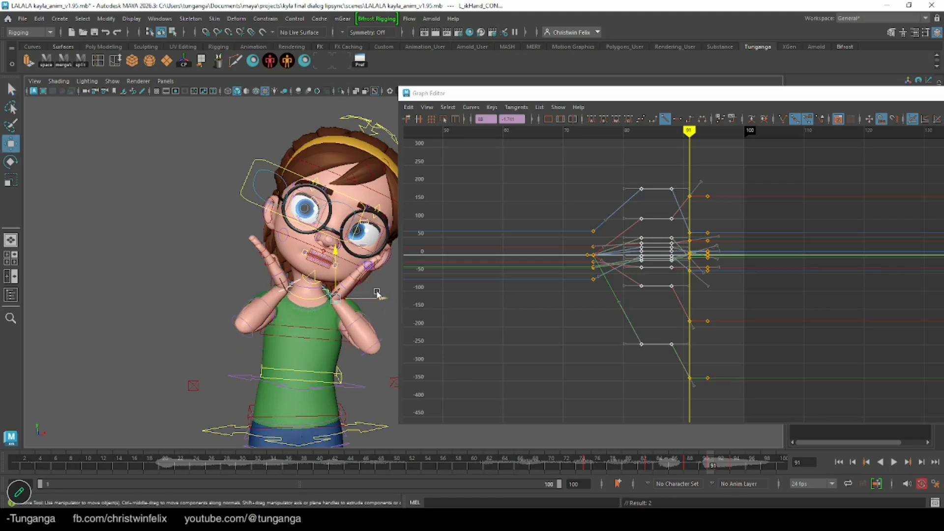
pyautogui.moveTo(380, 298); pyautogui.dragTo(384, 298)
# Set the hand keys from frame 88 to frame 94 to linear tangents and play back the motion
pyautogui.moveTo(636, 465); pyautogui.dragTo(723, 462)
pyautogui.moveTo(728, 173); pyautogui.dragTo(659, 405)
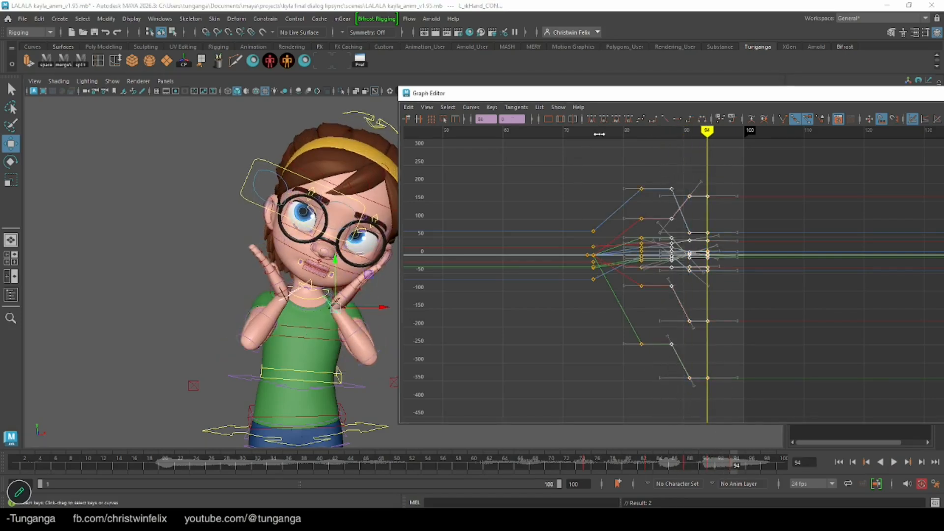
pyautogui.click(665, 119)
pyautogui.hotkey('alt', 'v')
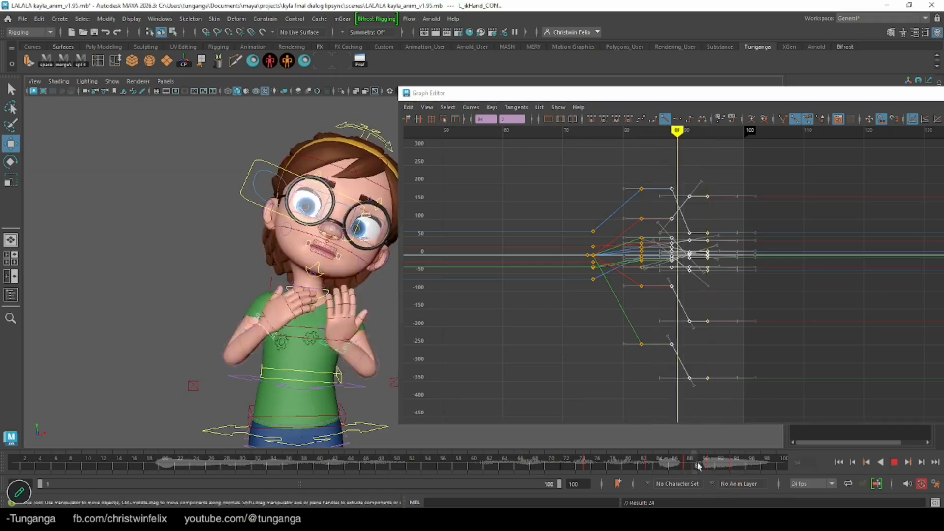
# Give the hand keys at frame 91 spline tangents and scrub through the settle
pyautogui.moveTo(734, 472); pyautogui.dragTo(713, 466)
pyautogui.moveTo(684, 170); pyautogui.dragTo(696, 406)
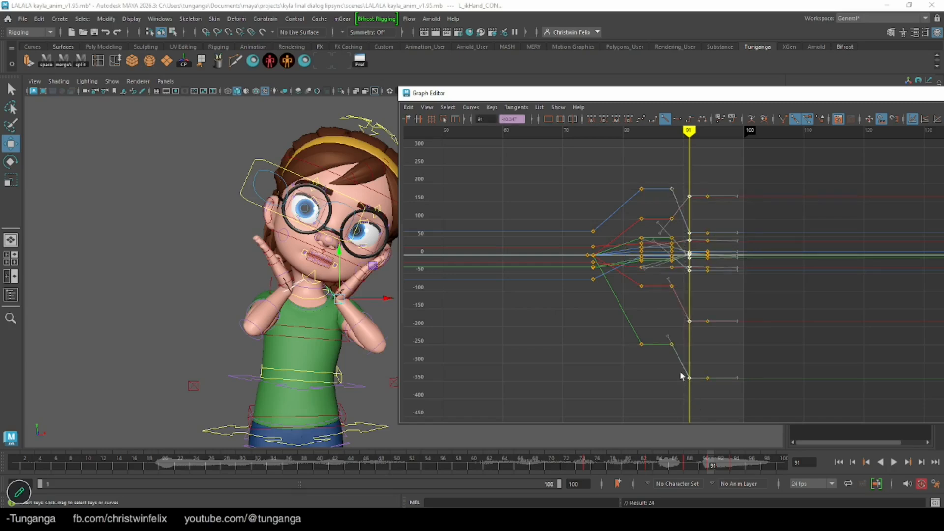
pyautogui.click(641, 120)
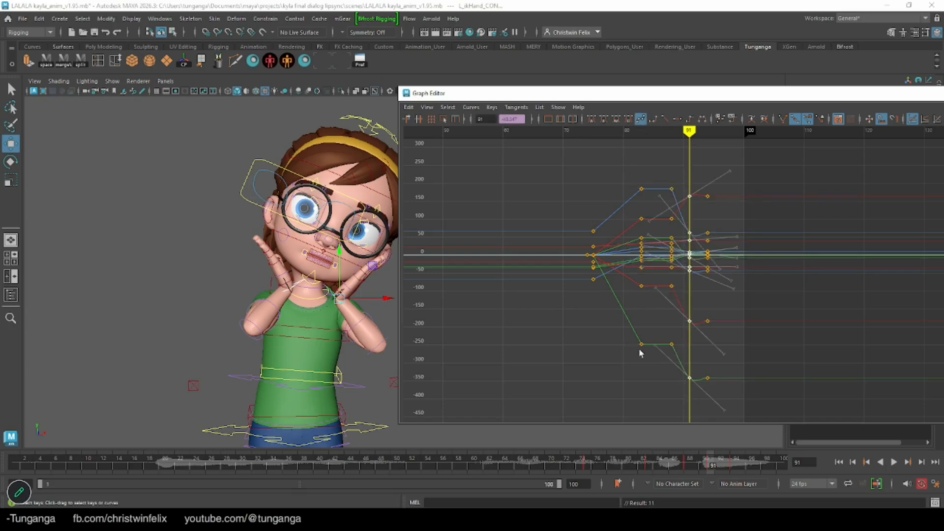
pyautogui.moveTo(713, 465); pyautogui.dragTo(749, 462)
# Curl the right hand's fingers by rotating their controls to about -80 degrees at frame 98
pyautogui.scroll(8, 172, 259)
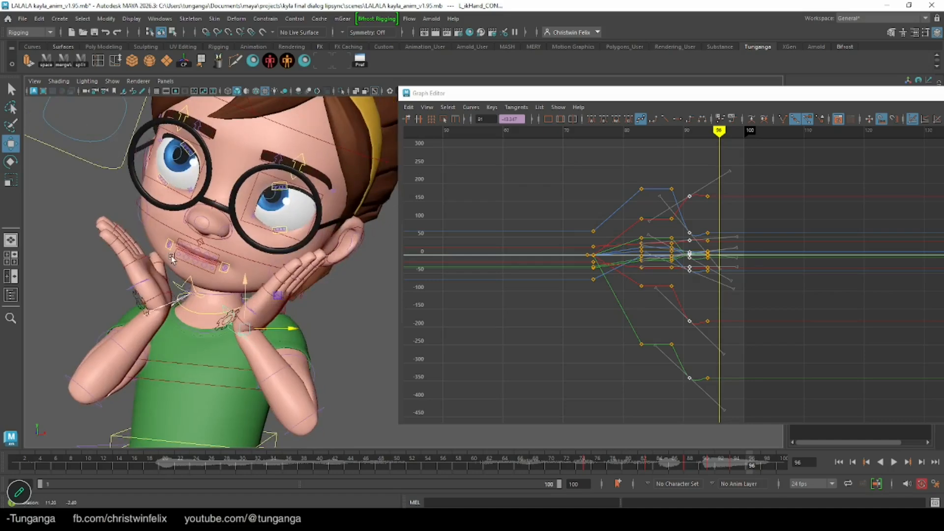
pyautogui.keyDown('alt'); pyautogui.moveTo(171, 256); pyautogui.dragTo(153, 259); pyautogui.keyUp('alt')
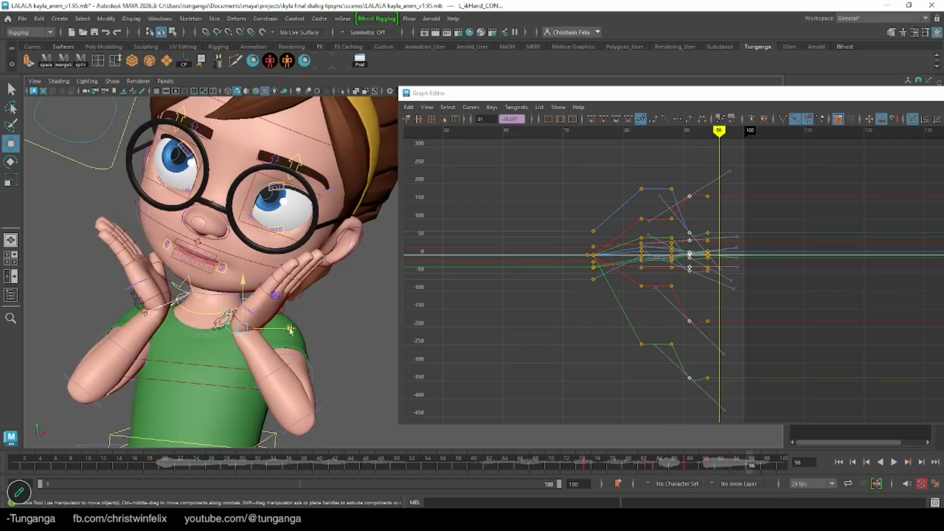
pyautogui.moveTo(644, 466); pyautogui.dragTo(767, 472)
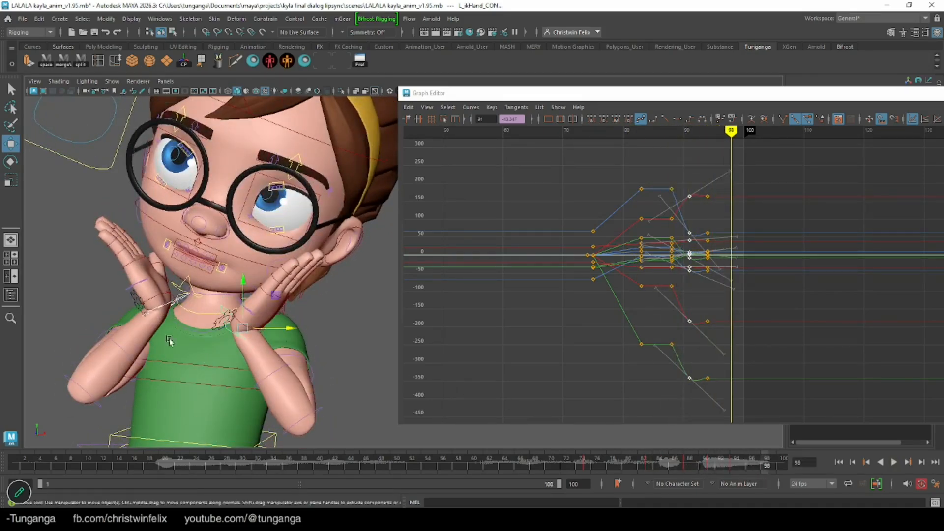
pyautogui.keyDown('alt'); pyautogui.moveTo(96, 221); pyautogui.dragTo(108, 231); pyautogui.keyUp('alt')
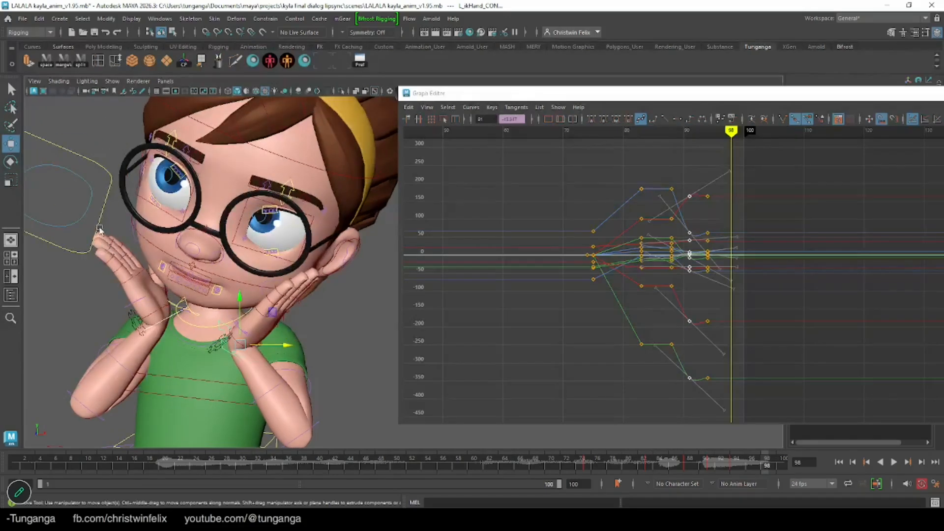
pyautogui.moveTo(134, 285); pyautogui.dragTo(139, 292)
pyautogui.keyDown('alt'); pyautogui.moveTo(98, 245); pyautogui.dragTo(80, 232); pyautogui.keyUp('alt')
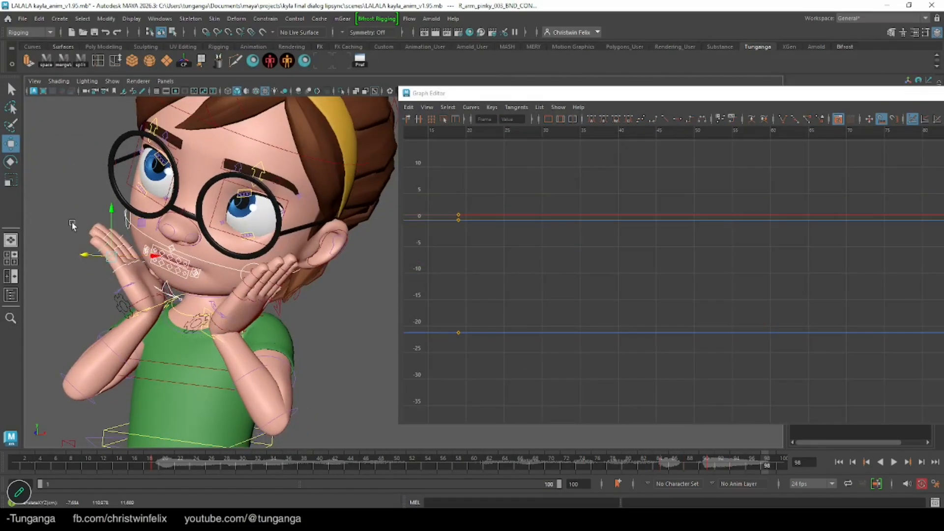
pyautogui.press('q')
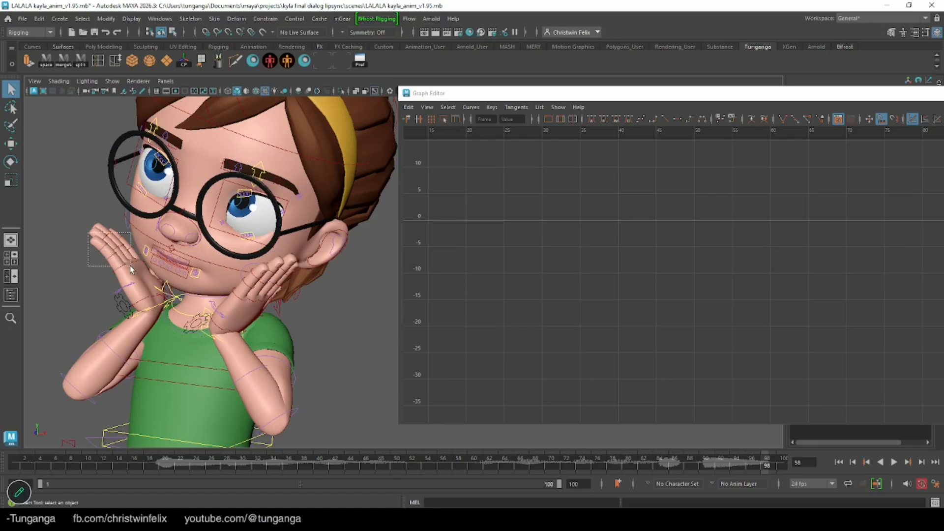
pyautogui.keyDown('alt'); pyautogui.moveTo(125, 273); pyautogui.dragTo(175, 259); pyautogui.keyUp('alt')
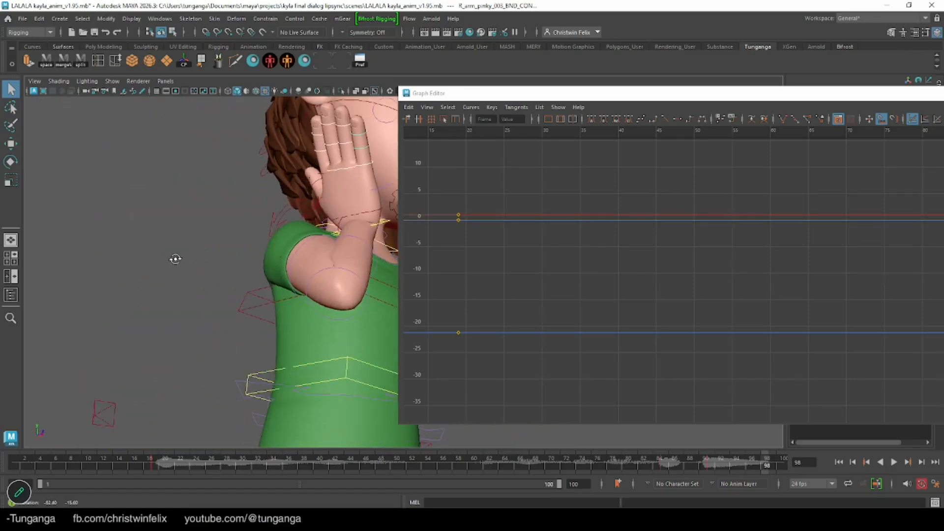
pyautogui.keyDown('shift'); pyautogui.click(323, 173); pyautogui.keyUp('shift')
pyautogui.keyDown('alt'); pyautogui.moveTo(274, 202); pyautogui.dragTo(213, 219); pyautogui.keyUp('alt')
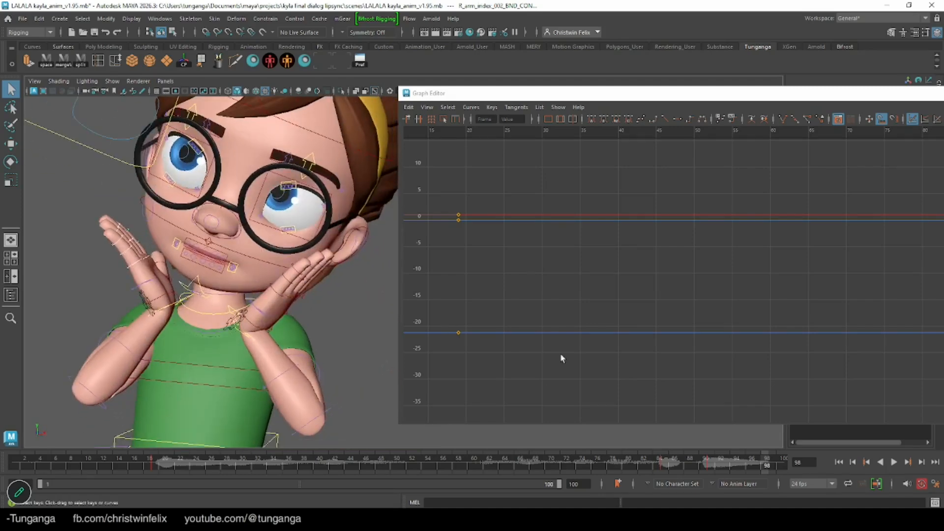
pyautogui.press('e')
pyautogui.moveTo(162, 256); pyautogui.dragTo(180, 285)
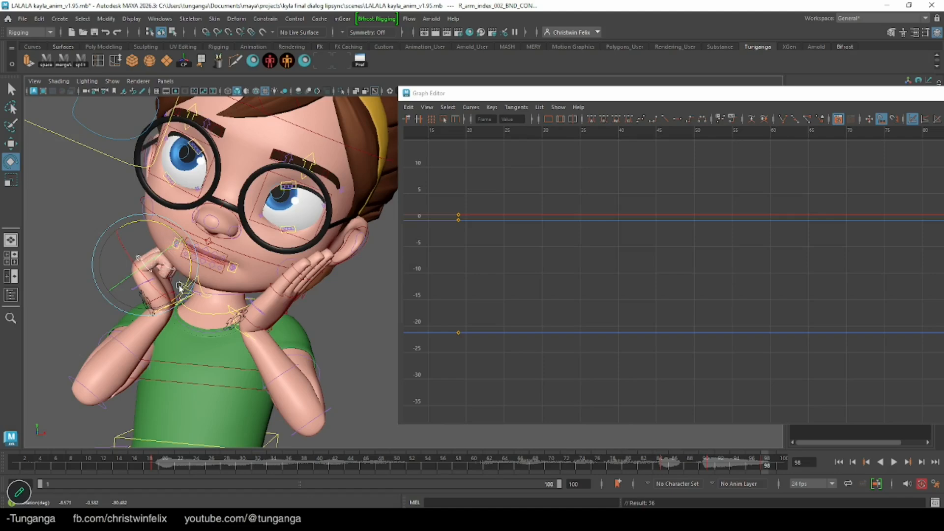
pyautogui.press('q')
# Select the left hand's finger controls and curl them to about -85 degrees at frame 98
pyautogui.keyDown('alt'); pyautogui.moveTo(265, 294); pyautogui.dragTo(327, 273); pyautogui.keyUp('alt')
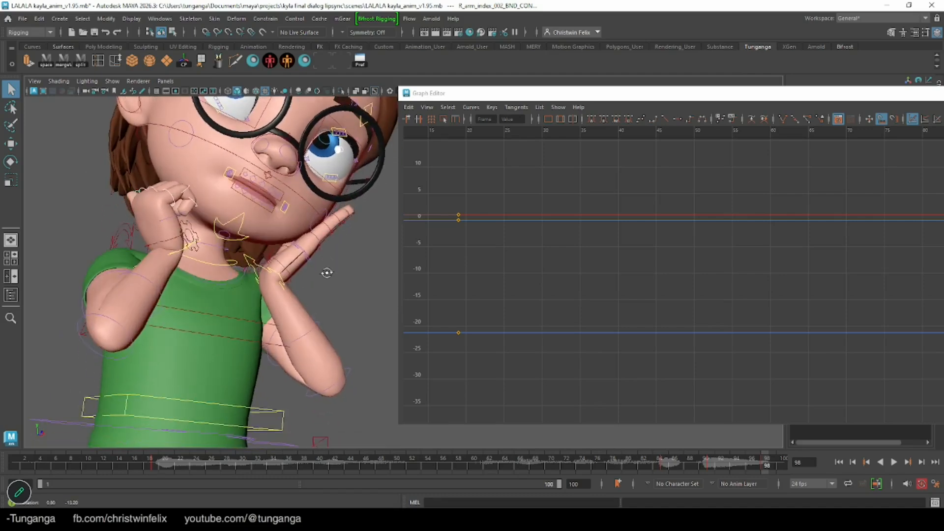
pyautogui.moveTo(346, 233); pyautogui.dragTo(189, 211)
pyautogui.keyDown('alt'); pyautogui.moveTo(190, 212); pyautogui.dragTo(253, 234, button='right'); pyautogui.keyUp('alt')
pyautogui.keyDown('alt'); pyautogui.moveTo(120, 232); pyautogui.dragTo(247, 233); pyautogui.keyUp('alt')
pyautogui.keyDown('alt'); pyautogui.moveTo(320, 258); pyautogui.dragTo(128, 224); pyautogui.keyUp('alt')
pyautogui.keyDown('alt'); pyautogui.moveTo(128, 223); pyautogui.dragTo(74, 222, button='middle'); pyautogui.keyUp('alt')
pyautogui.keyDown('alt'); pyautogui.moveTo(228, 257); pyautogui.dragTo(307, 264, button='right'); pyautogui.keyUp('alt')
pyautogui.click(146, 278)
pyautogui.click(175, 285)
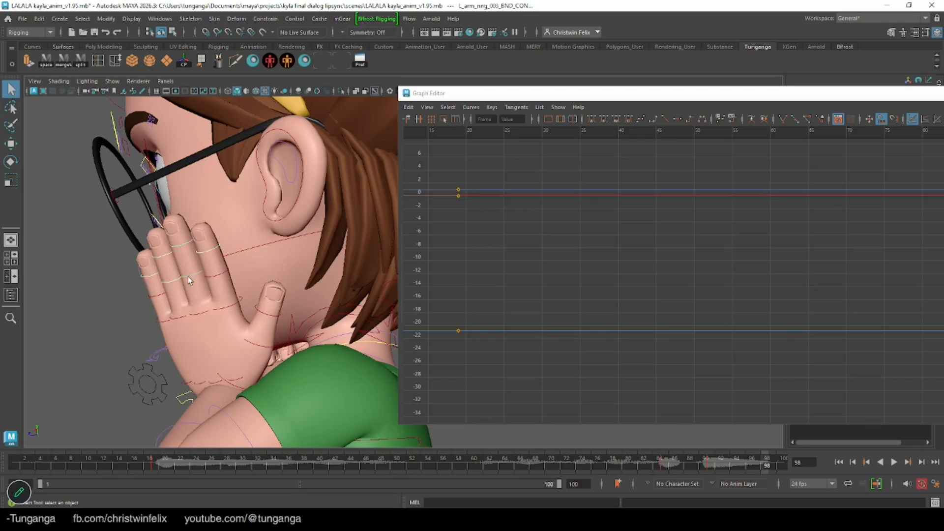
pyautogui.click(217, 275)
pyautogui.click(171, 318)
pyautogui.keyDown('alt'); pyautogui.moveTo(230, 295); pyautogui.dragTo(279, 310); pyautogui.keyUp('alt')
pyautogui.press('e')
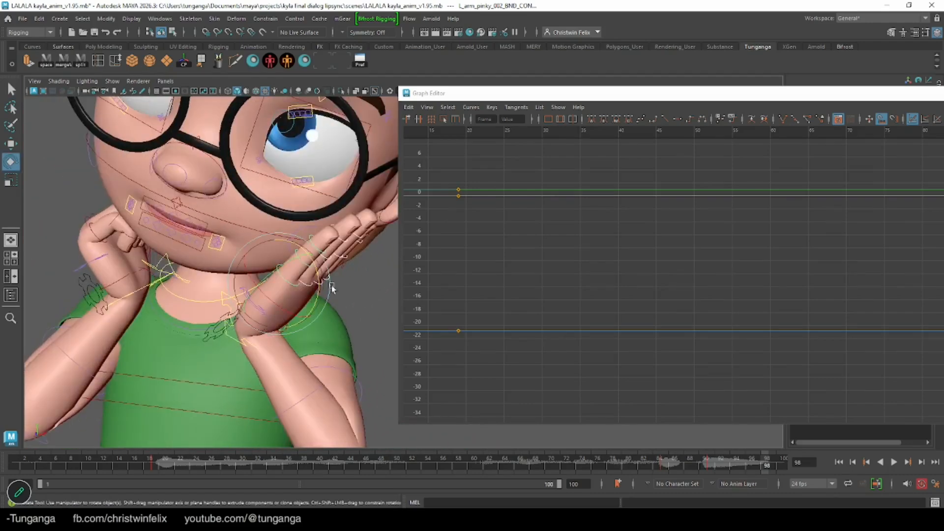
pyautogui.moveTo(317, 279); pyautogui.dragTo(201, 231)
pyautogui.hotkey('ctrl', 'z')
pyautogui.press('q')
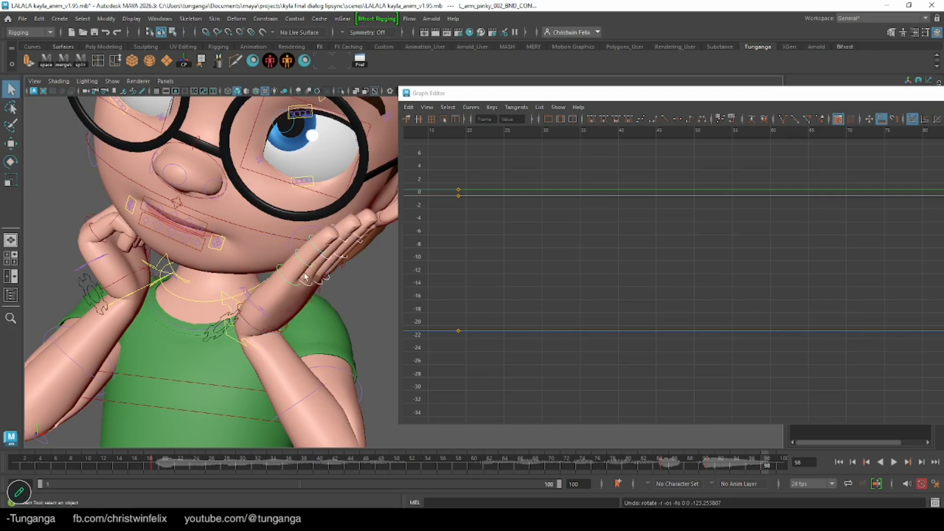
pyautogui.press('e')
pyautogui.moveTo(317, 280); pyautogui.dragTo(284, 175)
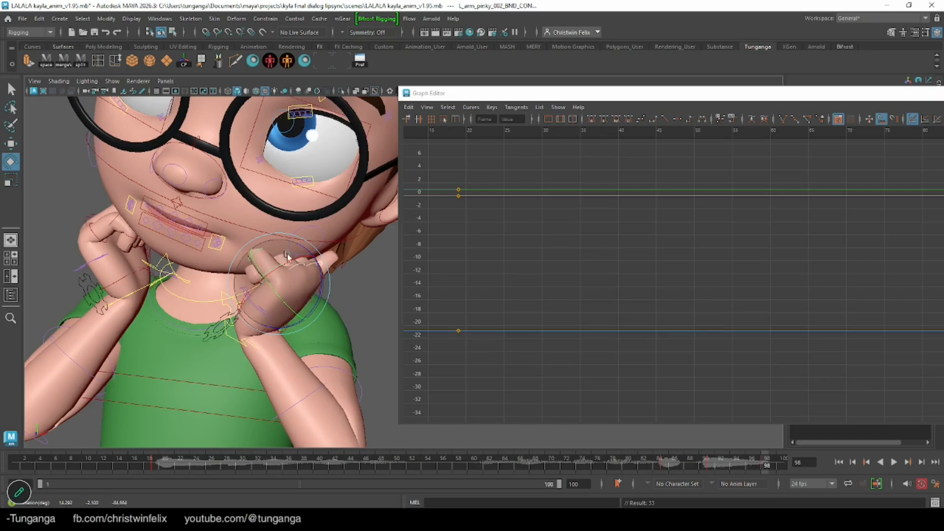
pyautogui.press('q')
# Move the left IK hand control outward, away from the neck, at frame 98
pyautogui.keyDown('alt'); pyautogui.moveTo(339, 301); pyautogui.dragTo(282, 322, button='right'); pyautogui.keyUp('alt')
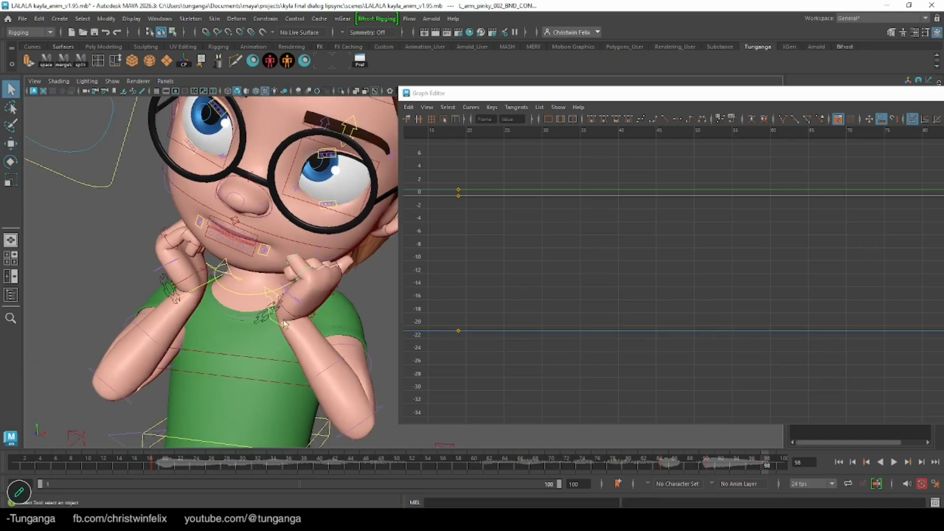
pyautogui.click(274, 322)
pyautogui.press('e')
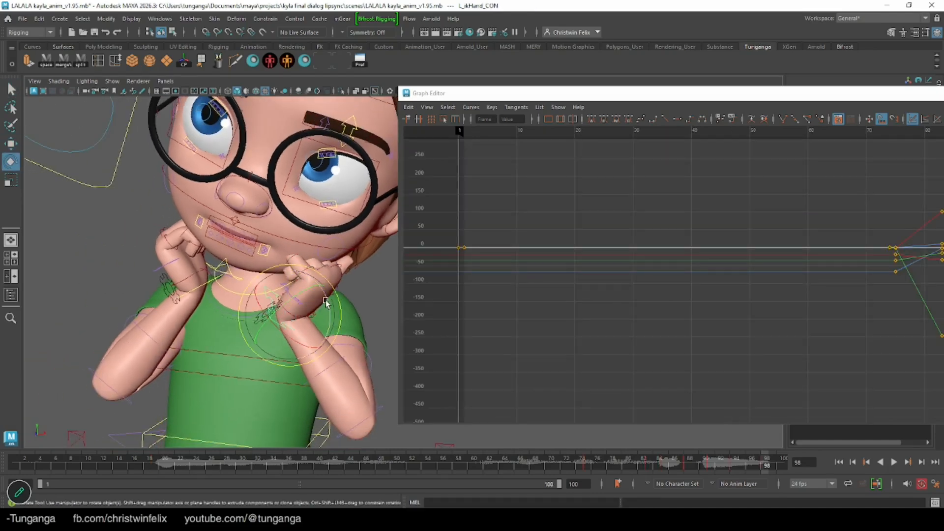
pyautogui.moveTo(328, 306)
pyautogui.mouseDown()
pyautogui.moveTo(349, 319)
pyautogui.moveTo(338, 314)
pyautogui.mouseUp()
pyautogui.hotkey('ctrl', 'z')
pyautogui.press('w')
pyautogui.moveTo(303, 277); pyautogui.dragTo(305, 280)
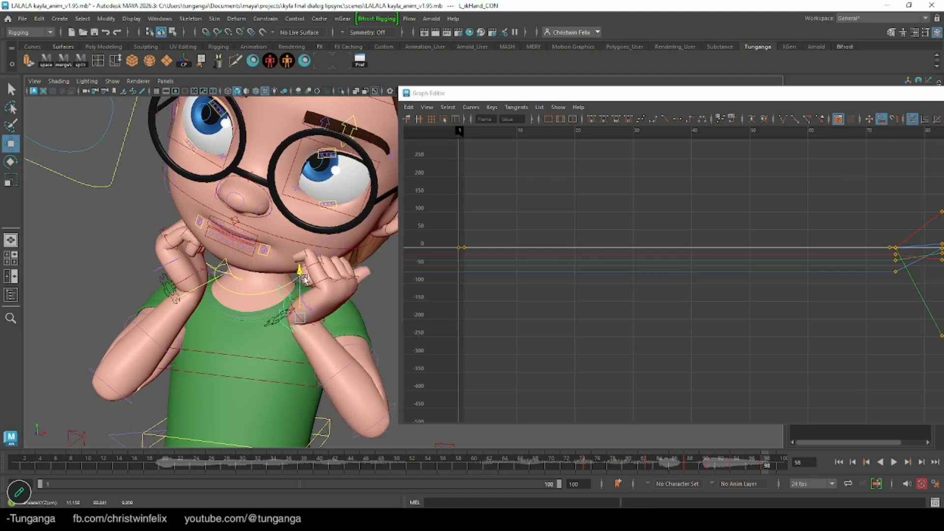
# Examine the left hand's curled fingers against the face from several angles
pyautogui.press('e')
pyautogui.click(322, 270)
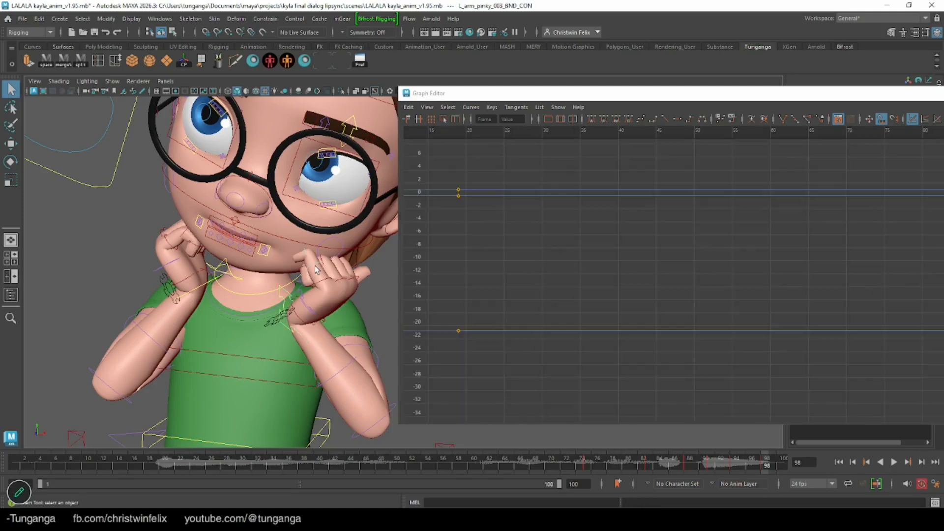
pyautogui.moveTo(323, 271); pyautogui.dragTo(324, 205)
pyautogui.press('q')
pyautogui.keyDown('alt'); pyautogui.moveTo(322, 214); pyautogui.dragTo(225, 275, button='right'); pyautogui.keyUp('alt')
pyautogui.keyDown('alt'); pyautogui.moveTo(225, 276); pyautogui.dragTo(354, 235); pyautogui.keyUp('alt')
pyautogui.keyDown('alt'); pyautogui.moveTo(353, 236); pyautogui.dragTo(316, 278, button='middle'); pyautogui.keyUp('alt')
pyautogui.keyDown('alt'); pyautogui.moveTo(317, 278); pyautogui.dragTo(282, 300, button='right'); pyautogui.keyUp('alt')
# Scrub and play the whole shot to check how the hands move into the final pose
pyautogui.moveTo(685, 468); pyautogui.dragTo(766, 466)
pyautogui.press('a')
pyautogui.moveTo(739, 93); pyautogui.dragTo(719, 107)
pyautogui.click(211, 295)
pyautogui.hotkey('alt', 'v')
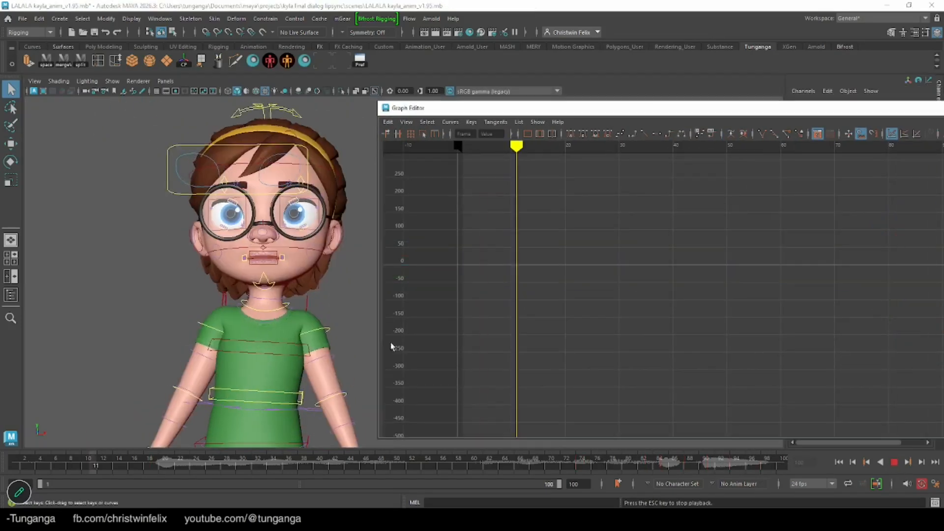
pyautogui.moveTo(909, 107); pyautogui.dragTo(875, 83)
pyautogui.hotkey('alt', 'v')
pyautogui.moveTo(694, 462); pyautogui.dragTo(727, 464)
# Select both IK hand controls and delete their keys at frame 88
pyautogui.keyDown('alt'); pyautogui.moveTo(295, 290); pyautogui.dragTo(309, 327); pyautogui.keyUp('alt')
pyautogui.keyDown('alt'); pyautogui.moveTo(310, 327); pyautogui.dragTo(352, 348, button='right'); pyautogui.keyUp('alt')
pyautogui.click(159, 343)
pyautogui.keyDown('shift'); pyautogui.click(228, 354); pyautogui.keyUp('shift')
pyautogui.moveTo(715, 465); pyautogui.dragTo(643, 501)
pyautogui.press('Delete')
# Copy the IK hand controls' keys at frame 83, paste them at frame 85, smooth the curve tangents, and play back the shot
pyautogui.moveTo(616, 165); pyautogui.dragTo(641, 347)
pyautogui.hotkey('ctrl', 'c')
pyautogui.moveTo(650, 464); pyautogui.dragTo(664, 465)
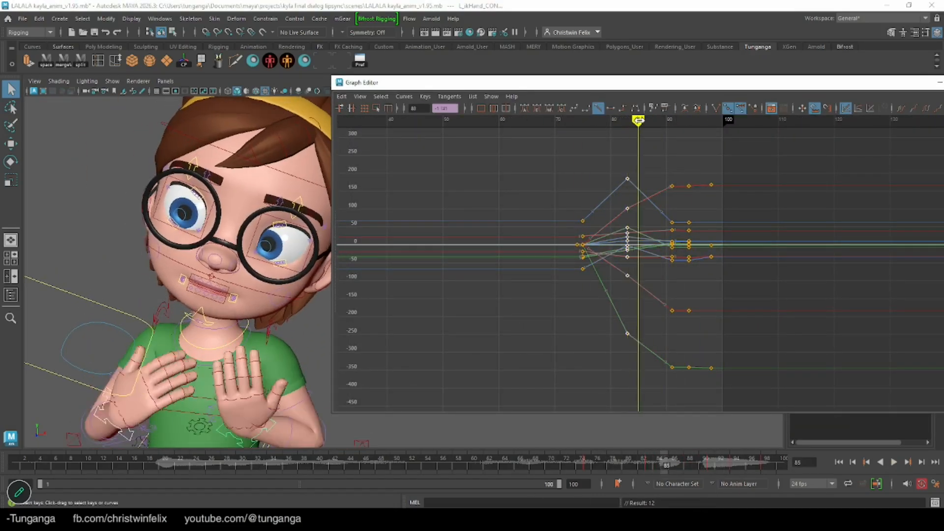
pyautogui.hotkey('ctrl', 'v')
pyautogui.click(586, 108)
pyautogui.hotkey('alt', 'v')
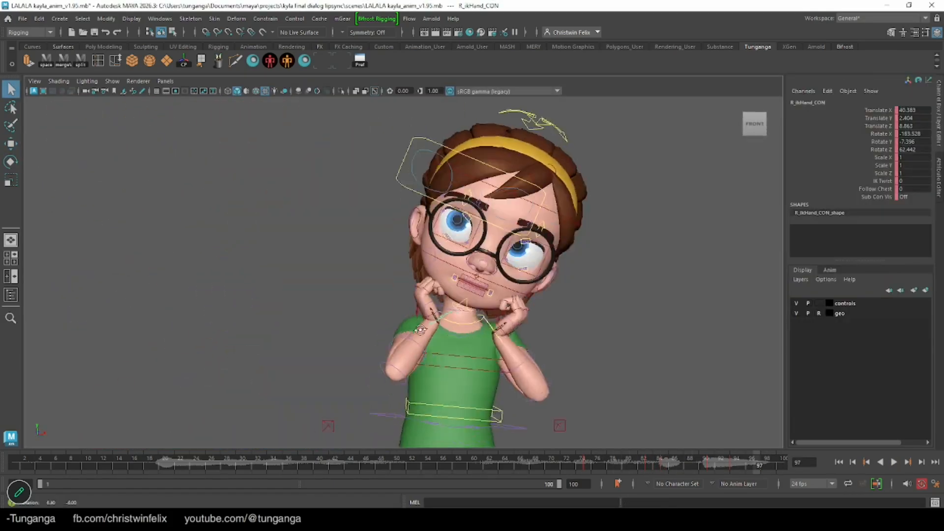
pyautogui.hotkey('alt', 'v')
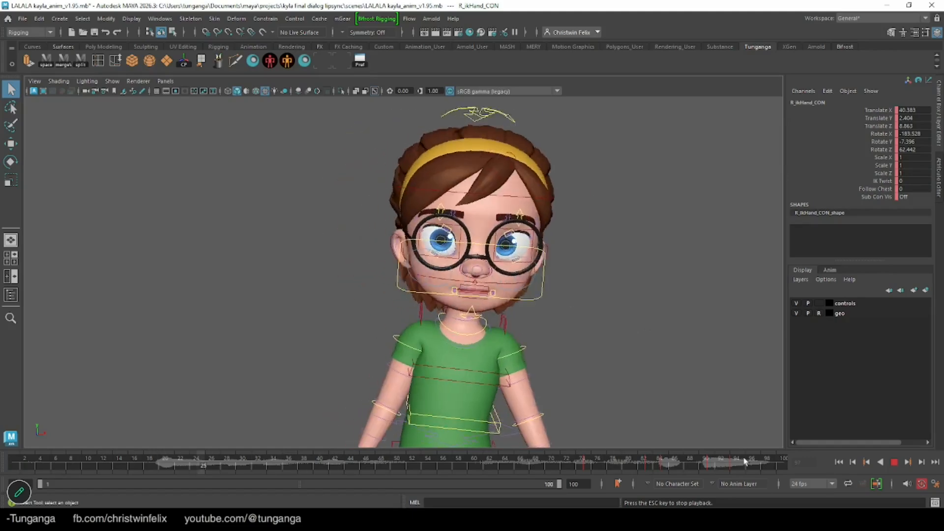
pyautogui.hotkey('alt', 'v')
# Extend the animation and playback range to end at frame 120 and play the longer shot
pyautogui.doubleClick(577, 484)
pyautogui.write('120')
pyautogui.press('Return')
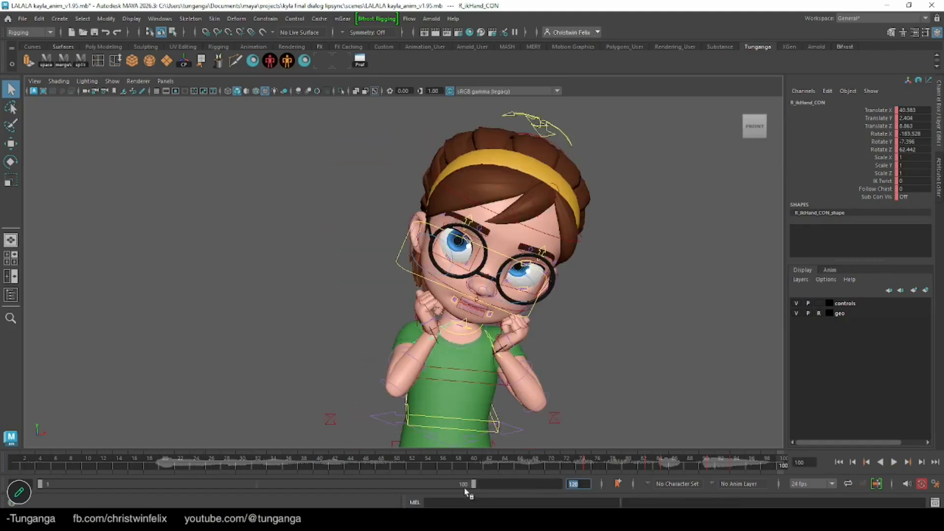
pyautogui.moveTo(471, 485); pyautogui.dragTo(559, 485)
pyautogui.hotkey('alt', 'v')
pyautogui.click(894, 462)
pyautogui.hotkey('alt', 'v')
pyautogui.hotkey('alt', 'v')
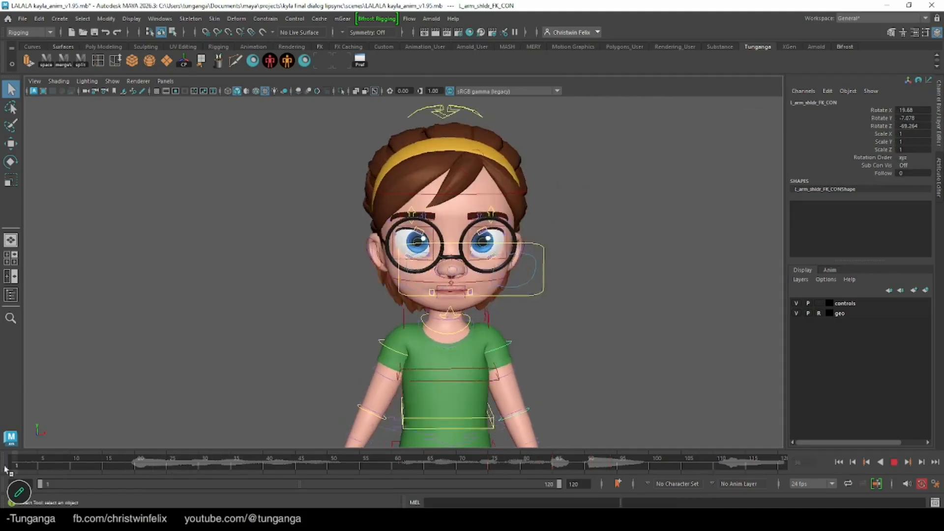
# Select the right shoulder FK control and scrub the extended shot to examine the arms and upper-body poses
pyautogui.click(285, 91)
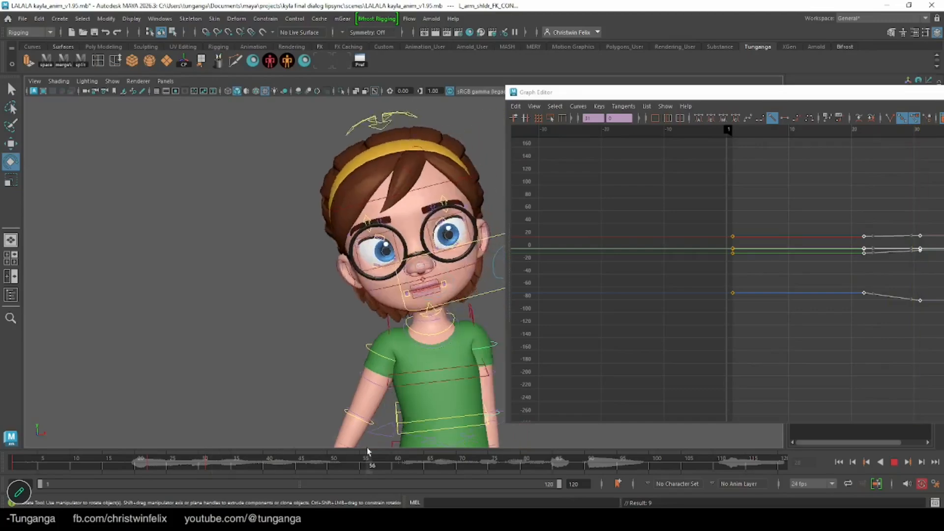
pyautogui.click(353, 329)
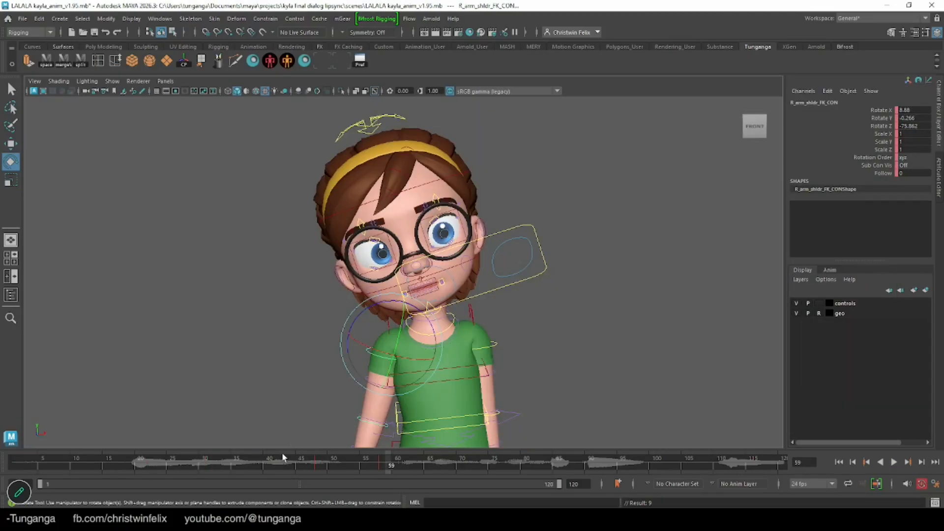
pyautogui.moveTo(565, 469); pyautogui.dragTo(650, 458)
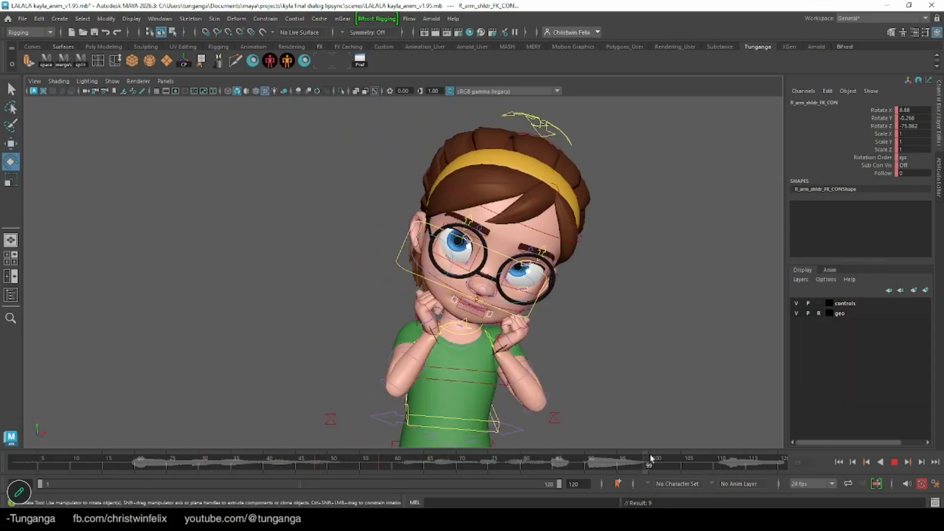
pyautogui.moveTo(761, 454)
pyautogui.mouseDown()
pyautogui.moveTo(138, 462)
pyautogui.moveTo(702, 471)
pyautogui.mouseUp()
pyautogui.click(203, 459)
pyautogui.scroll(2, 546, 262)
pyautogui.moveTo(506, 272)
pyautogui.keyDown('alt'); pyautogui.mouseDown()
pyautogui.moveTo(479, 272)
pyautogui.moveTo(505, 272)
pyautogui.mouseUp(); pyautogui.keyUp('alt')
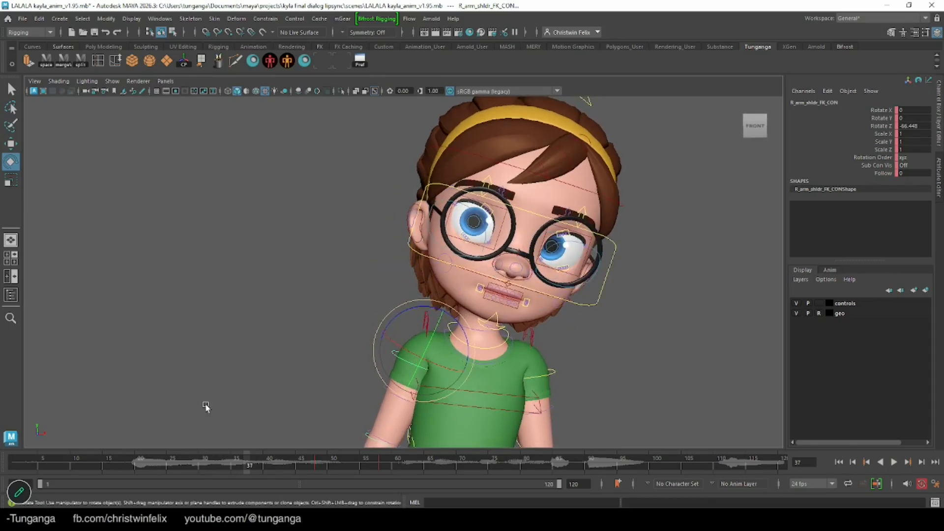